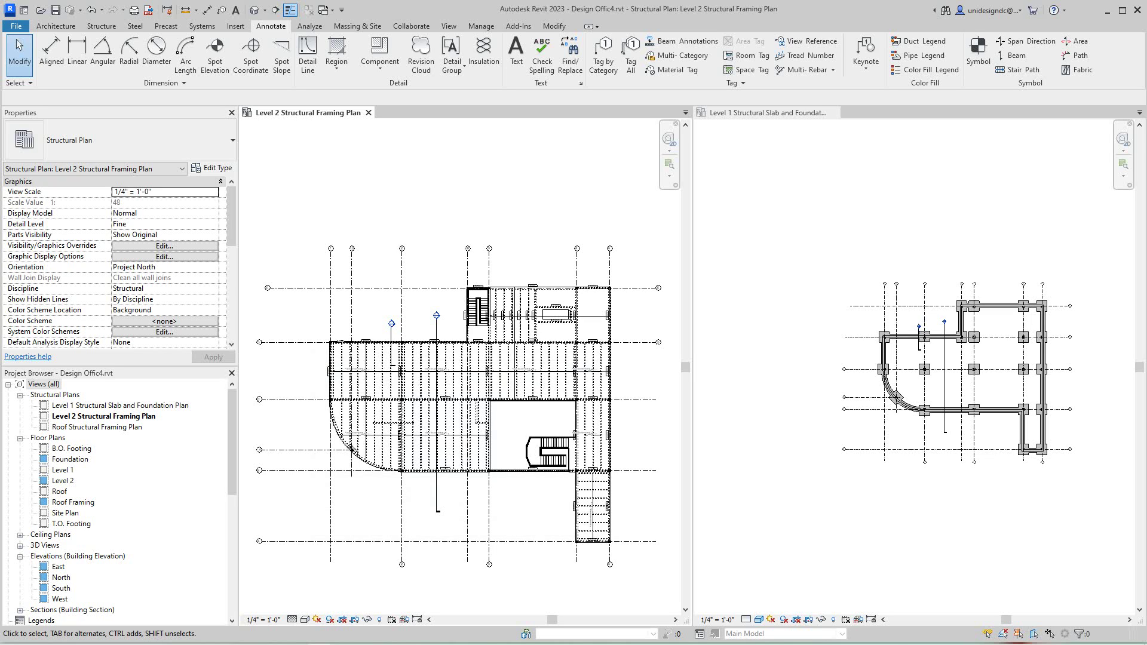
pyautogui.scroll(2, 1010, 349)
pyautogui.scroll(2, 1009, 350)
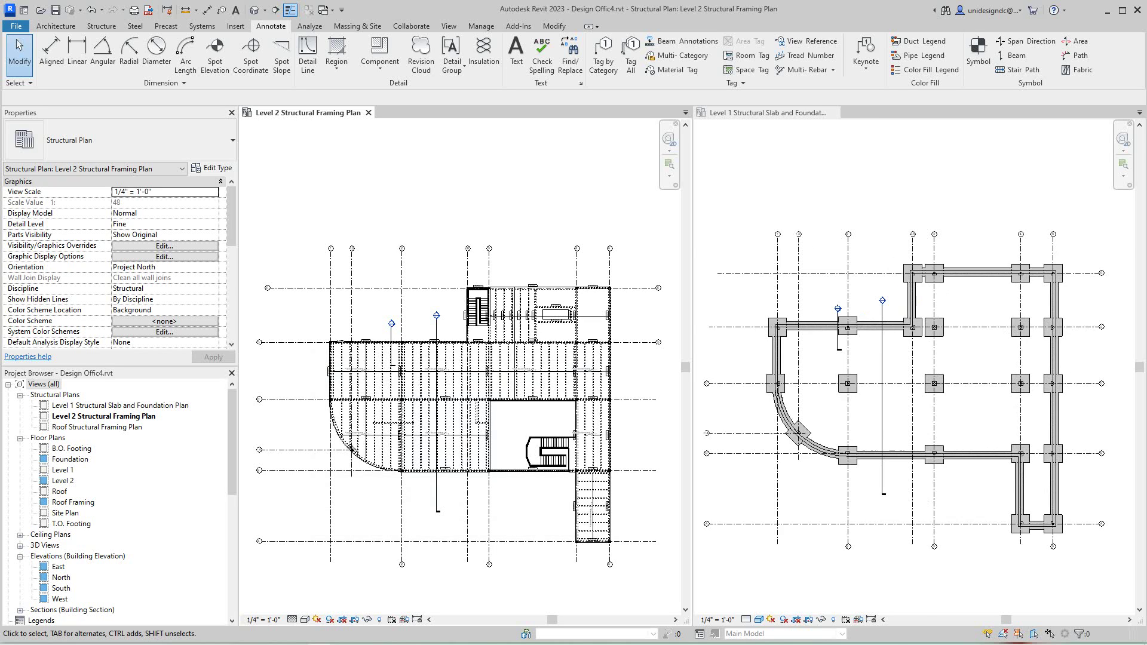
pyautogui.scroll(2, 1010, 350)
pyautogui.scroll(2, 1010, 350)
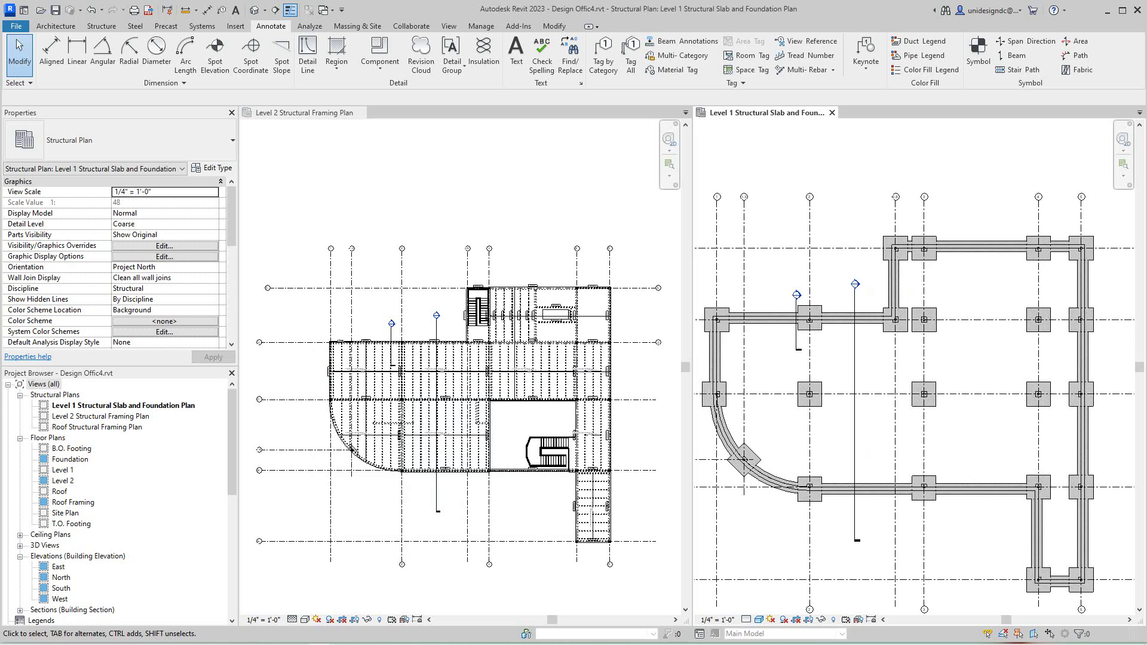
pyautogui.scroll(-2, 970, 335)
pyautogui.scroll(2, 969, 334)
pyautogui.scroll(-2, 969, 335)
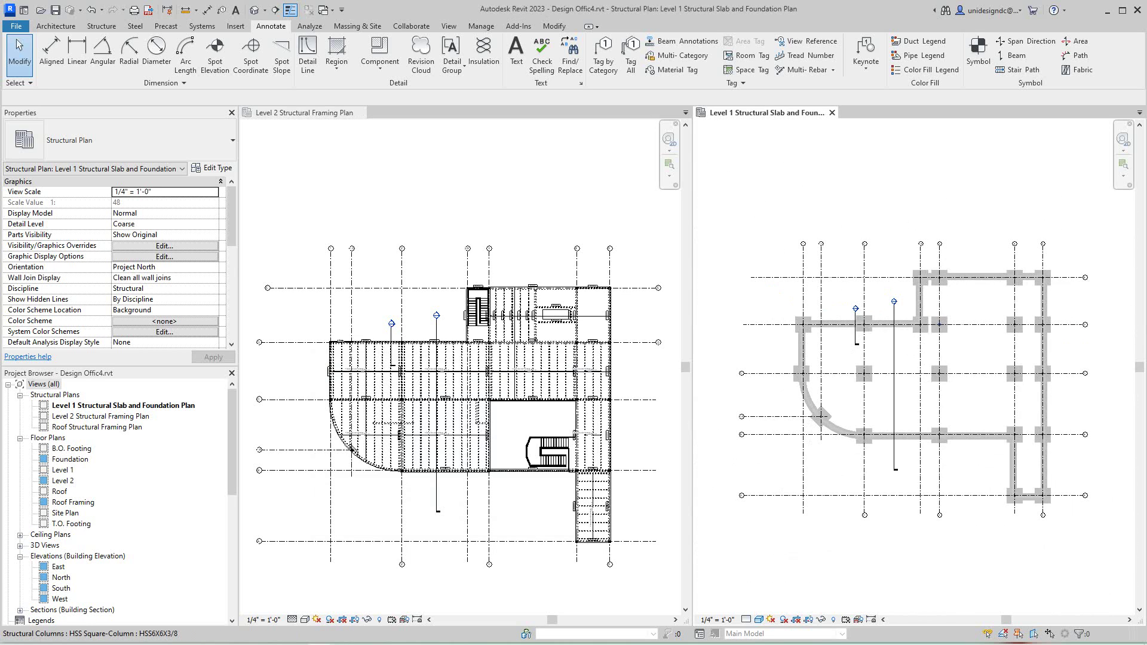
pyautogui.scroll(1, 894, 341)
pyautogui.scroll(-1, 894, 342)
pyautogui.scroll(1, 893, 341)
pyautogui.scroll(1, 893, 342)
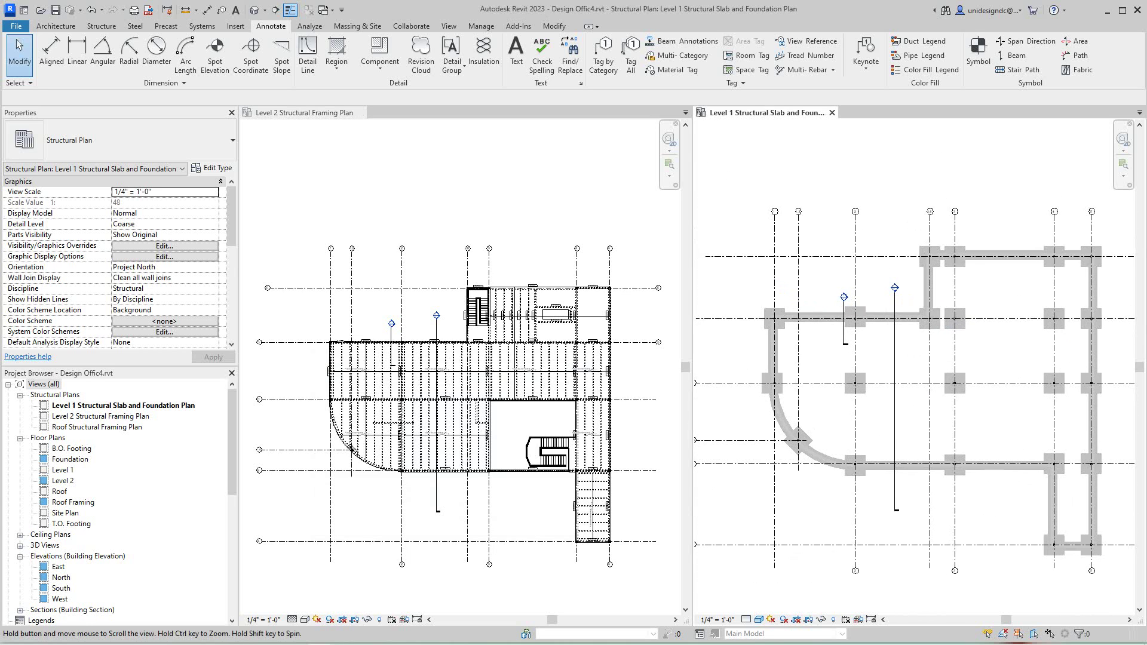
pyautogui.scroll(-2, 603, 352)
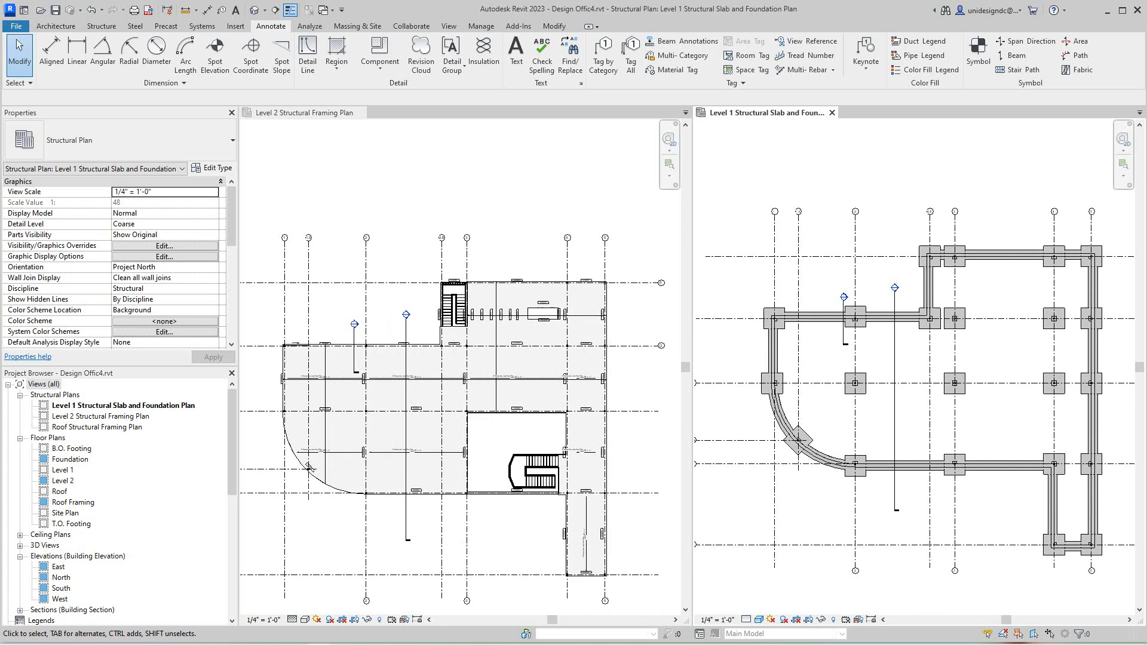
pyautogui.scroll(1, 628, 323)
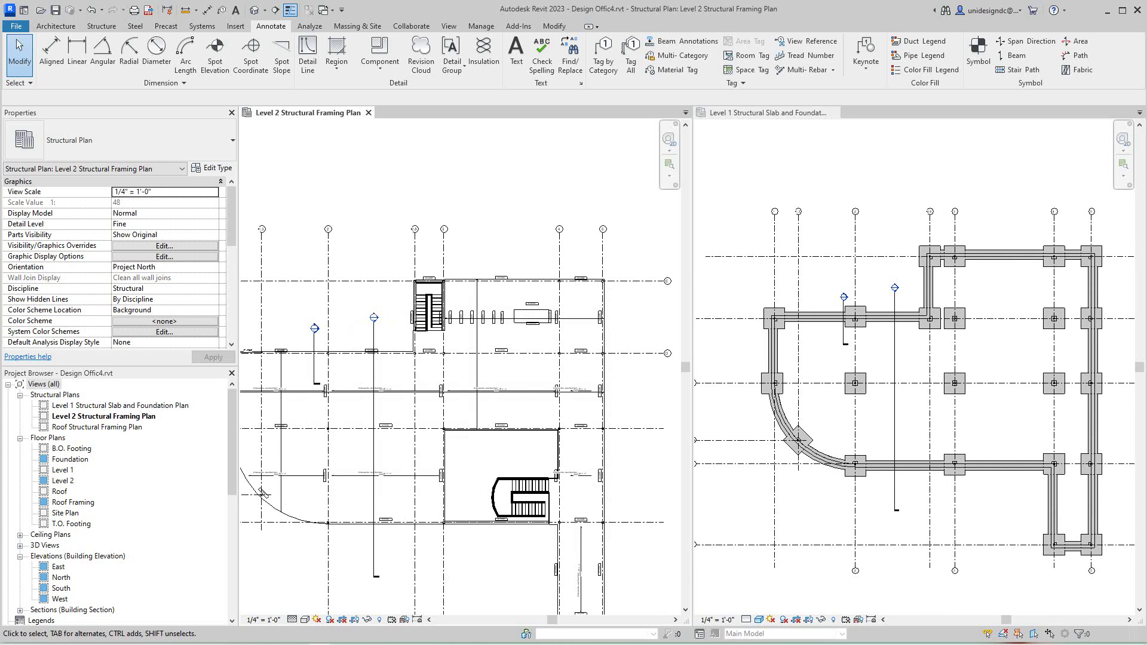
# Step: Pan the Level 2 framing plan slightly within its tiled view
pyautogui.moveTo(627, 323); pyautogui.dragTo(640, 330, button='middle')
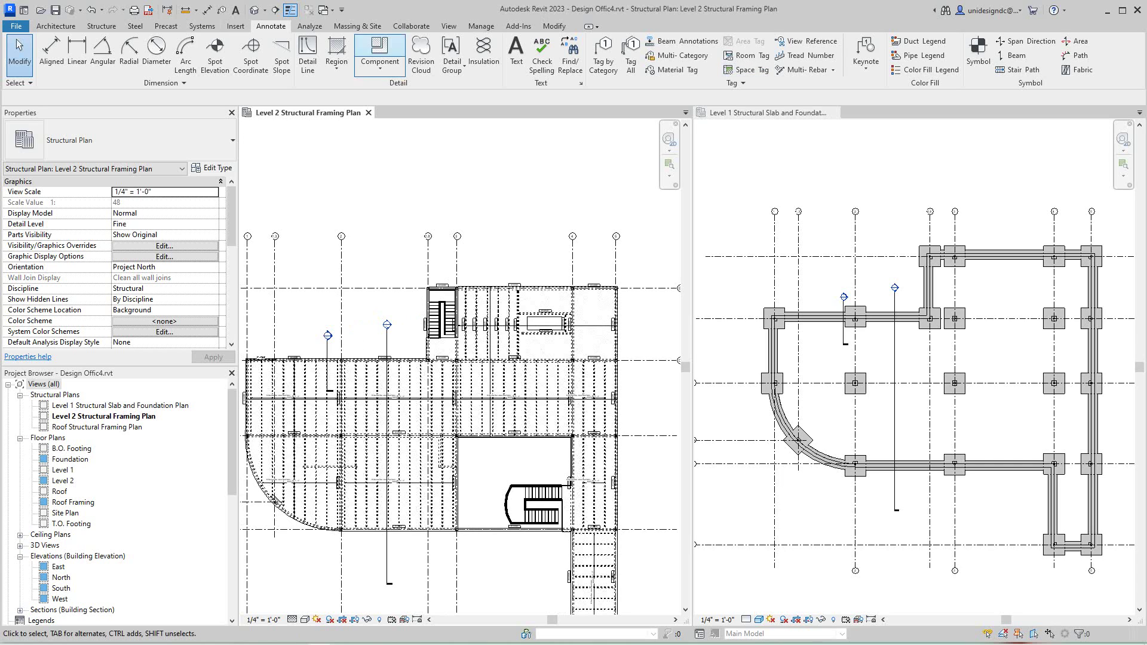
# Step: Switch the open plans from tiled to tabbed views and reposition the Level 2 plan
pyautogui.click(449, 26)
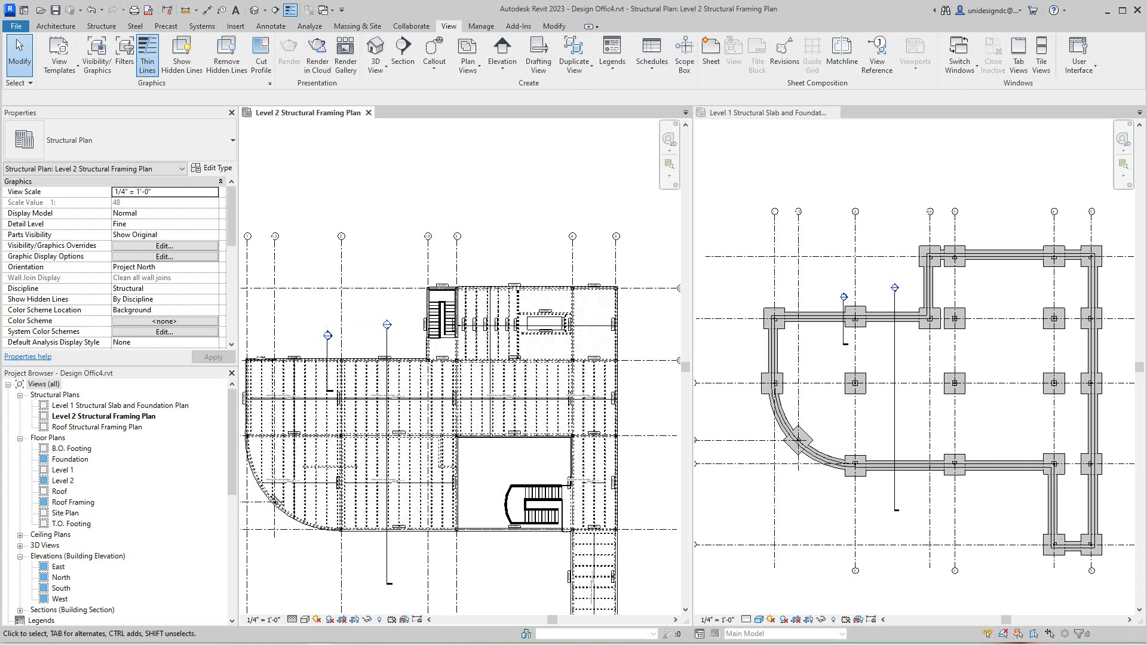
pyautogui.click(1019, 59)
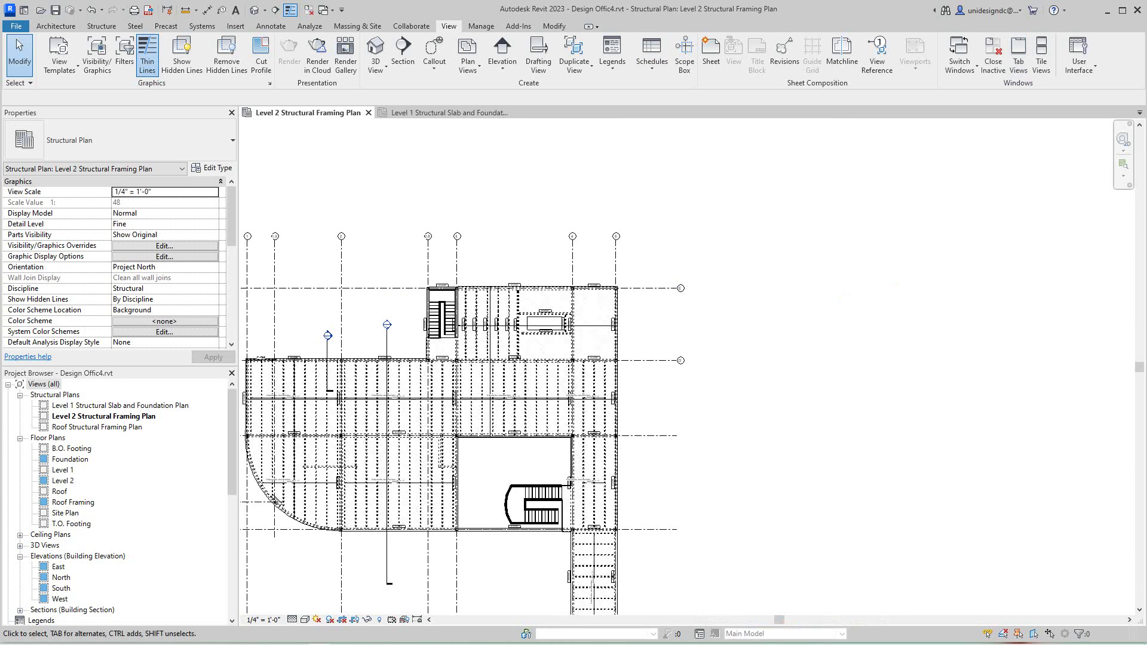
pyautogui.moveTo(296, 465); pyautogui.dragTo(475, 509, button='middle')
pyautogui.scroll(-1, 475, 509)
pyautogui.scroll(2, 531, 288)
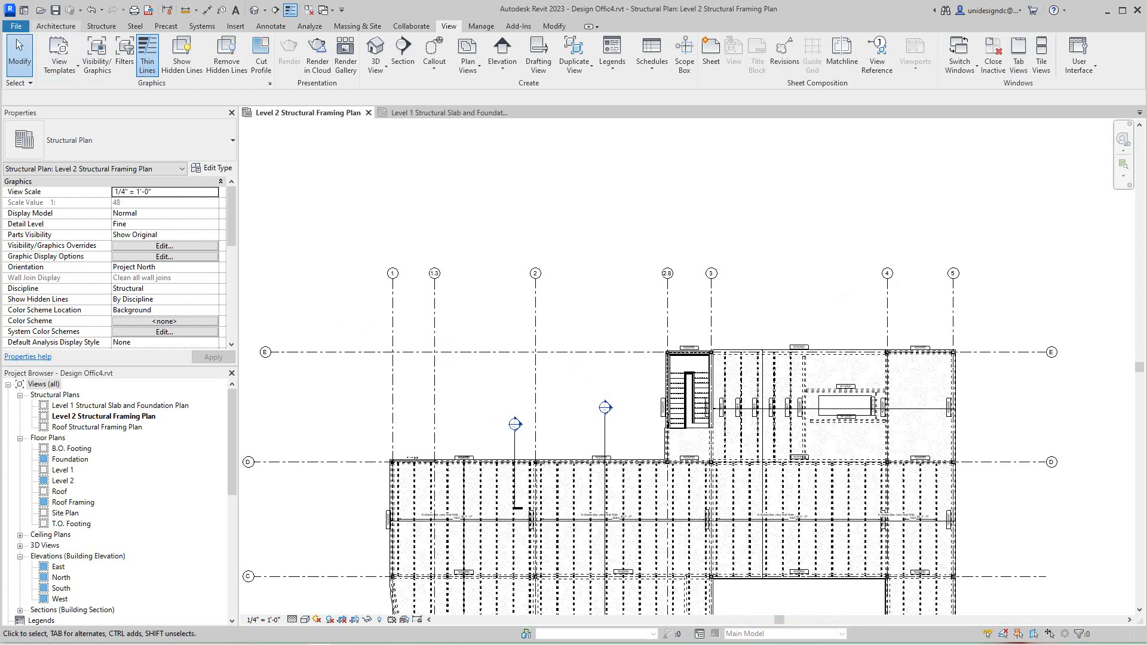
pyautogui.click(269, 26)
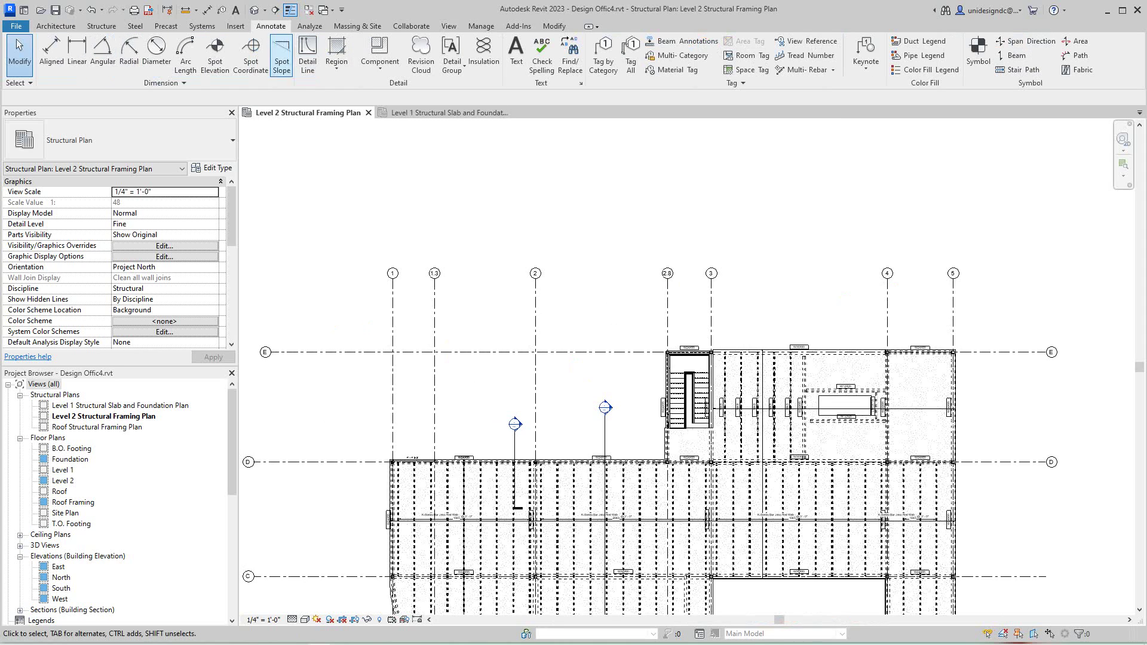
# Step: Place an overall aligned dimension from grid 1 to grid 5 above the Level 2 plan
pyautogui.click(76, 54)
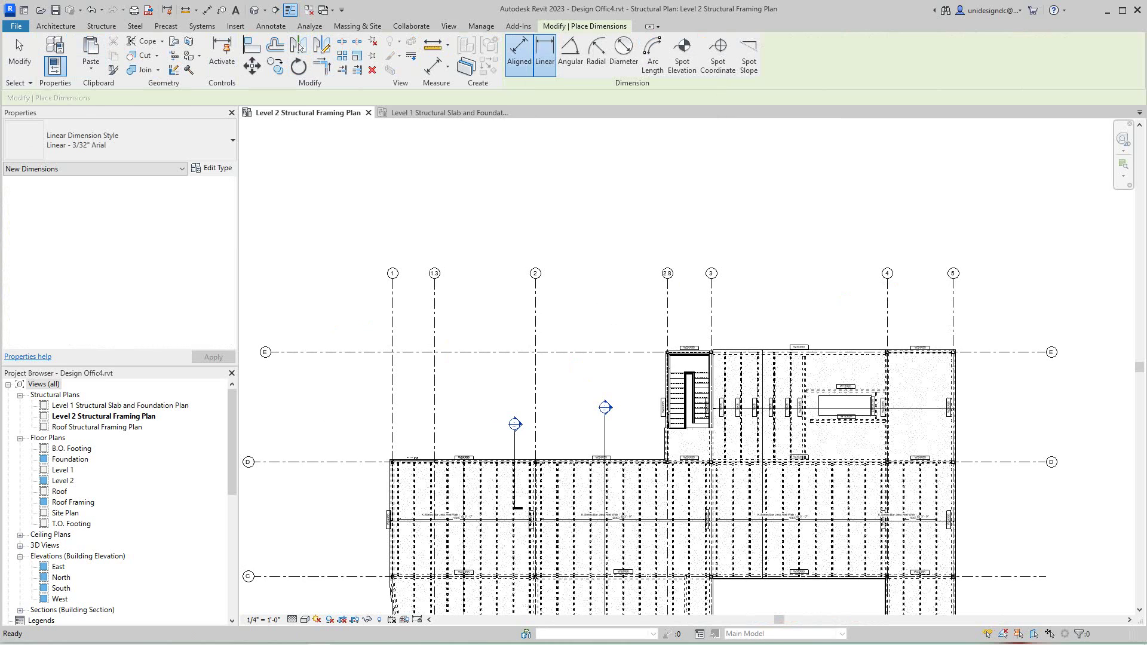
pyautogui.click(519, 54)
pyautogui.click(392, 408)
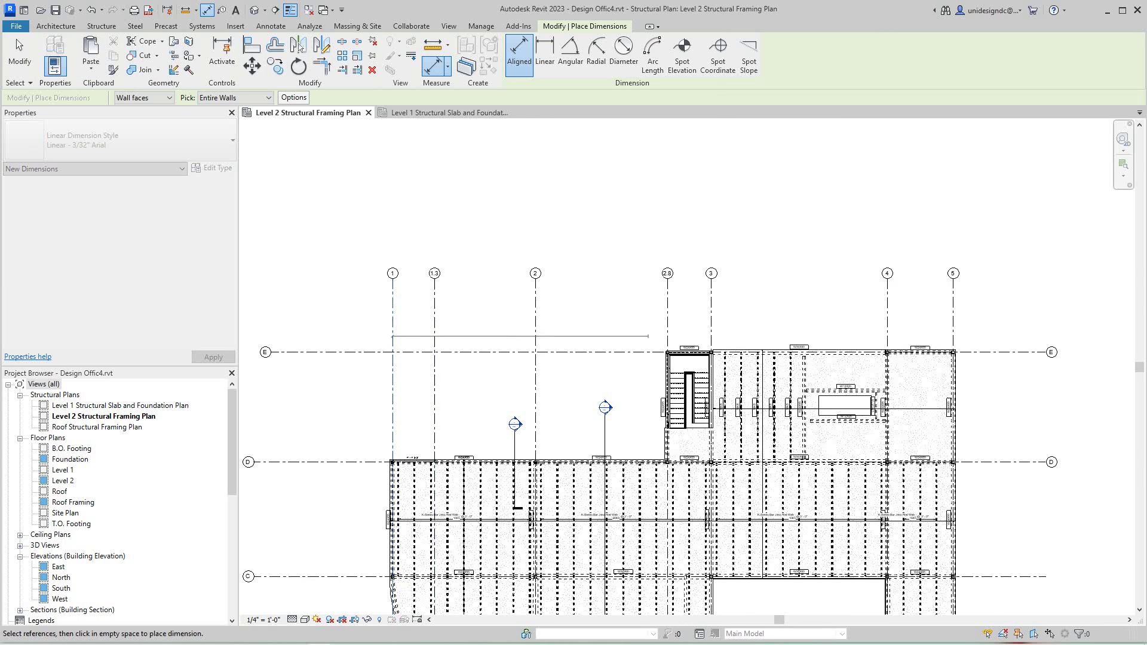
pyautogui.click(952, 309)
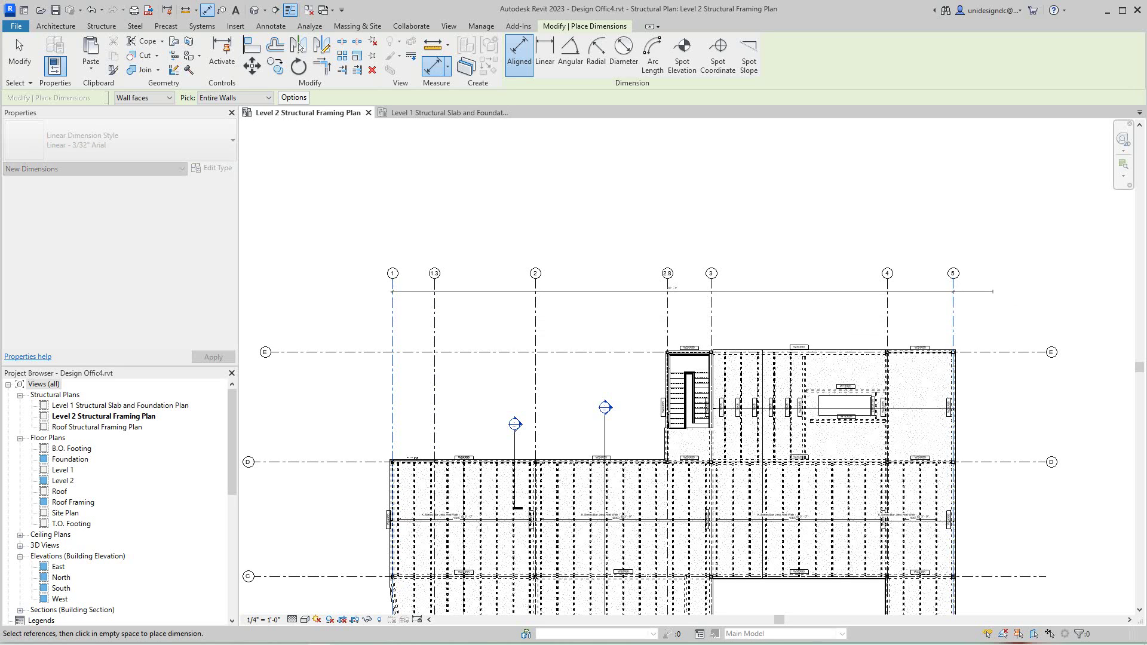
pyautogui.click(673, 289)
pyautogui.scroll(3, 785, 275)
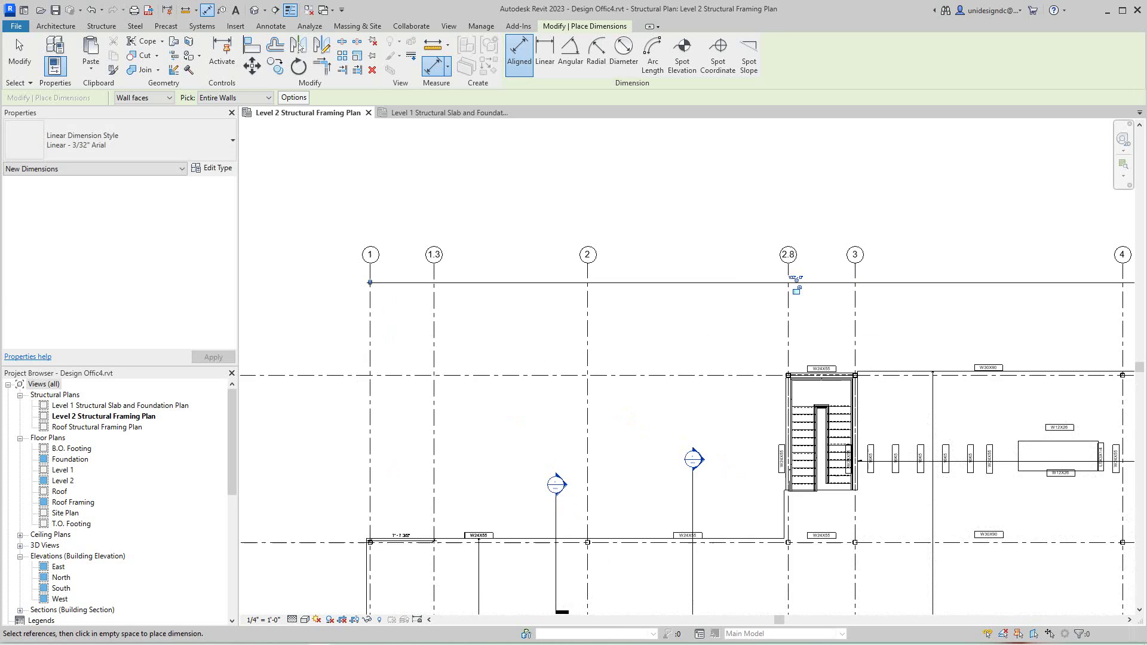
pyautogui.scroll(-1, 795, 288)
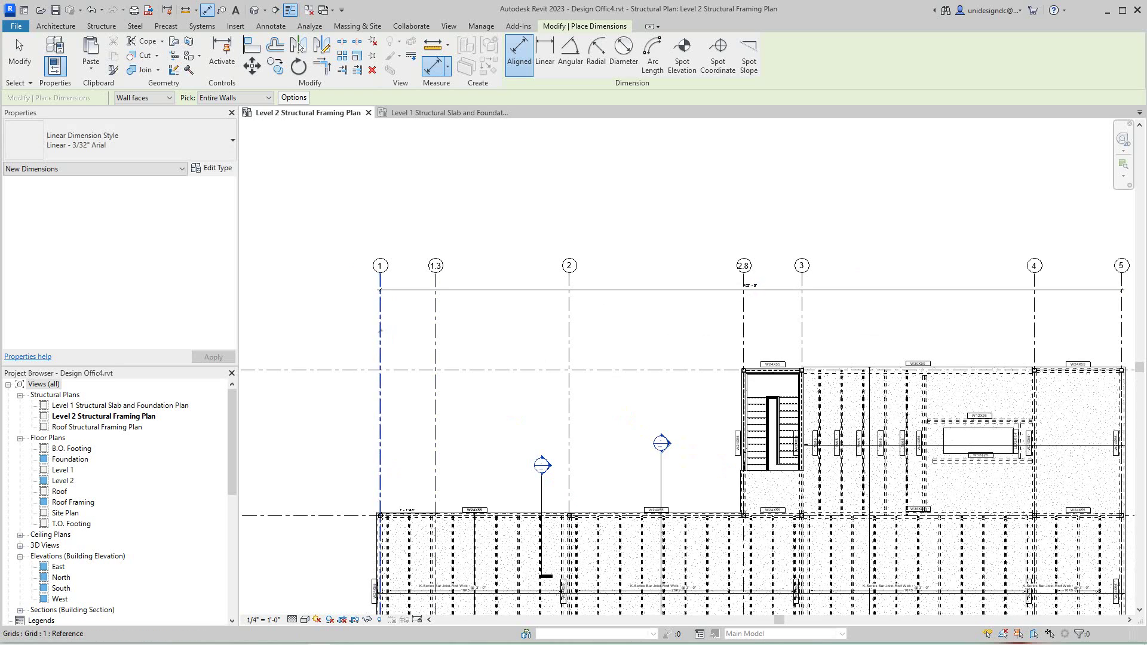
# Step: Start a grid dimension string through grids 1, 1.3, 3 and 4
pyautogui.click(380, 330)
pyautogui.click(435, 330)
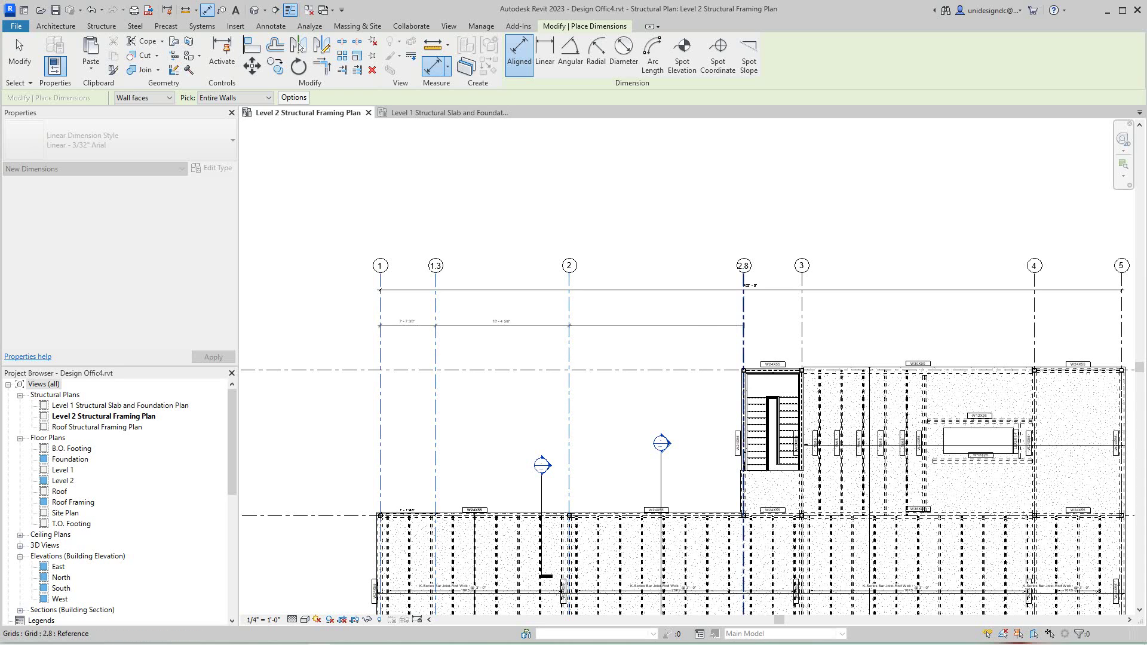
pyautogui.click(801, 318)
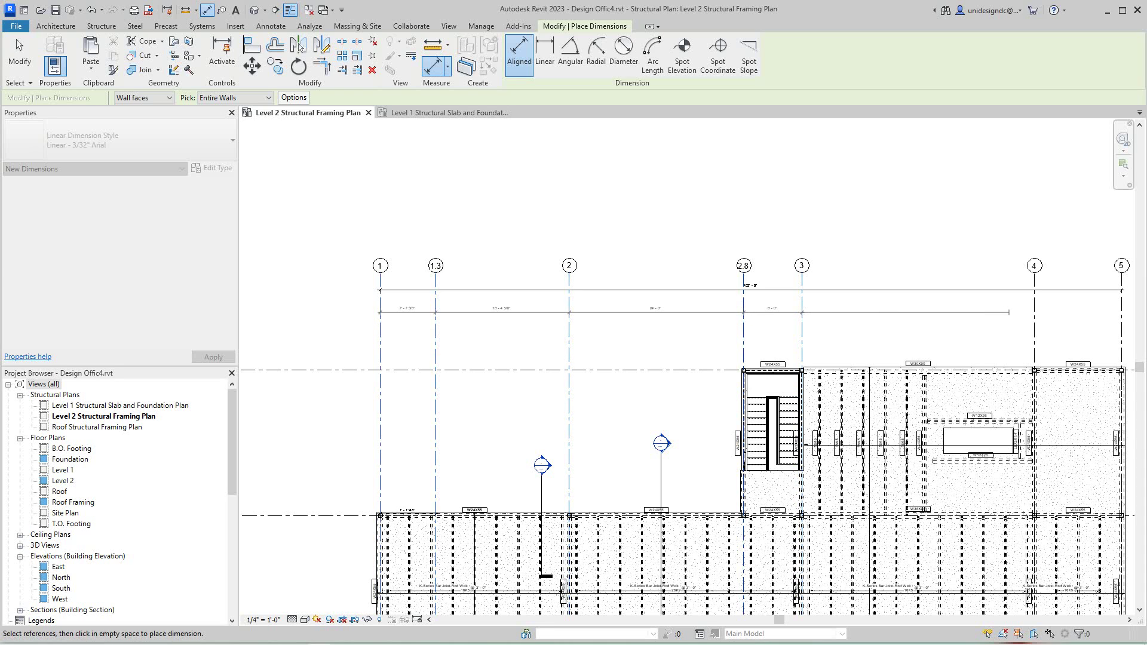
pyautogui.click(1034, 317)
pyautogui.moveTo(1064, 320); pyautogui.dragTo(718, 308, button='middle')
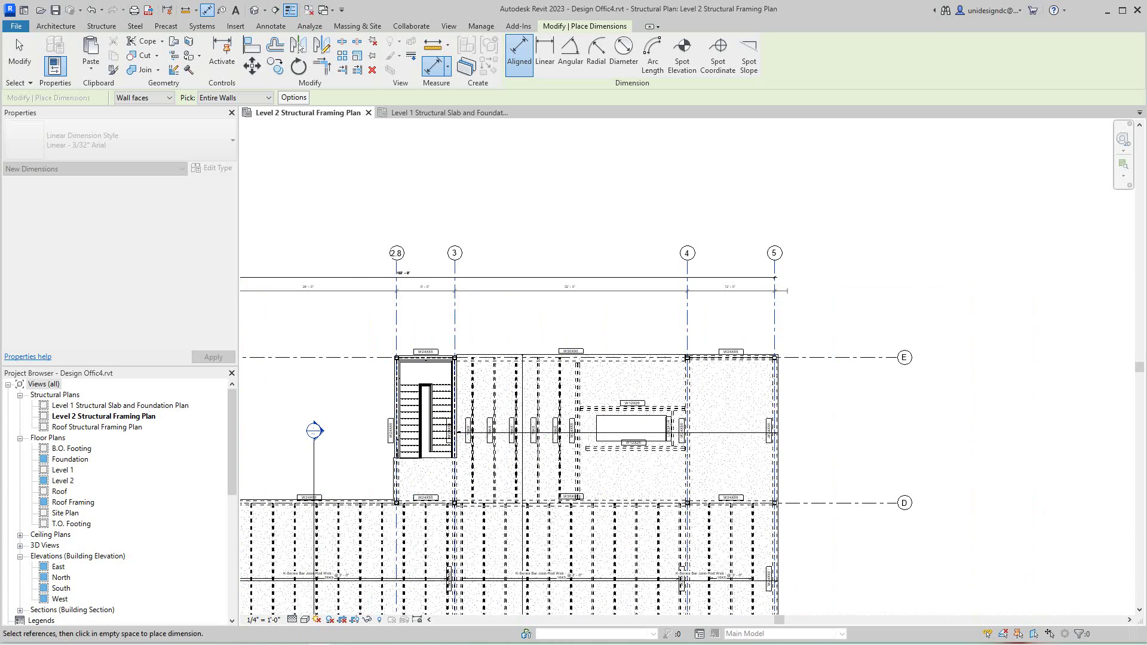
# Step: Place the numbered-grid string, then dimension lettered grids B, C, D and E vertically
pyautogui.click(793, 292)
pyautogui.scroll(-3, 794, 293)
pyautogui.moveTo(627, 287)
pyautogui.mouseDown(button='middle')
pyautogui.moveTo(829, 269)
pyautogui.moveTo(934, 136)
pyautogui.mouseUp(button='middle')
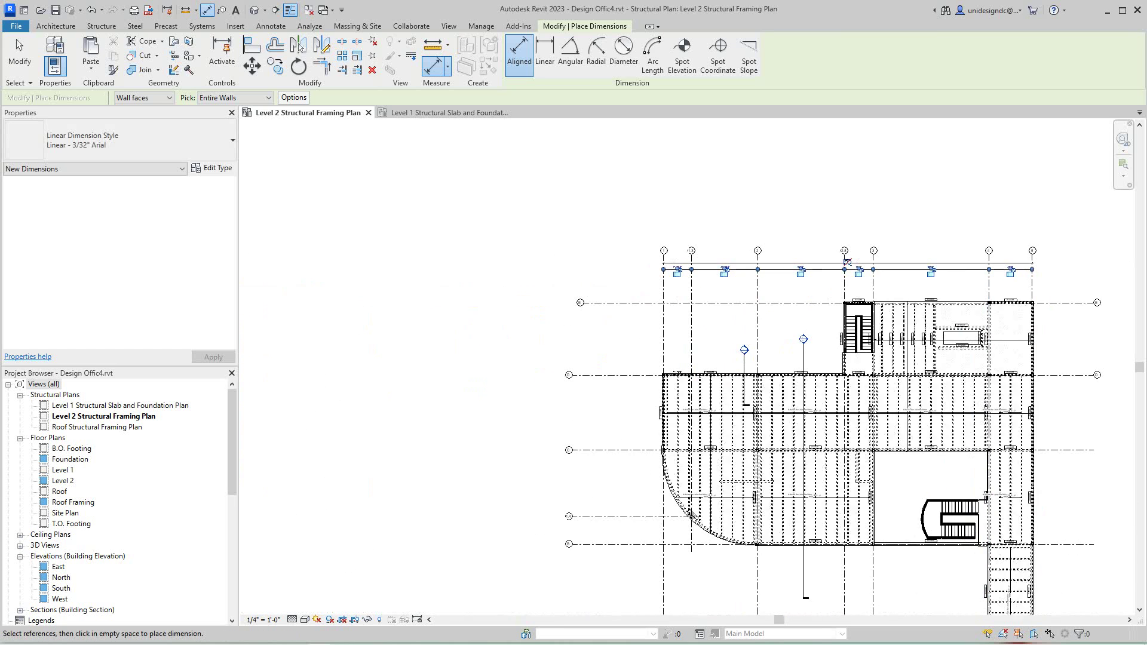
pyautogui.scroll(2, 935, 135)
pyautogui.click(583, 565)
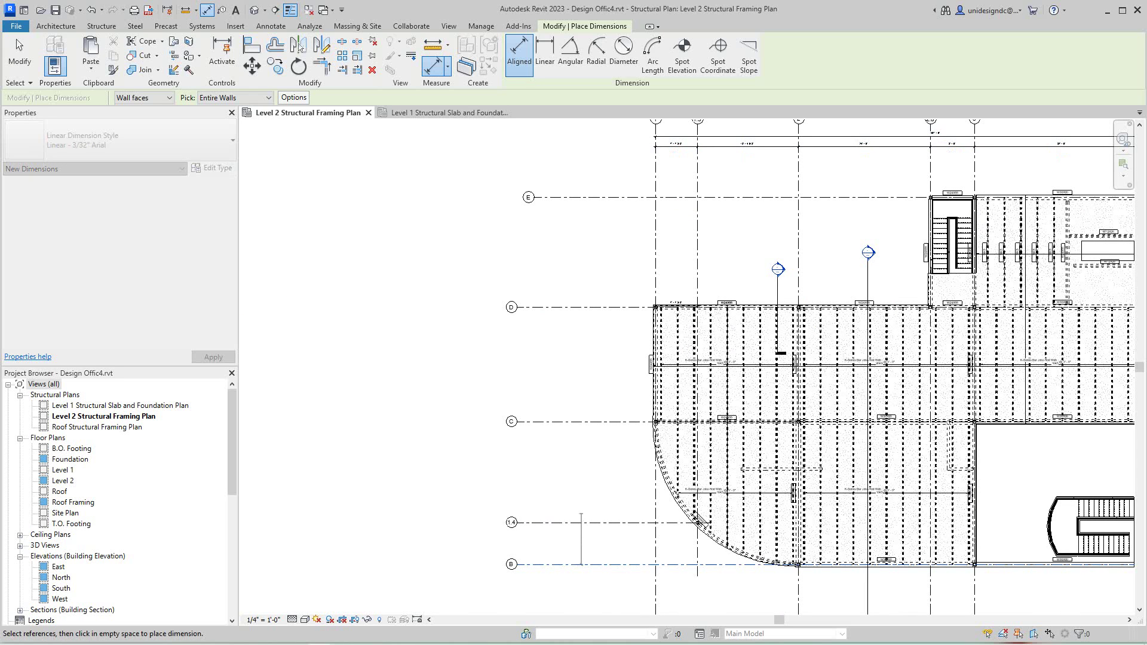
pyautogui.click(591, 522)
pyautogui.click(600, 422)
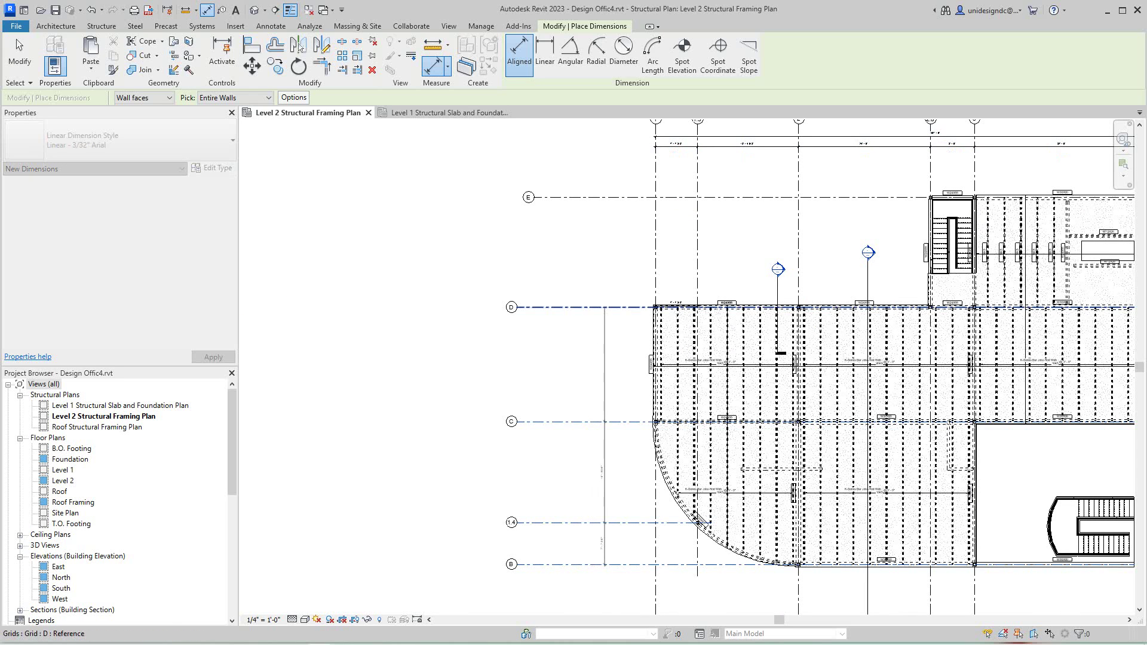
pyautogui.click(602, 306)
pyautogui.click(595, 197)
pyautogui.scroll(-3, 594, 179)
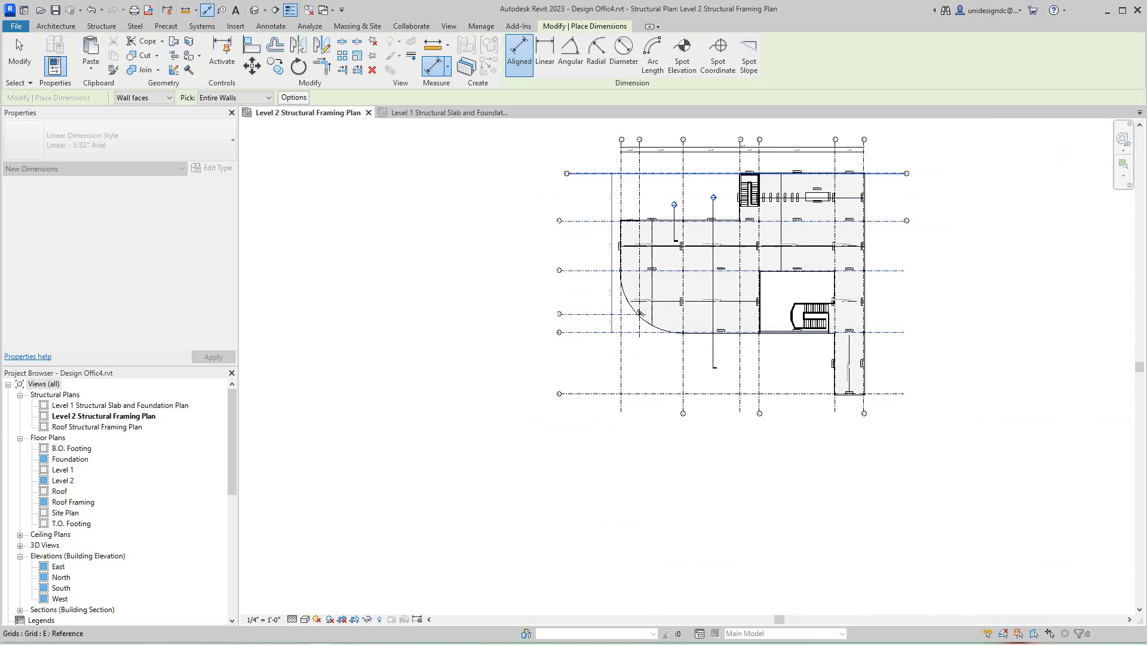
pyautogui.scroll(2, 584, 171)
pyautogui.scroll(1, 584, 171)
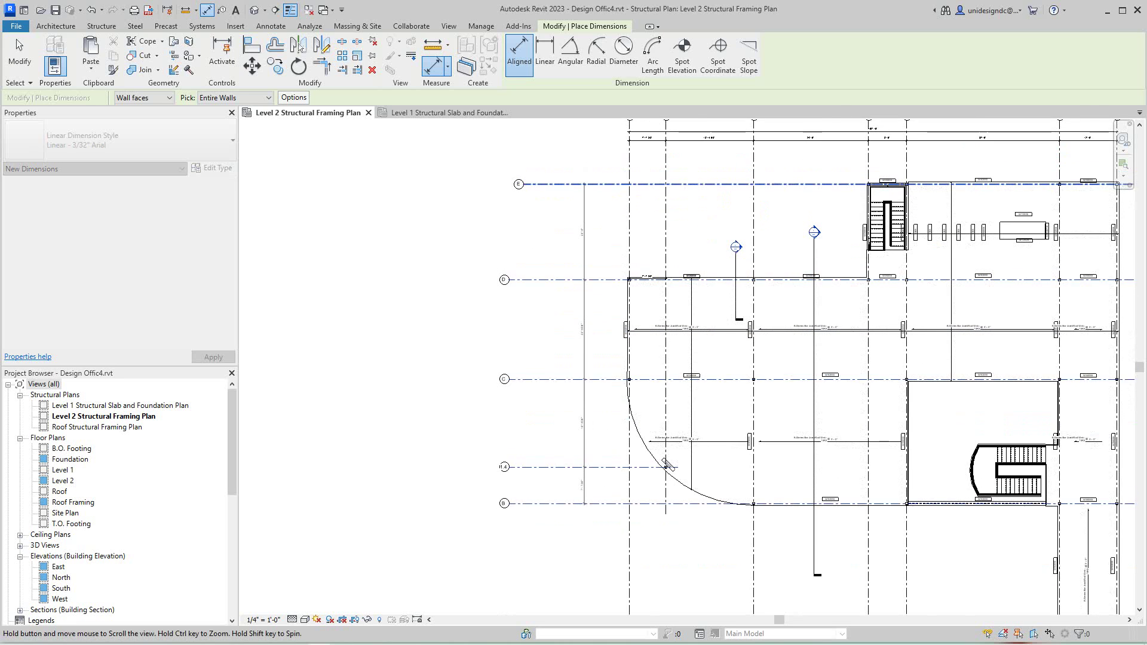
# Step: Finish dimensioning and select grid line E near its top bubble
pyautogui.moveTo(584, 171); pyautogui.dragTo(584, 232, button='middle')
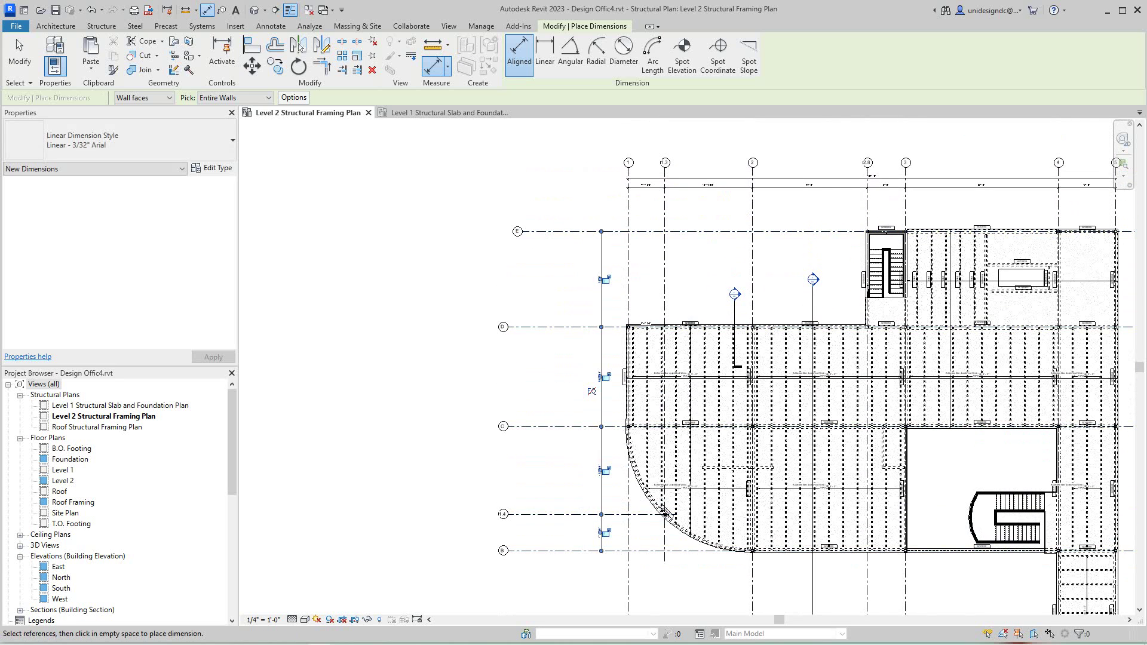
pyautogui.scroll(1, 681, 524)
pyautogui.scroll(1, 707, 538)
pyautogui.scroll(1, 716, 541)
pyautogui.scroll(-2, 554, 450)
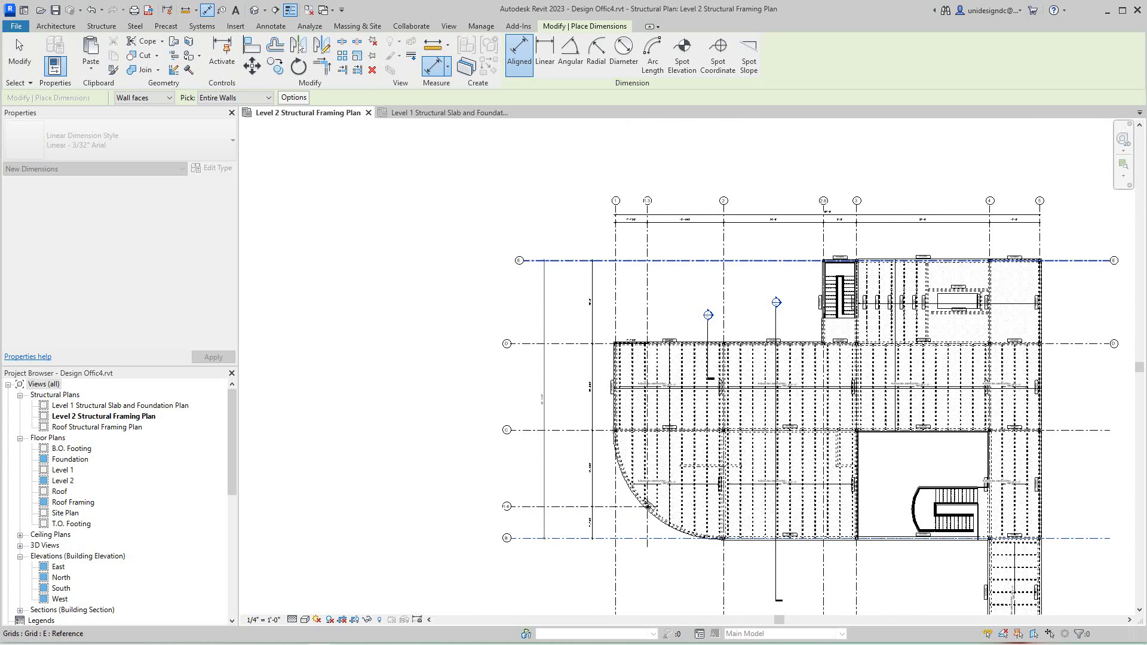
pyautogui.press('Escape')
pyautogui.scroll(1, 537, 412)
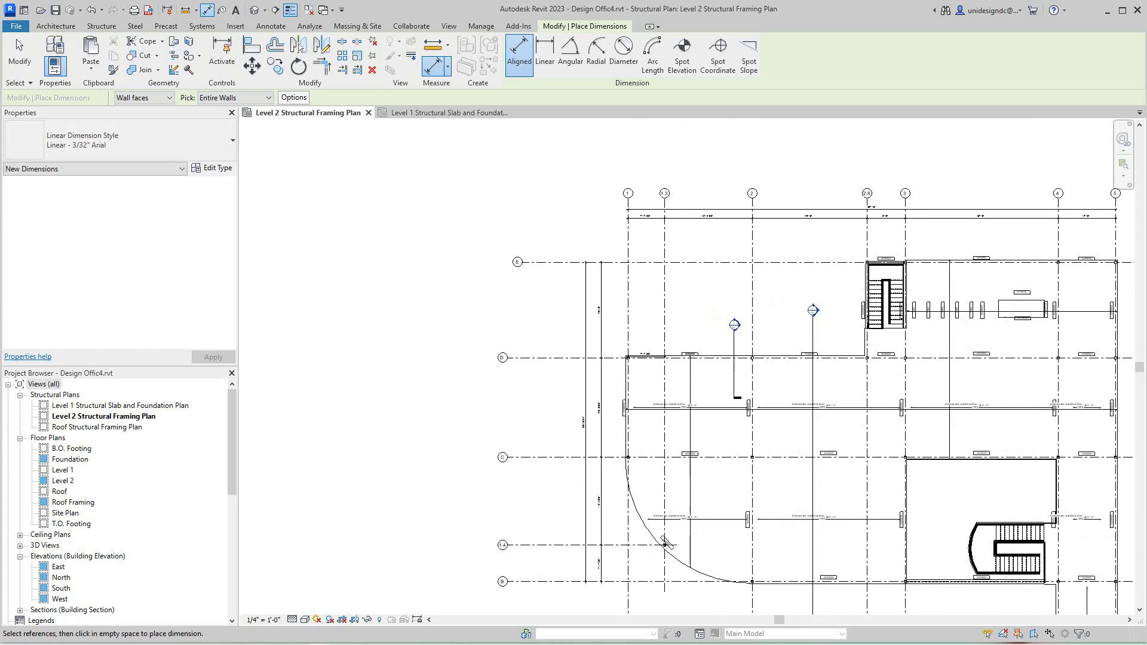
pyautogui.scroll(1, 529, 377)
pyautogui.press('Escape')
pyautogui.click(507, 269)
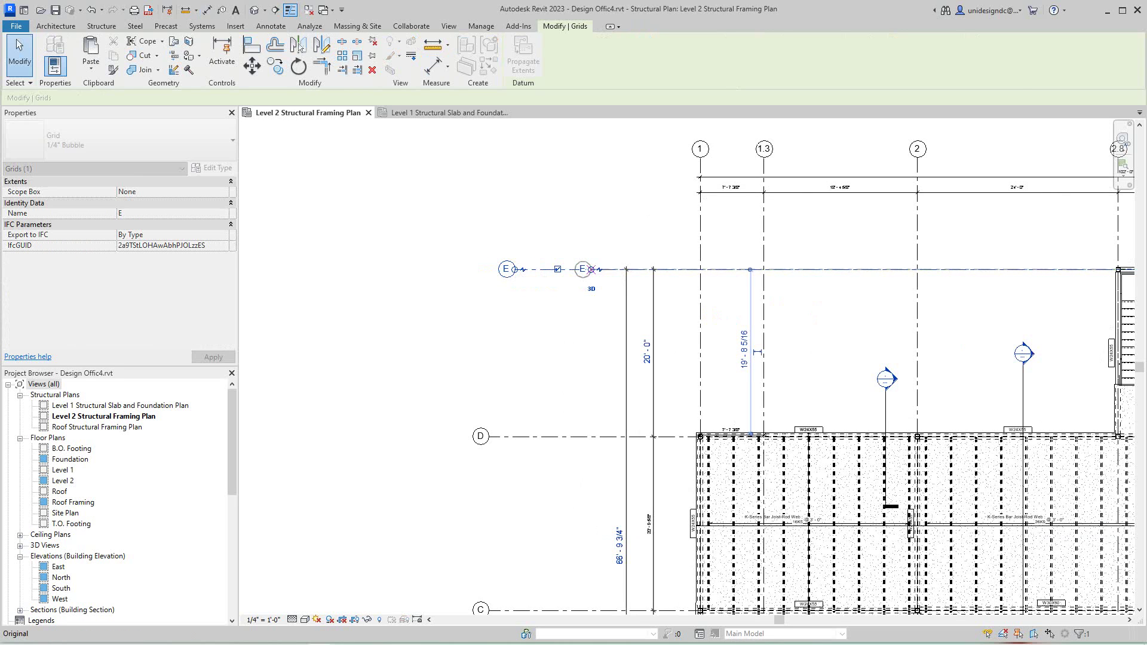
# Step: Deselect grid E, view the Level 1 foundation plan, then return to Level 2
pyautogui.press('Escape')
pyautogui.scroll(-1, 577, 511)
pyautogui.scroll(-1, 576, 511)
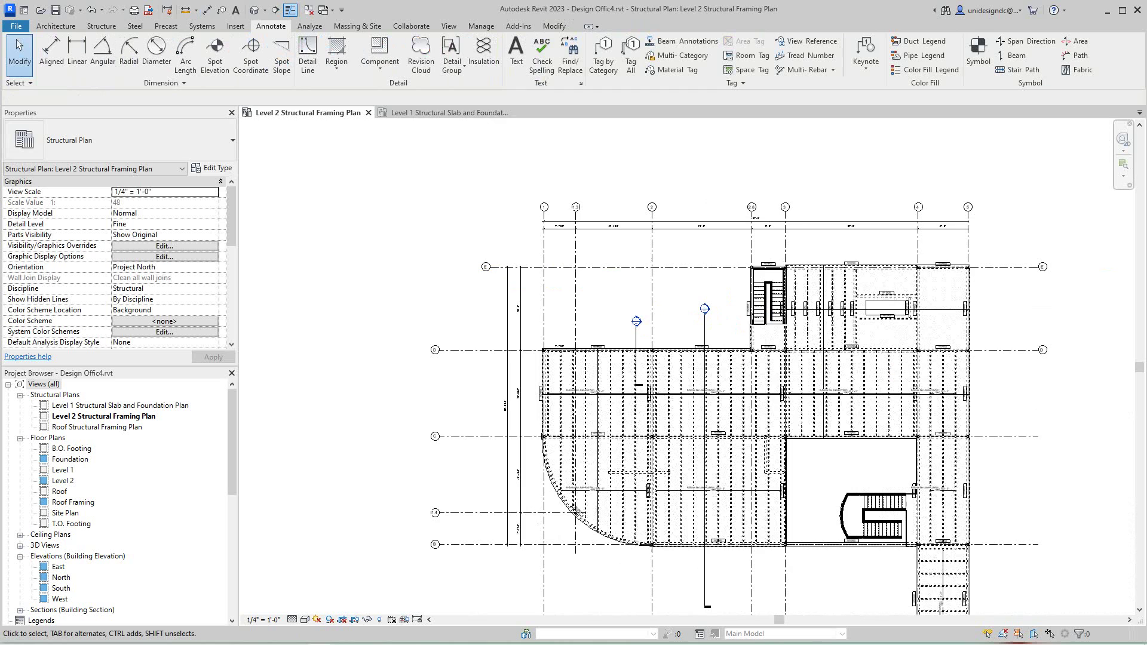
pyautogui.click(443, 112)
pyautogui.moveTo(492, 377); pyautogui.dragTo(699, 404, button='middle')
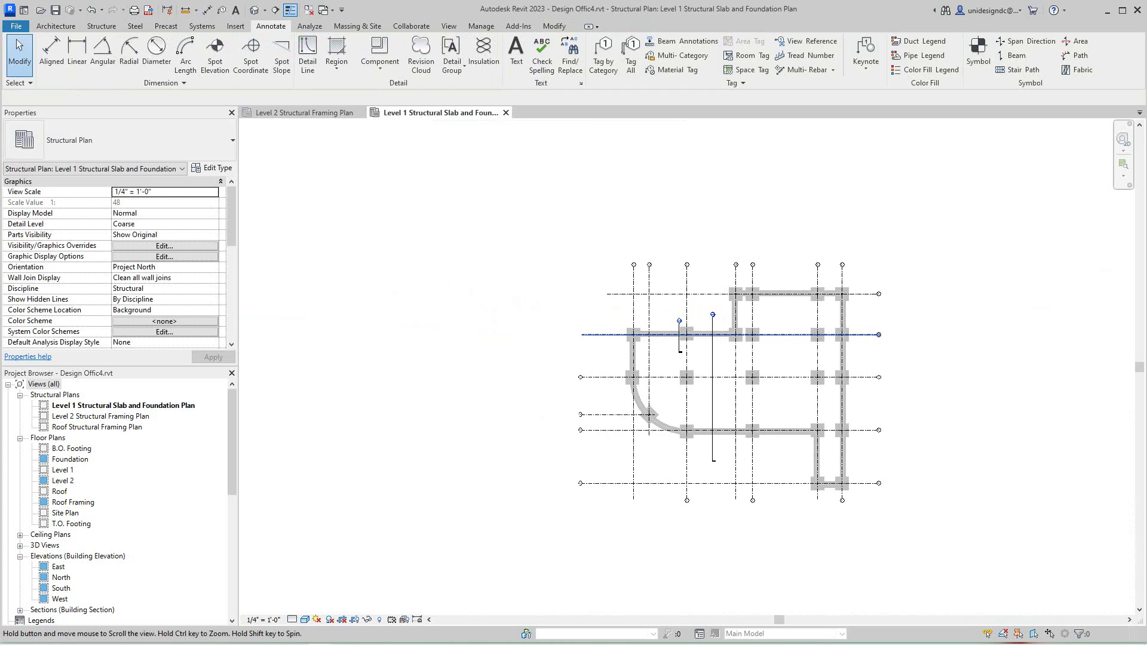
pyautogui.scroll(1, 717, 421)
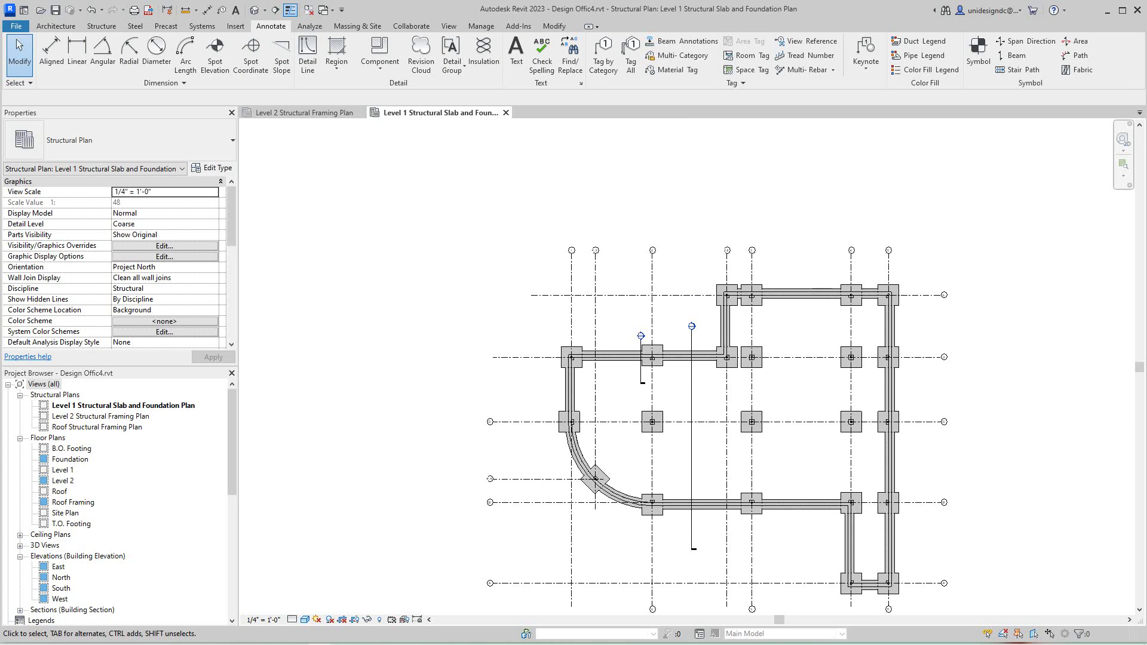
pyautogui.hotkey('ctrl', 'Tab')
pyautogui.scroll(-2, 717, 404)
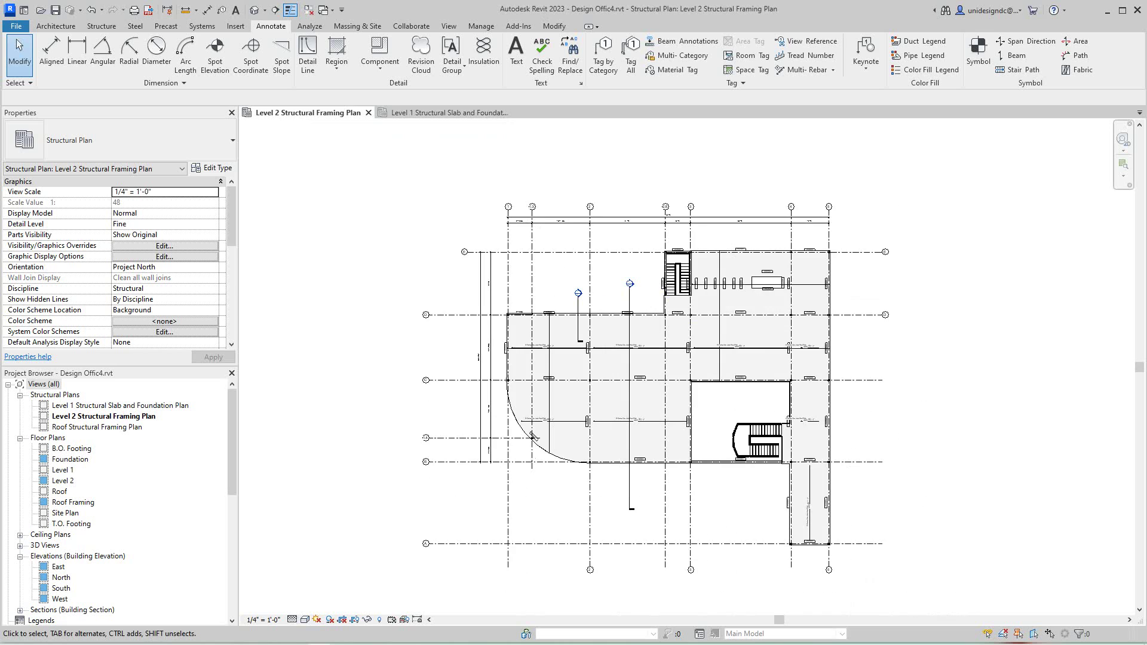
pyautogui.scroll(1, 672, 376)
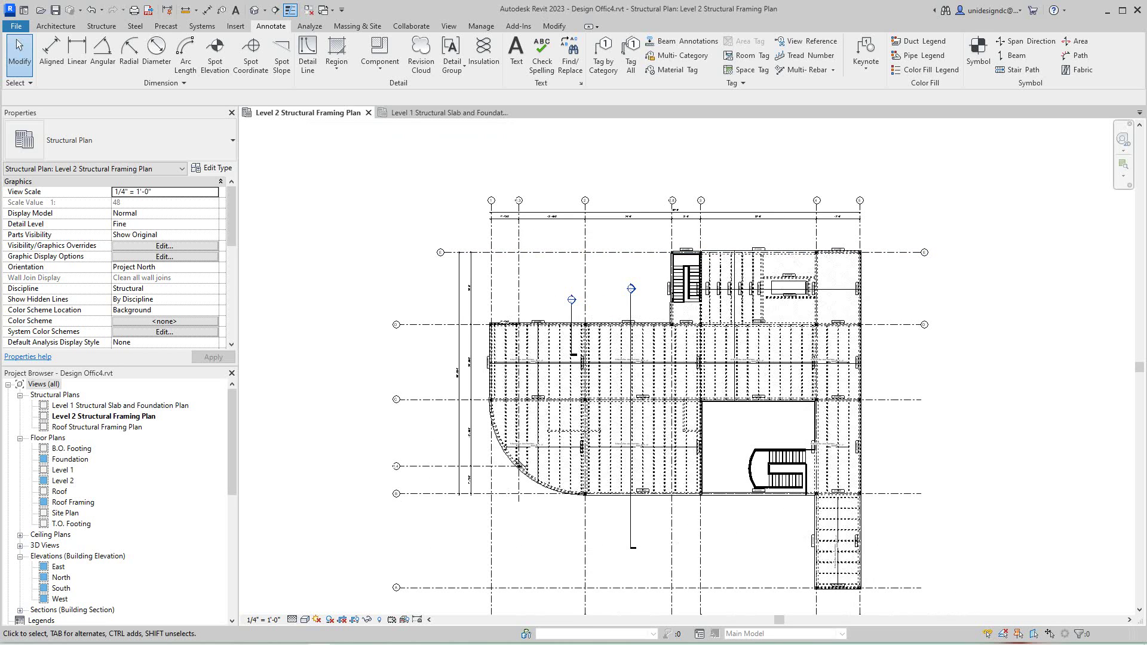
# Step: Tile the two plans side by side and zoom both to fit (WT, ZA)
pyautogui.press('w')
pyautogui.press('t')
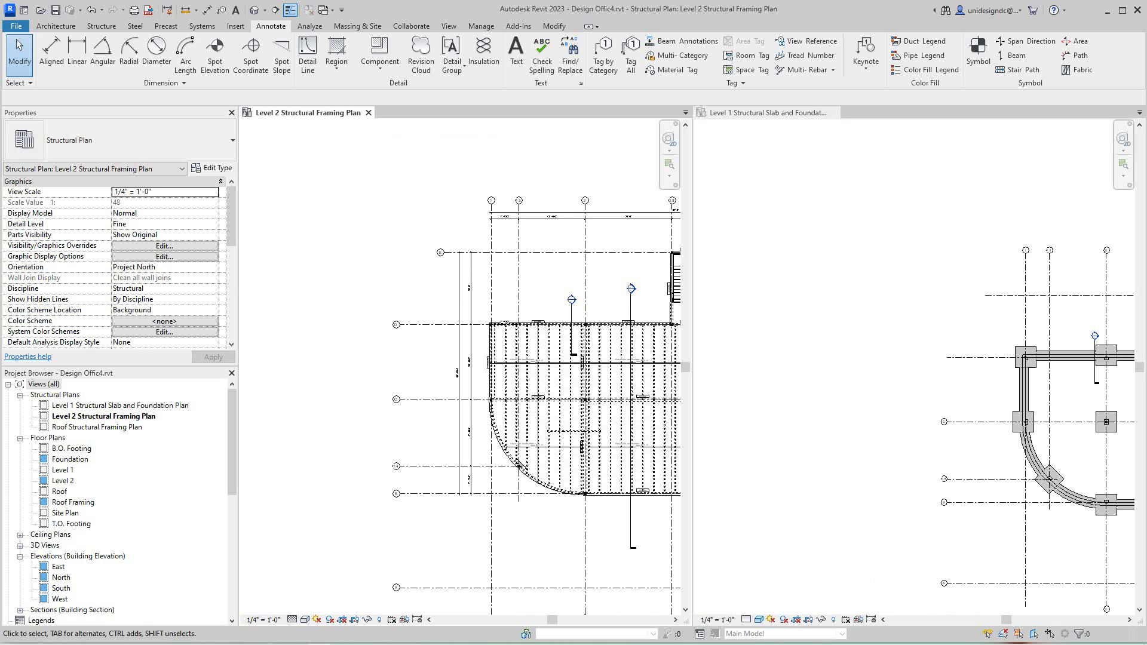
pyautogui.press('z')
pyautogui.press('a')
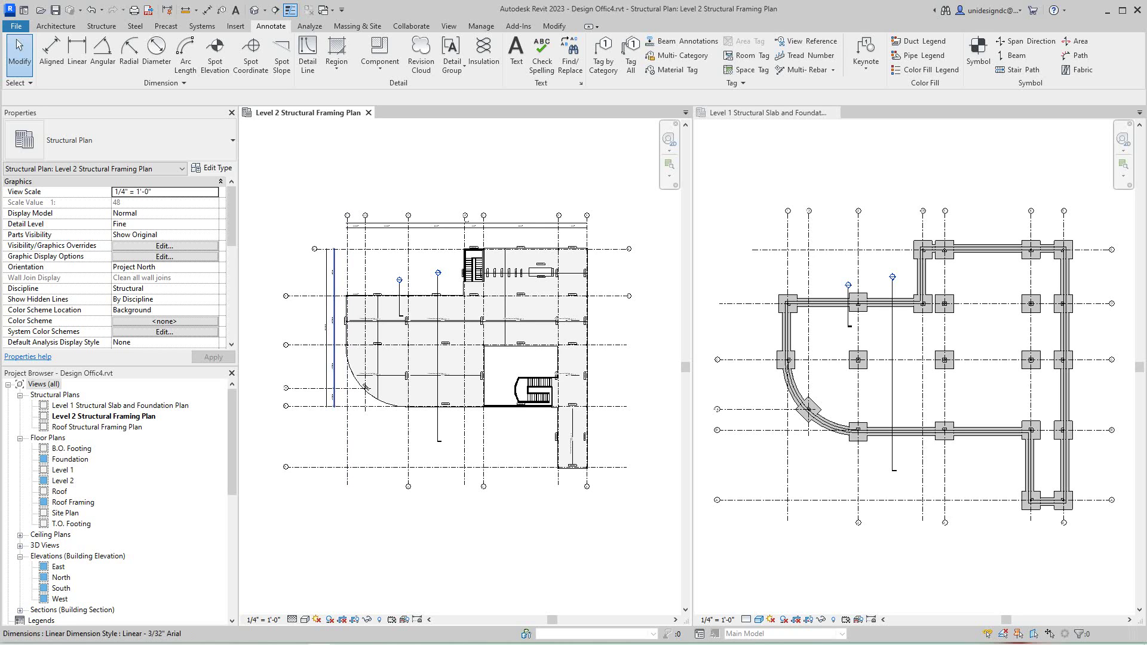
# Step: Copy three dimension strings from Level 2 and paste them aligned into the Level 1 plan
pyautogui.click(334, 300)
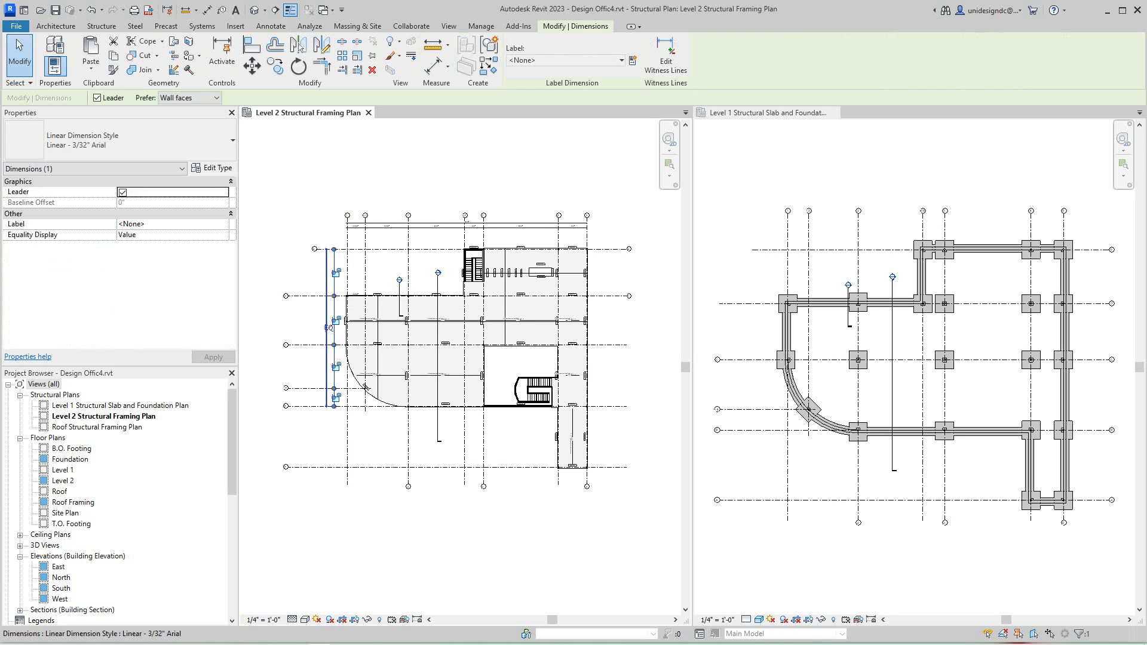
pyautogui.keyDown('ctrl'); pyautogui.click(466, 224); pyautogui.keyUp('ctrl')
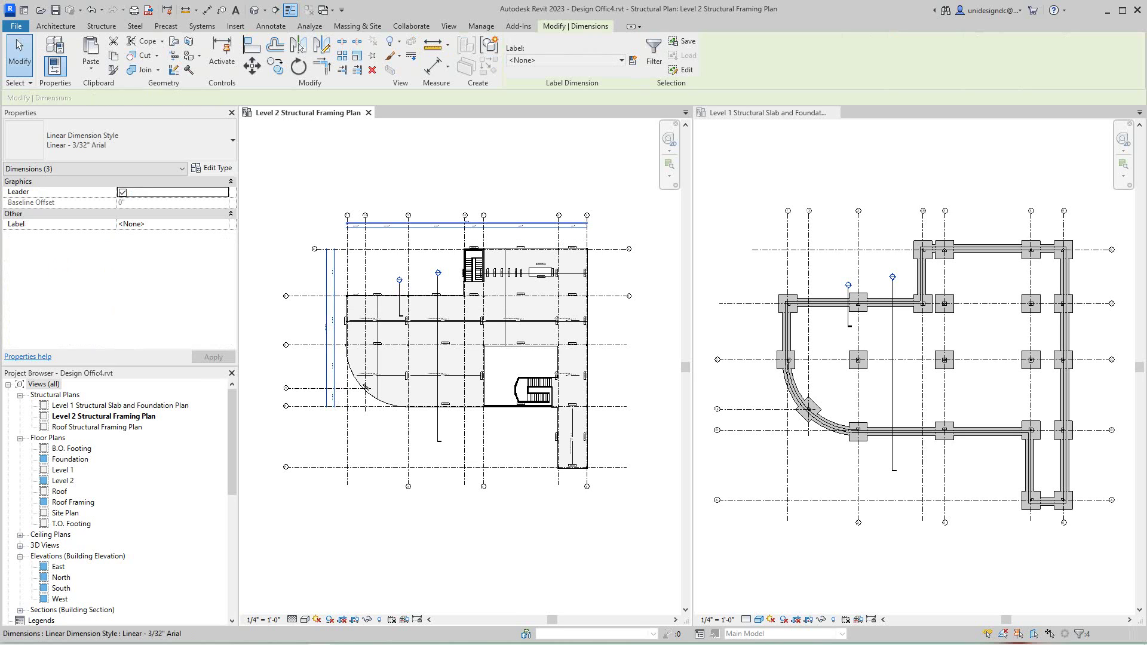
pyautogui.keyDown('ctrl'); pyautogui.click(365, 242); pyautogui.keyUp('ctrl')
pyautogui.scroll(2, 368, 243)
pyautogui.scroll(1, 368, 242)
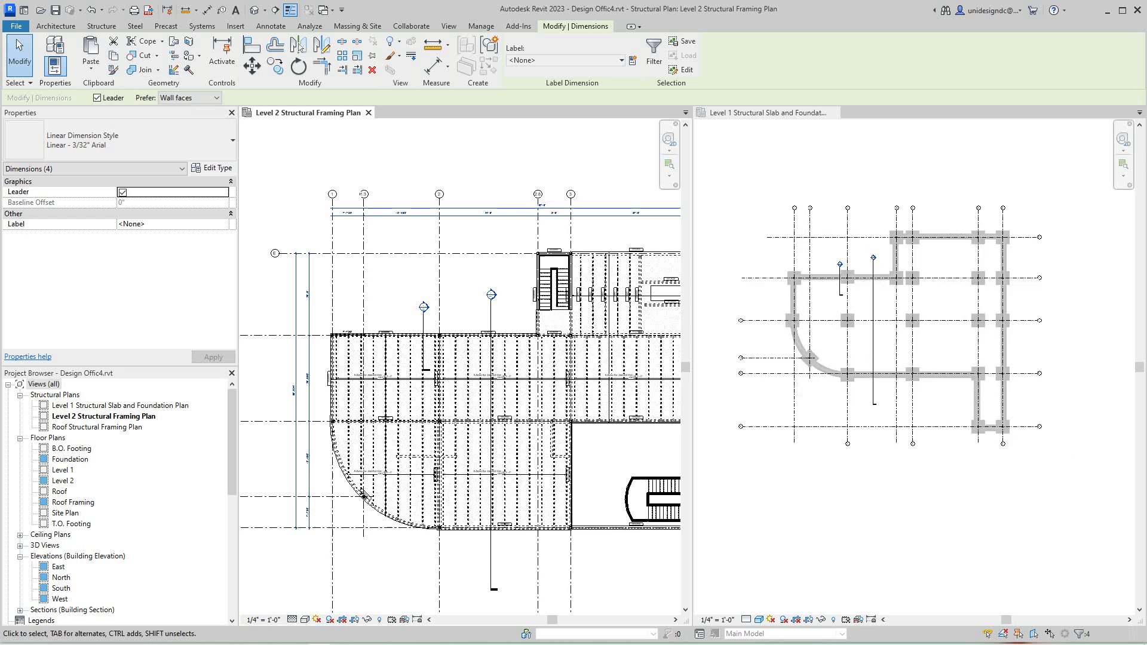
pyautogui.scroll(-3, 799, 180)
pyautogui.scroll(3, 798, 179)
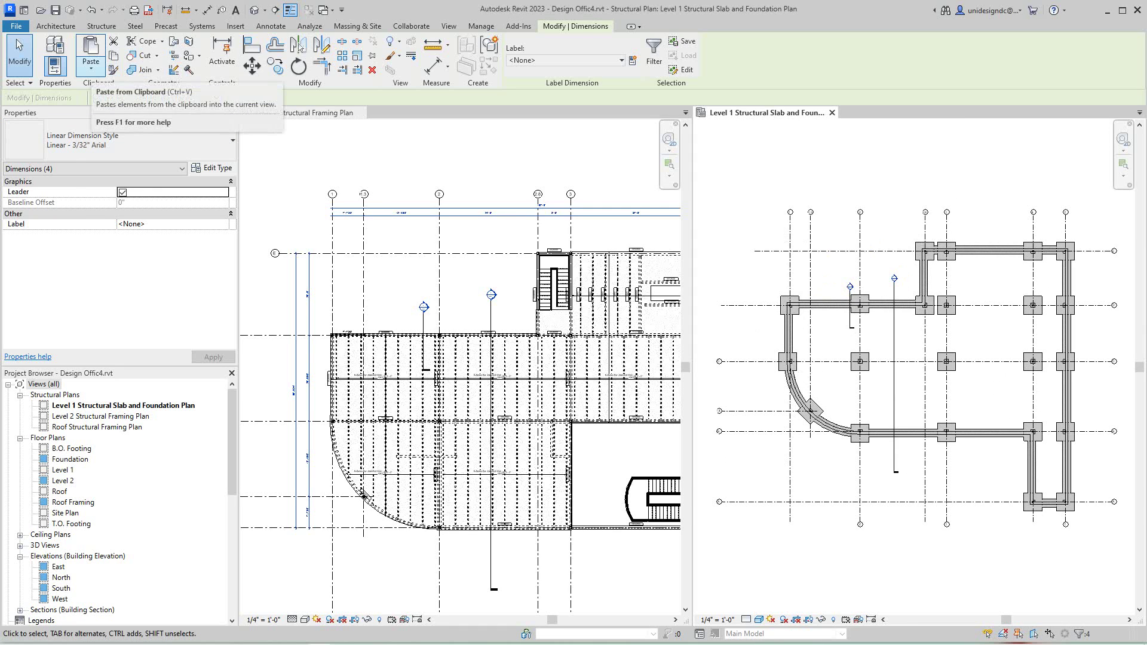
pyautogui.click(90, 70)
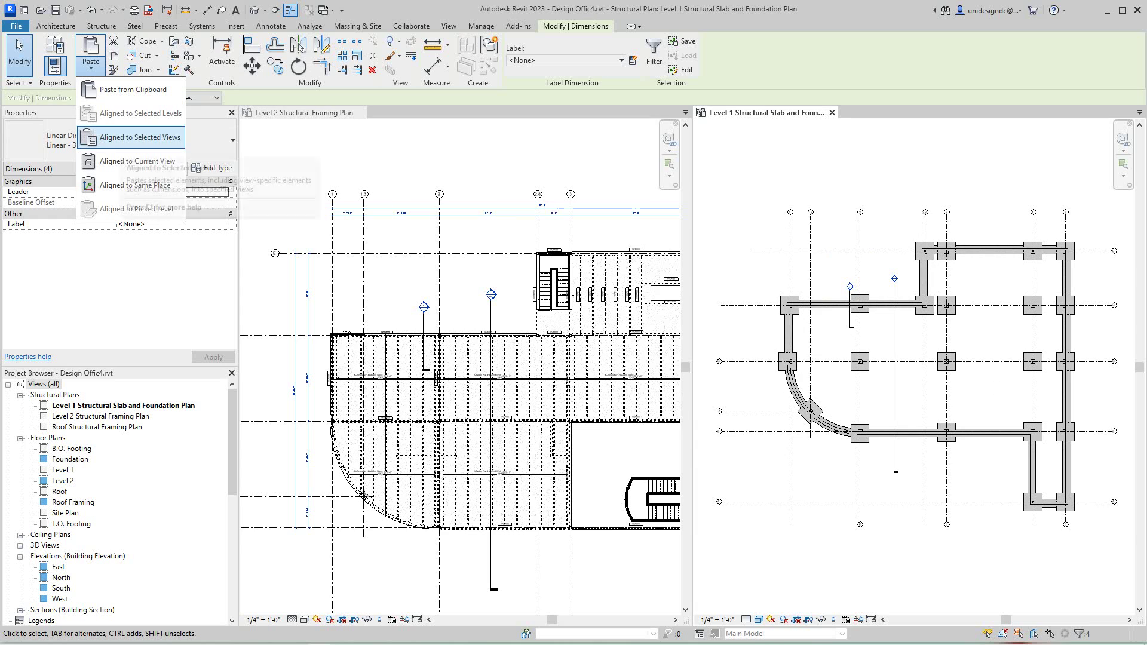
pyautogui.click(137, 162)
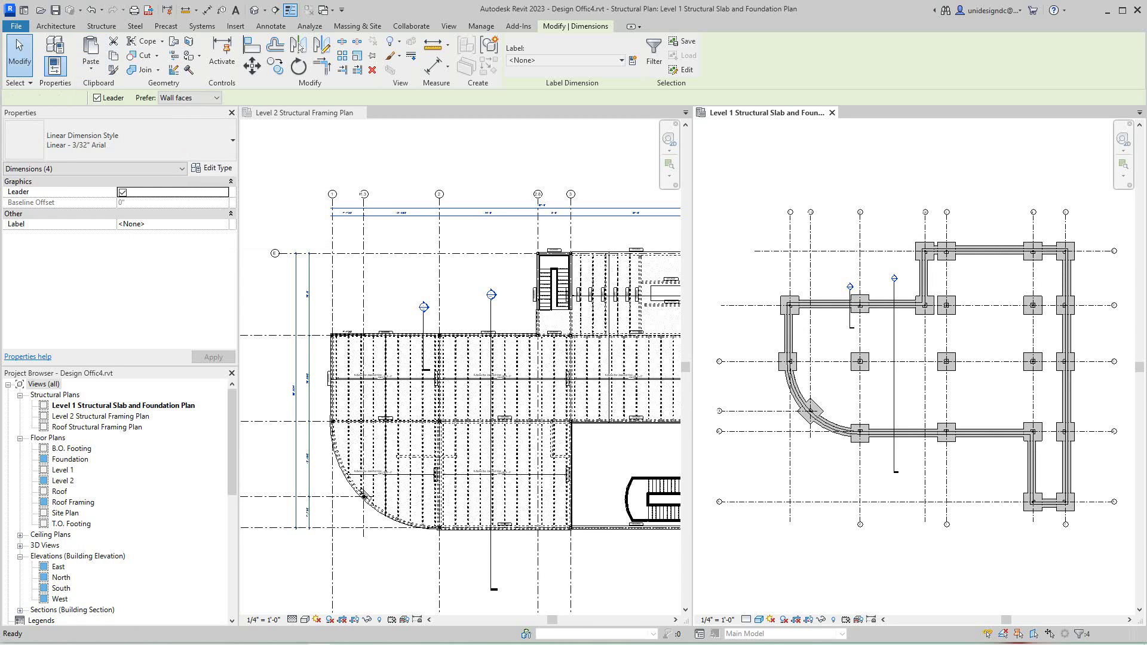
# Step: Deselect the pasted dimension strings and nudge the Level 2 plan in view
pyautogui.press('Escape')
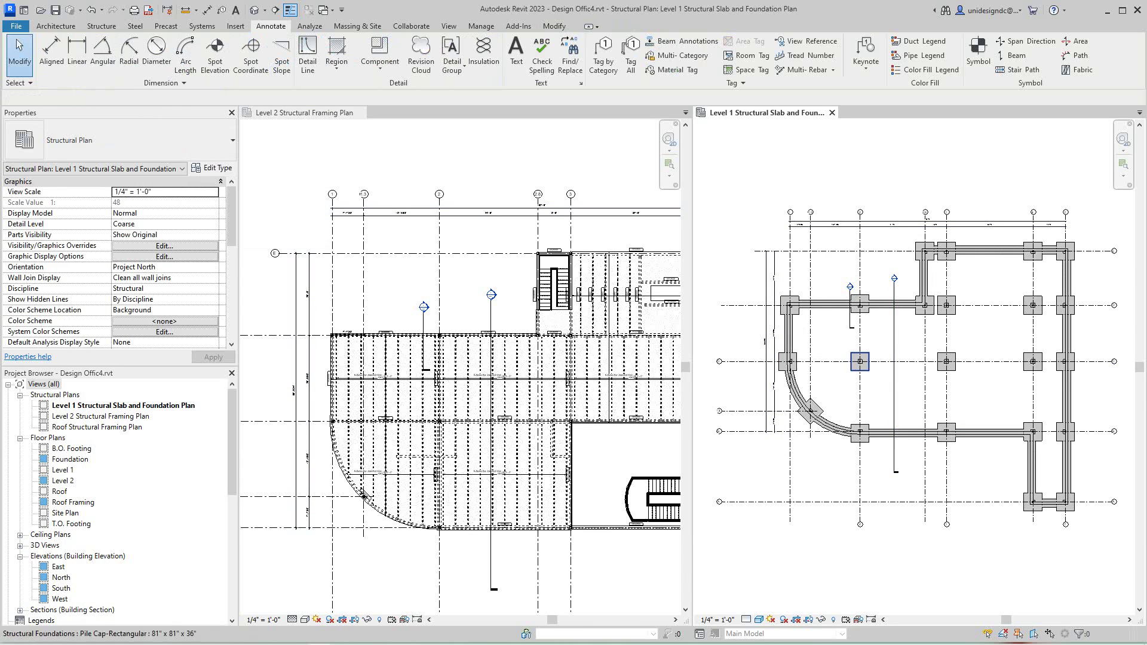
pyautogui.scroll(2, 860, 362)
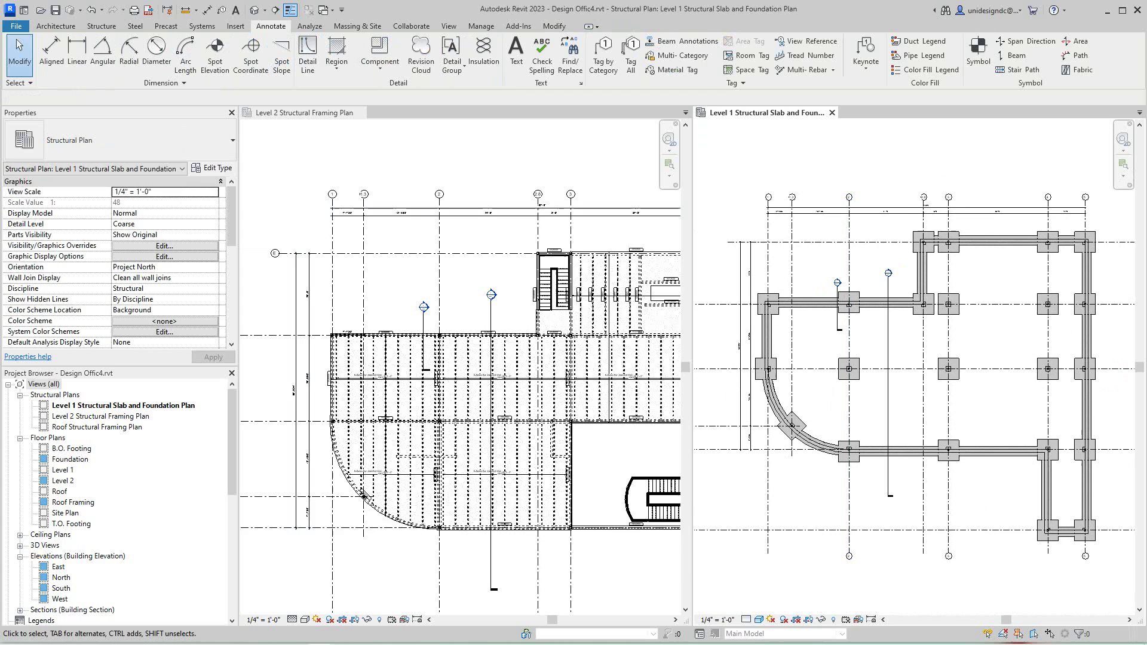
pyautogui.scroll(-2, 461, 358)
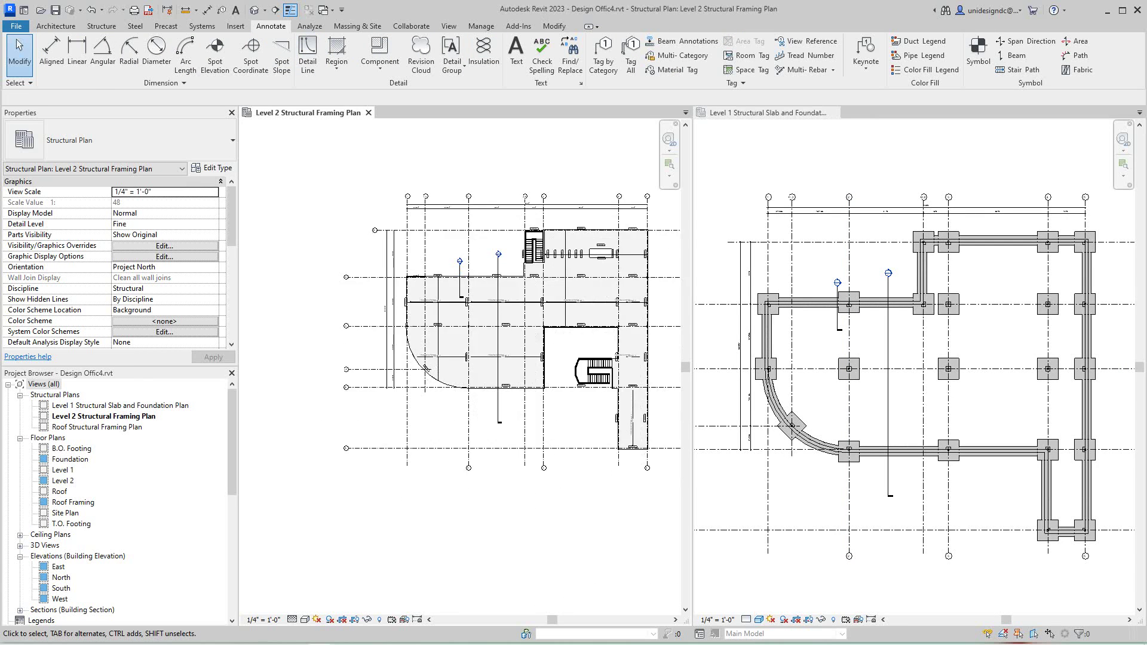
pyautogui.scroll(-2, 461, 358)
pyautogui.moveTo(461, 359); pyautogui.dragTo(453, 357, button='middle')
# Step: Close the Level 2 plan and find the Section 4 mark near grid 2
pyautogui.click(367, 111)
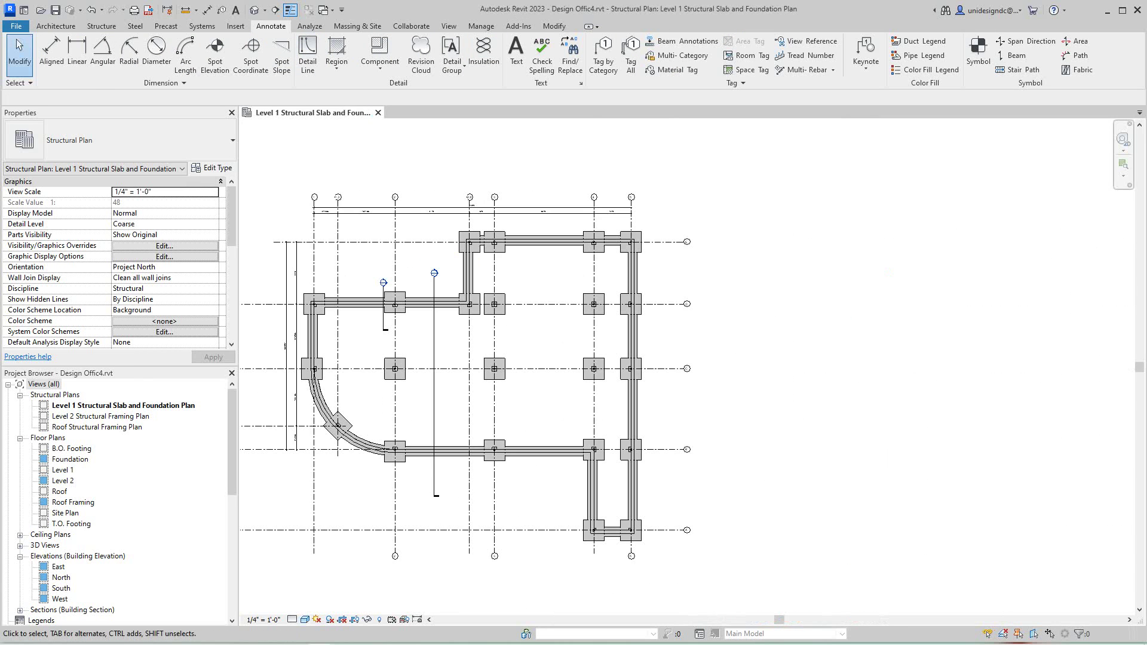
pyautogui.moveTo(538, 305); pyautogui.dragTo(643, 332, button='middle')
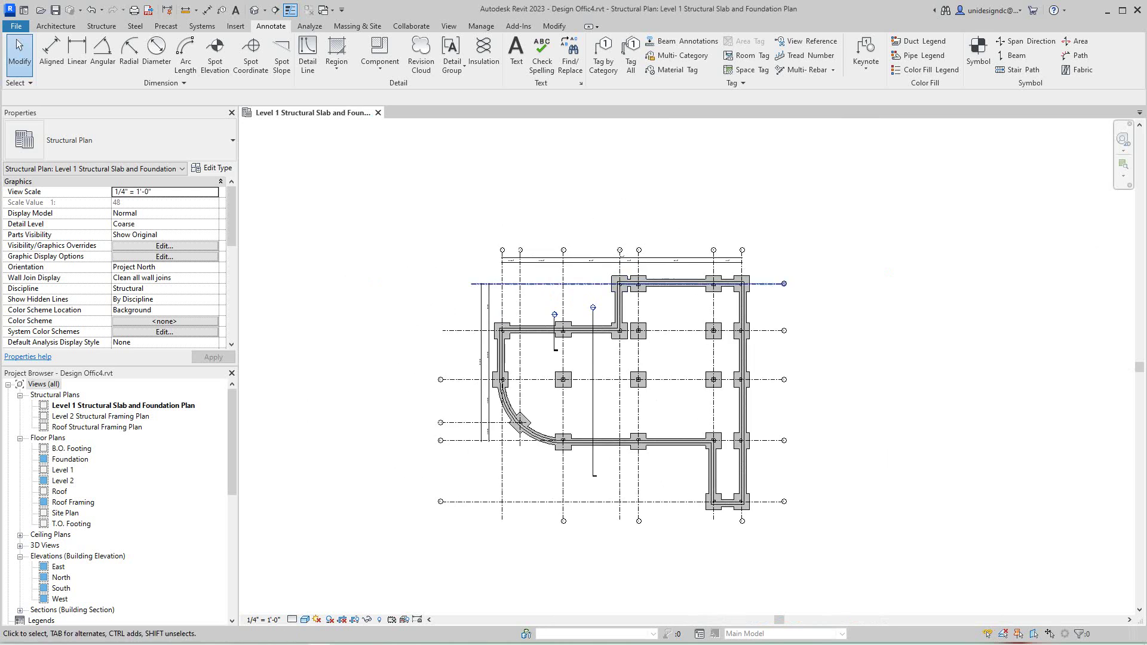
pyautogui.scroll(2, 642, 331)
pyautogui.scroll(2, 643, 329)
pyautogui.scroll(2, 643, 329)
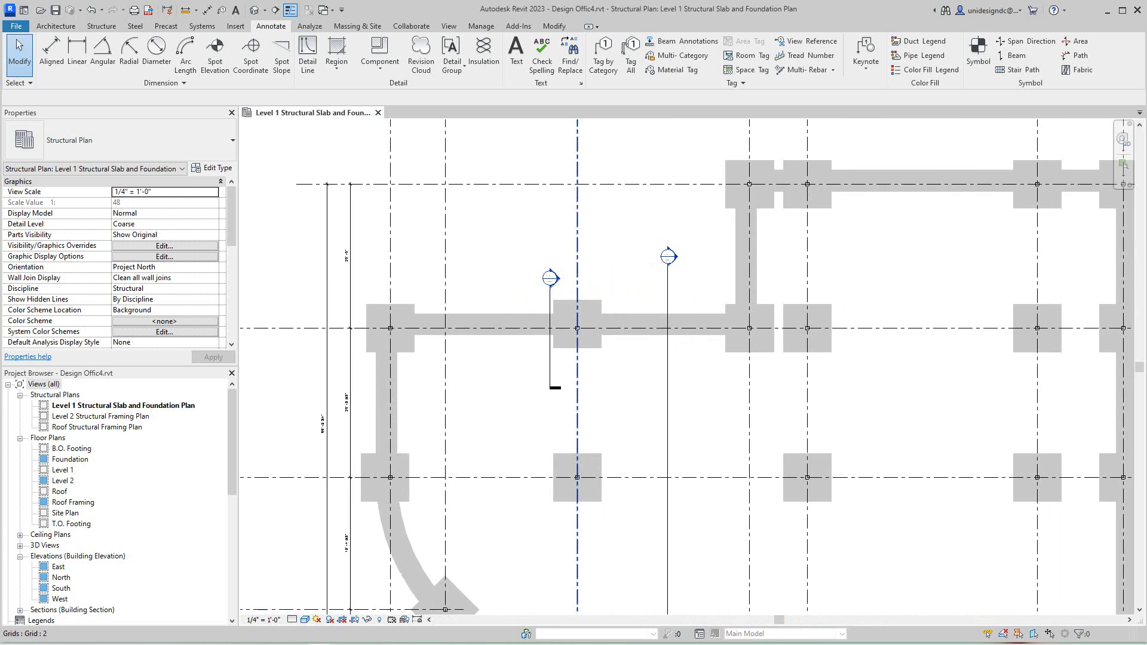
pyautogui.scroll(-1, 643, 328)
pyautogui.scroll(1, 694, 376)
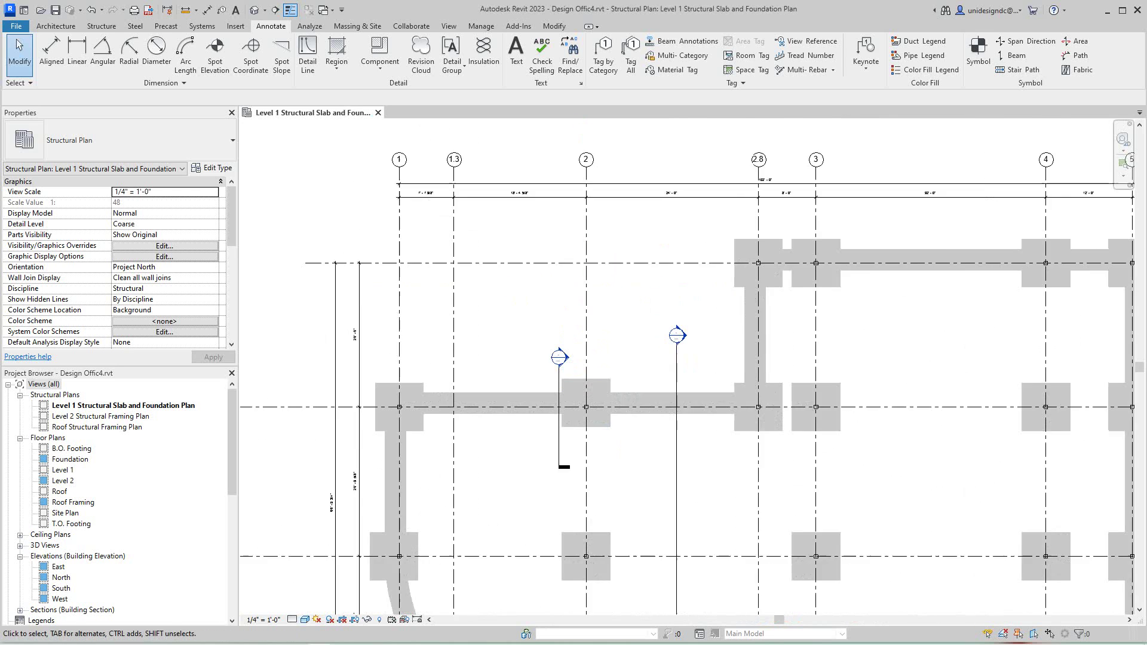
pyautogui.scroll(1, 695, 376)
pyautogui.moveTo(694, 376); pyautogui.dragTo(691, 354, button='middle')
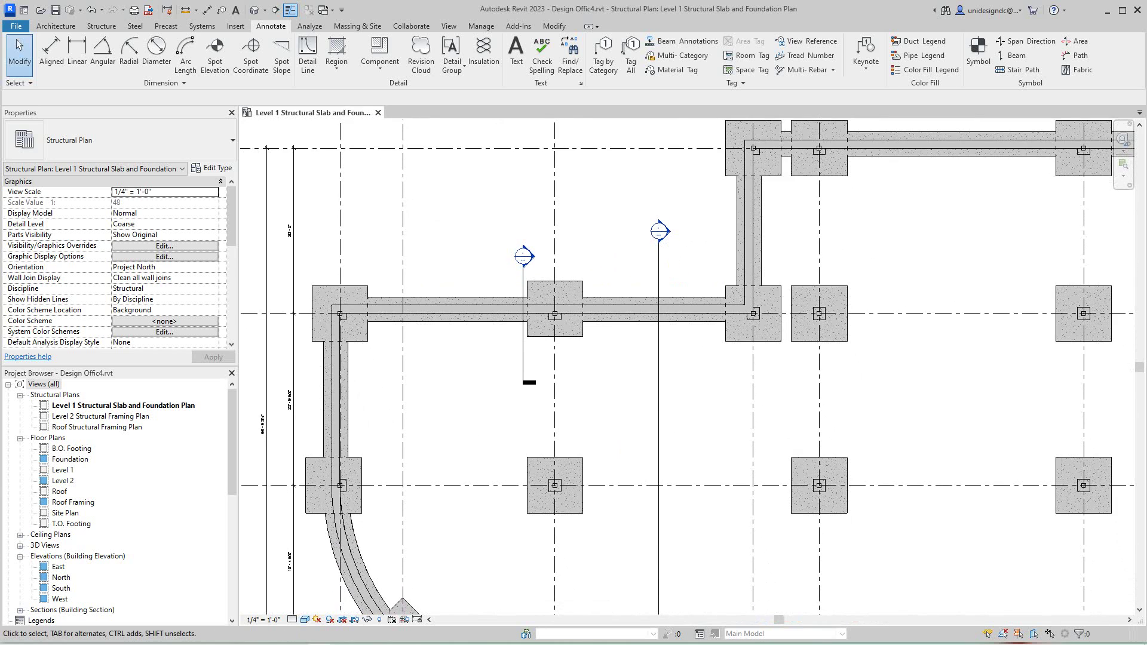
pyautogui.scroll(1, 583, 341)
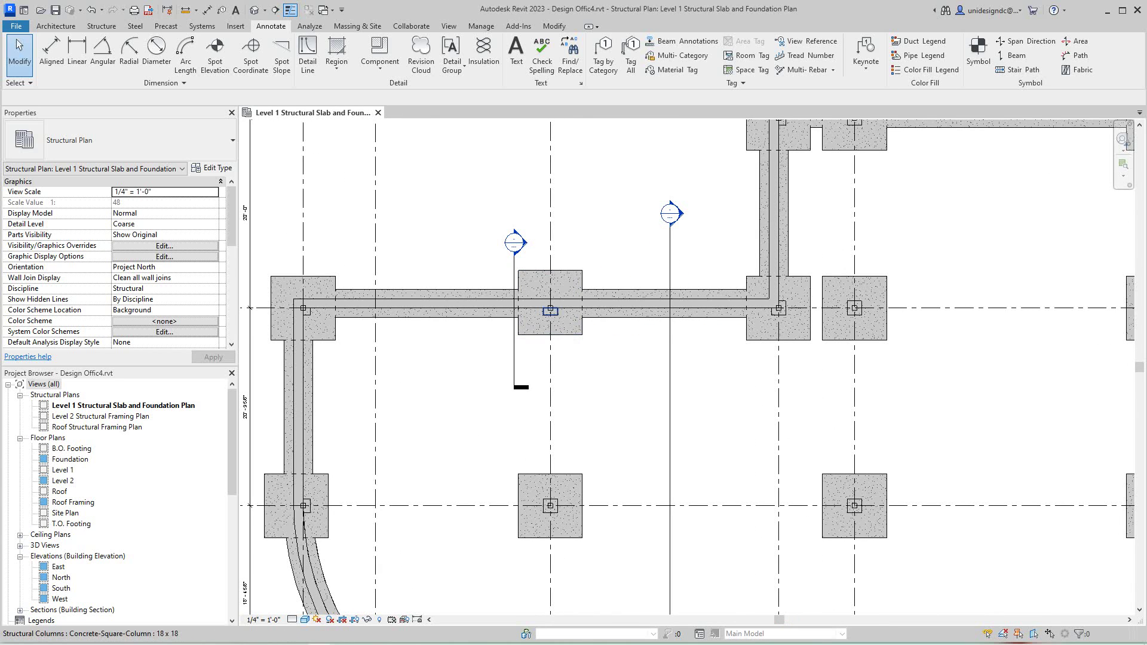
pyautogui.click(514, 323)
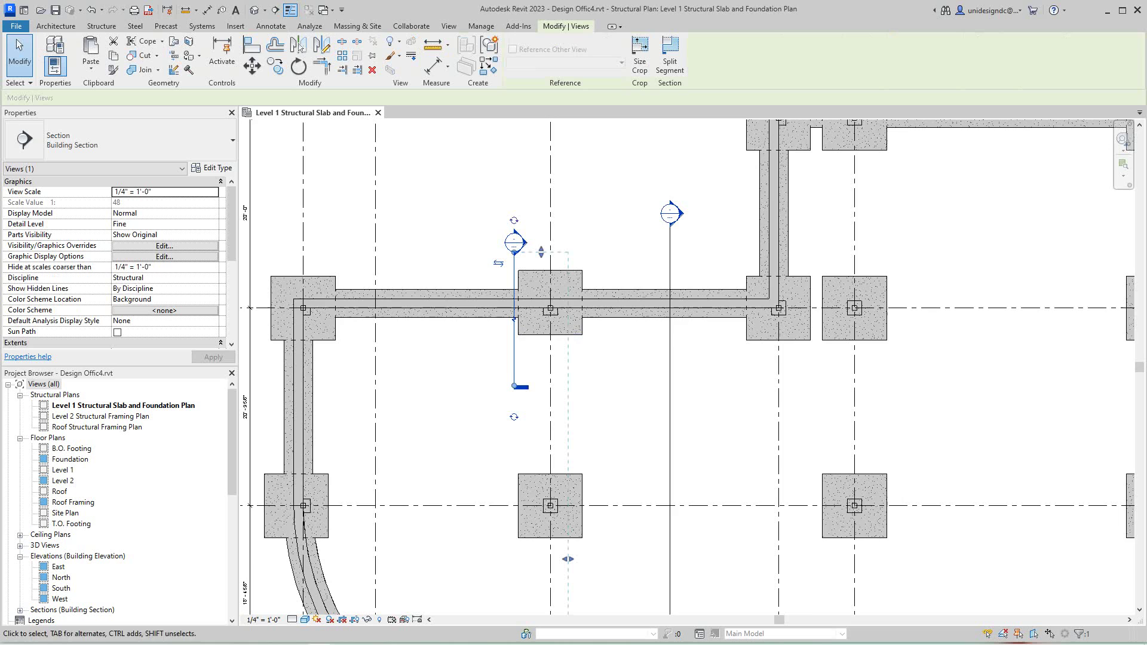
pyautogui.scroll(1, 556, 354)
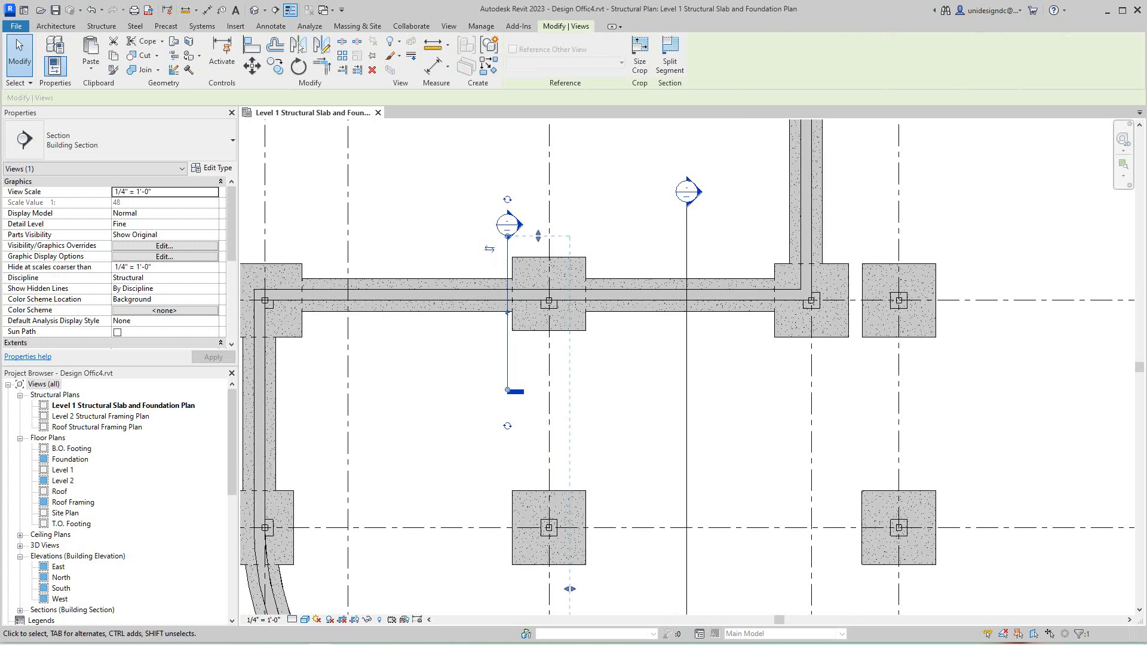
pyautogui.press('Escape')
# Step: Open Section 4 to view the whole building, then return to the Level 1 foundation plan
pyautogui.doubleClick(508, 226)
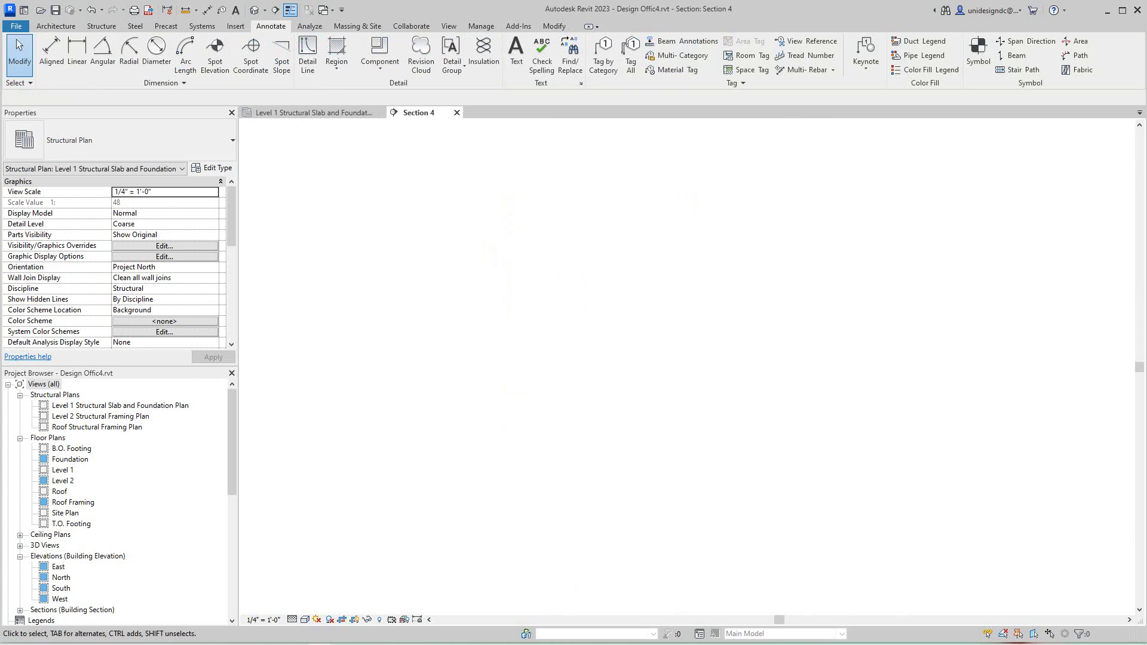
pyautogui.scroll(1, 627, 537)
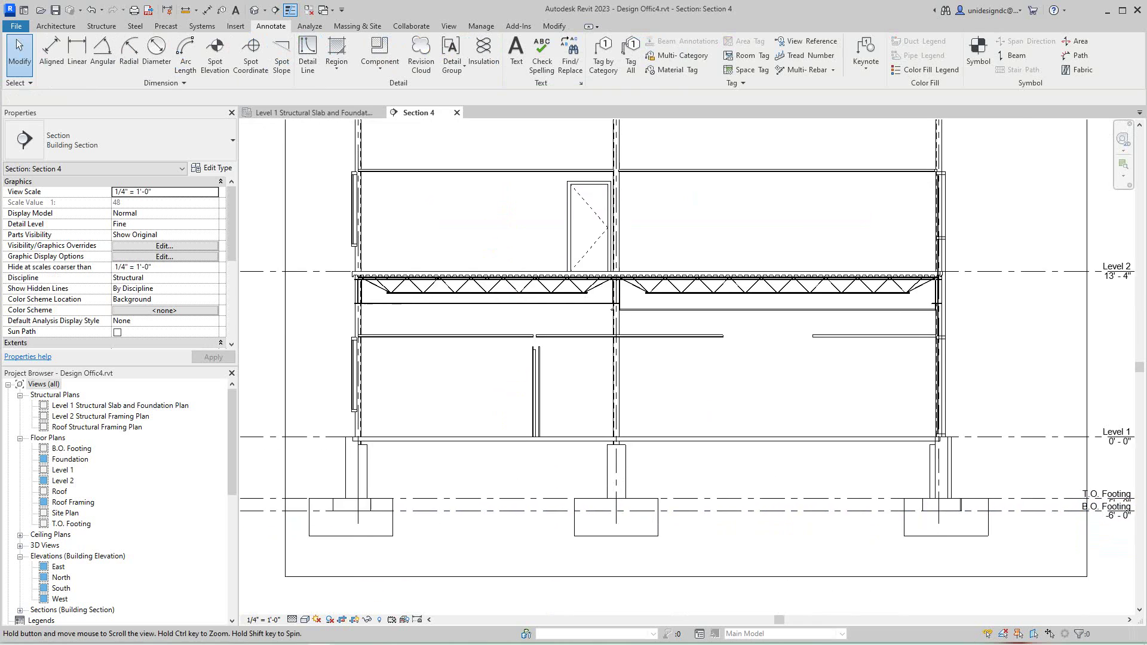
pyautogui.scroll(1, 627, 538)
pyautogui.scroll(1, 627, 538)
pyautogui.scroll(1, 628, 537)
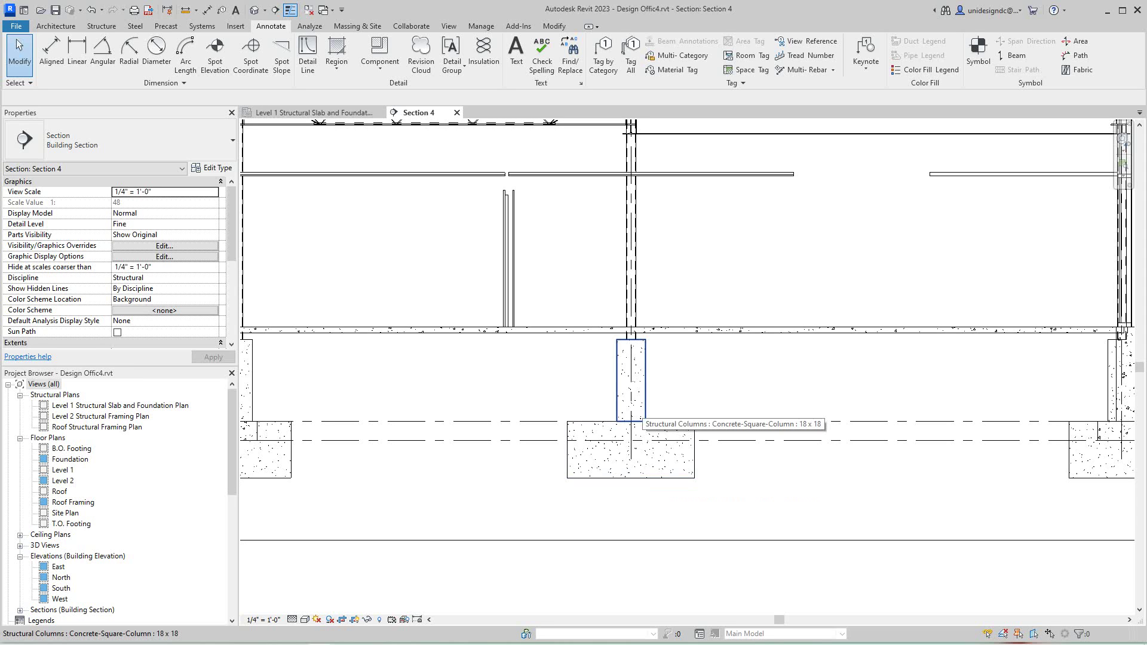
pyautogui.scroll(2, 632, 358)
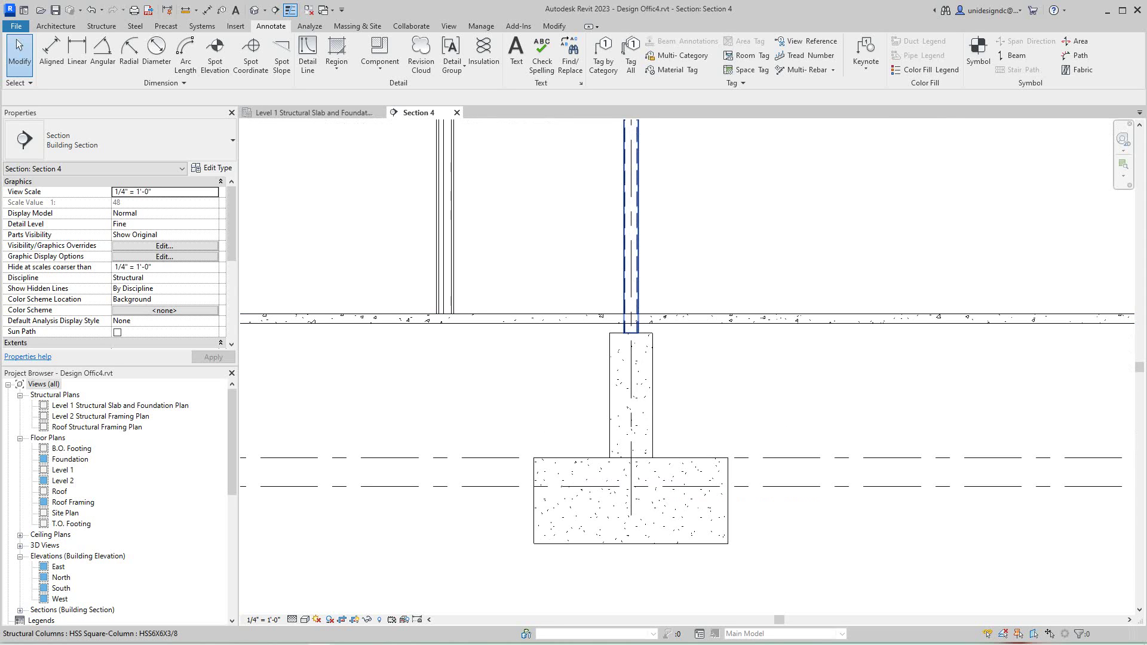
pyautogui.scroll(-4, 630, 358)
pyautogui.moveTo(963, 359); pyautogui.dragTo(934, 444, button='middle')
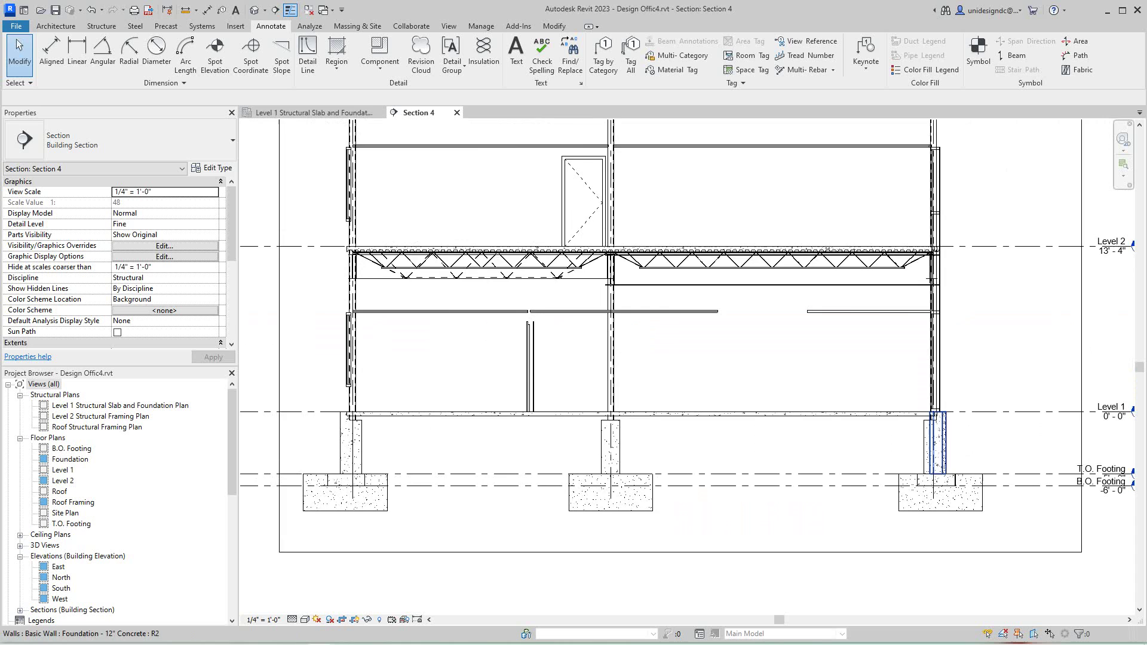
pyautogui.scroll(-1, 762, 466)
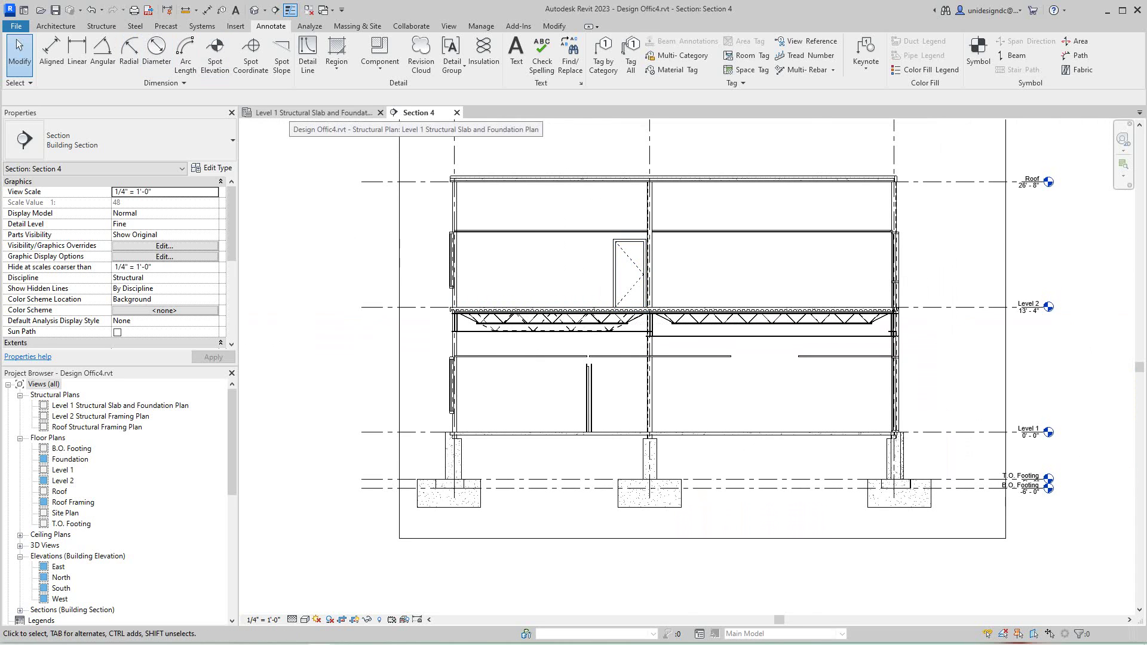
pyautogui.click(305, 113)
pyautogui.scroll(-3, 627, 404)
pyautogui.scroll(-2, 627, 403)
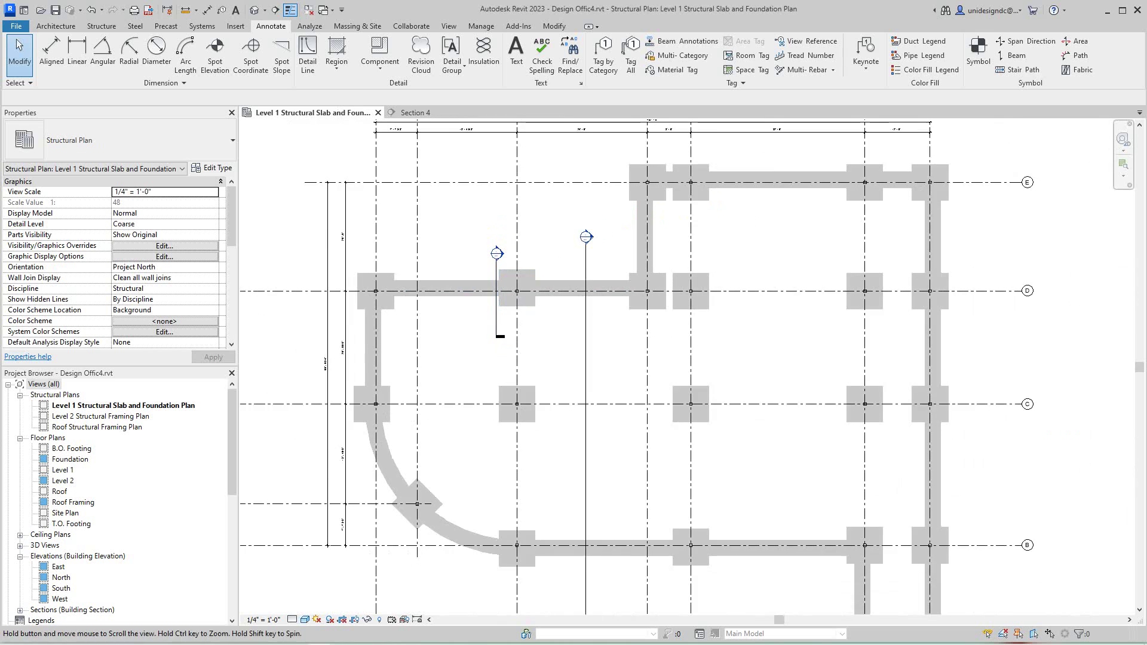
pyautogui.moveTo(674, 403); pyautogui.dragTo(628, 437, button='middle')
pyautogui.moveTo(469, 437); pyautogui.dragTo(469, 436, button='middle')
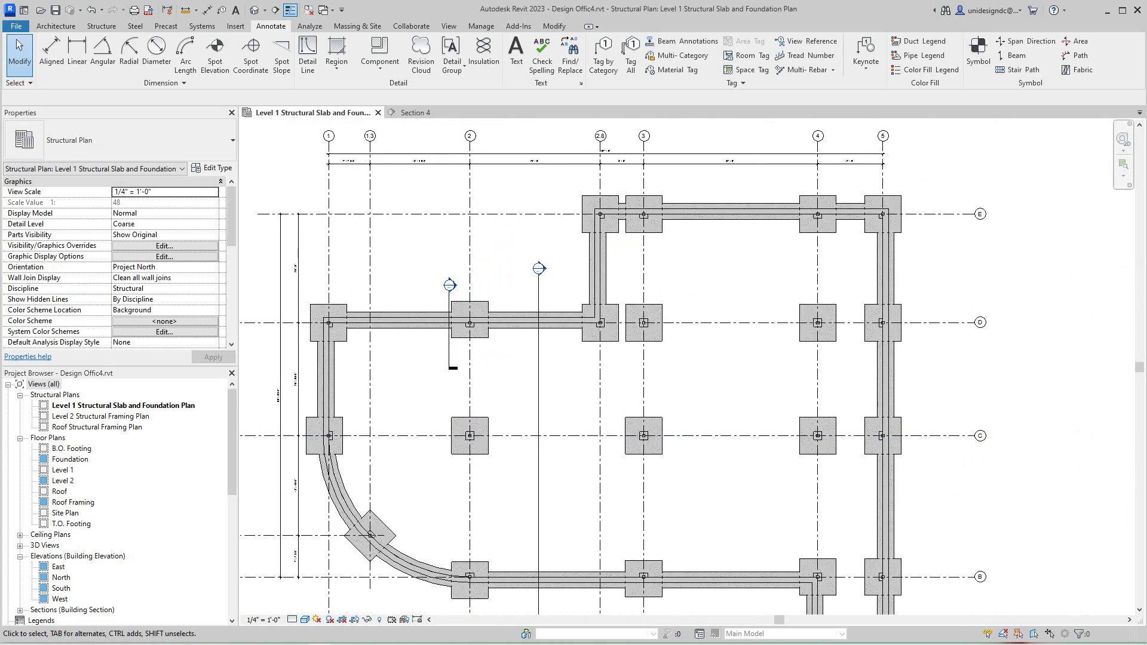
pyautogui.scroll(-1, 537, 358)
pyautogui.scroll(-1, 538, 358)
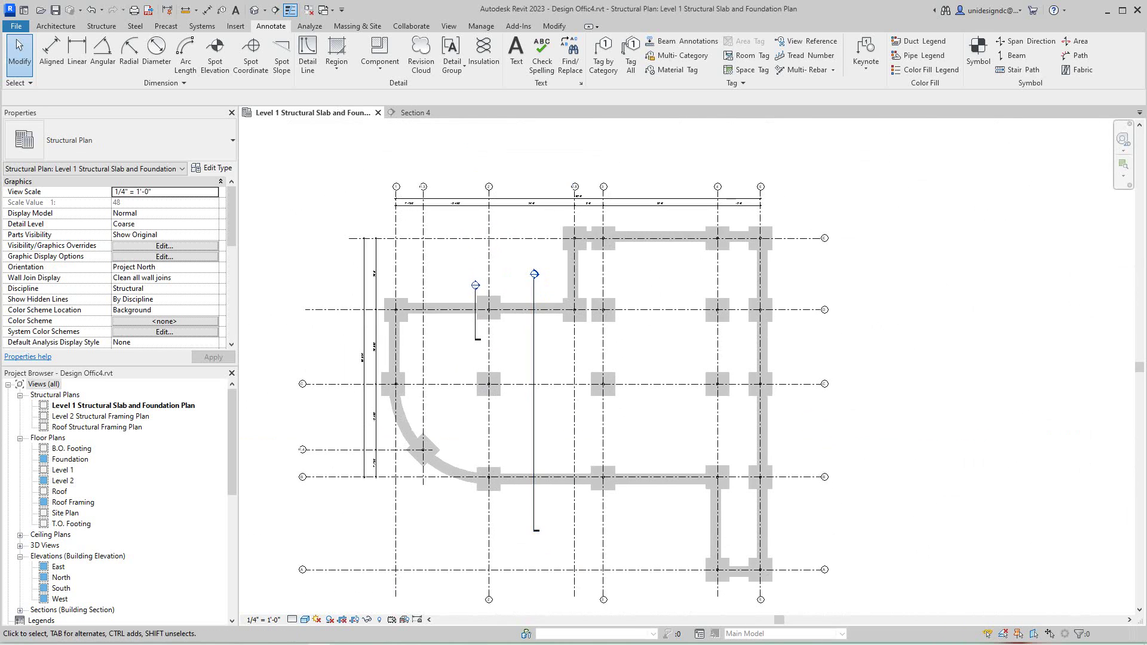
# Step: Open and inspect Section 5, then return to the Level 1 foundation plan
pyautogui.doubleClick(534, 273)
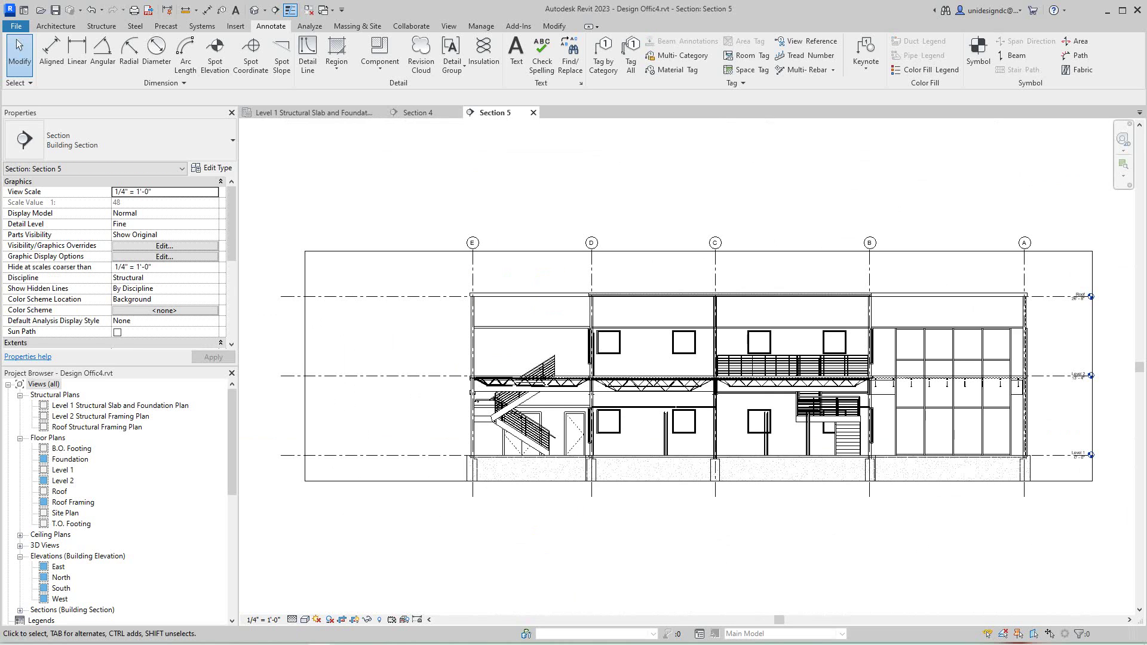
pyautogui.scroll(2, 774, 464)
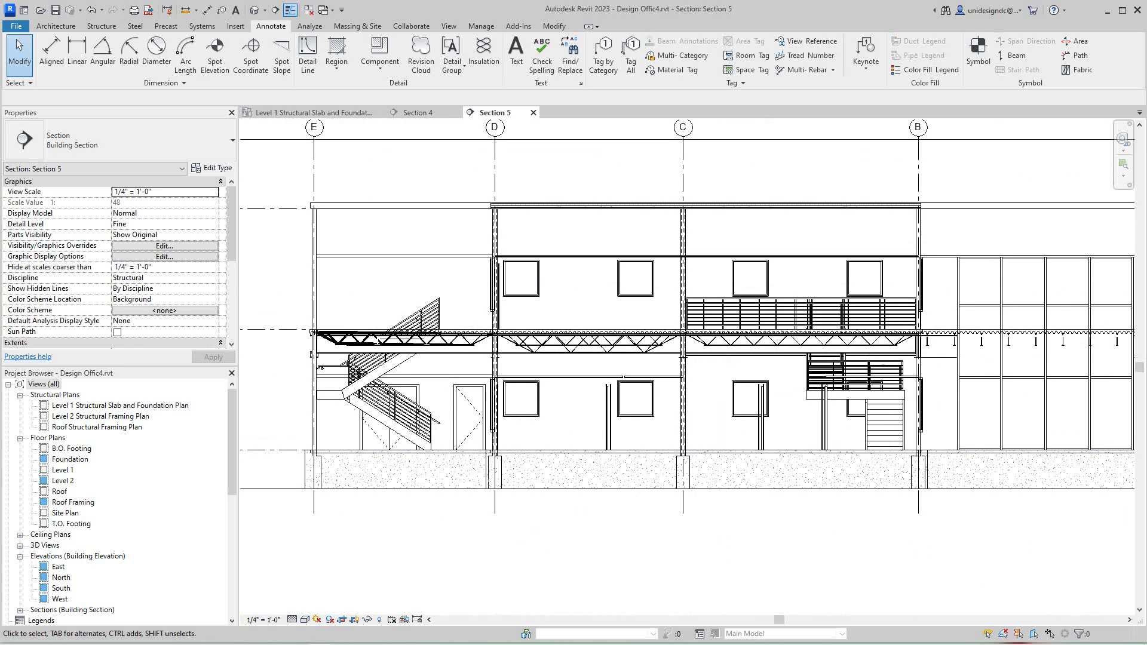
pyautogui.scroll(1, 581, 346)
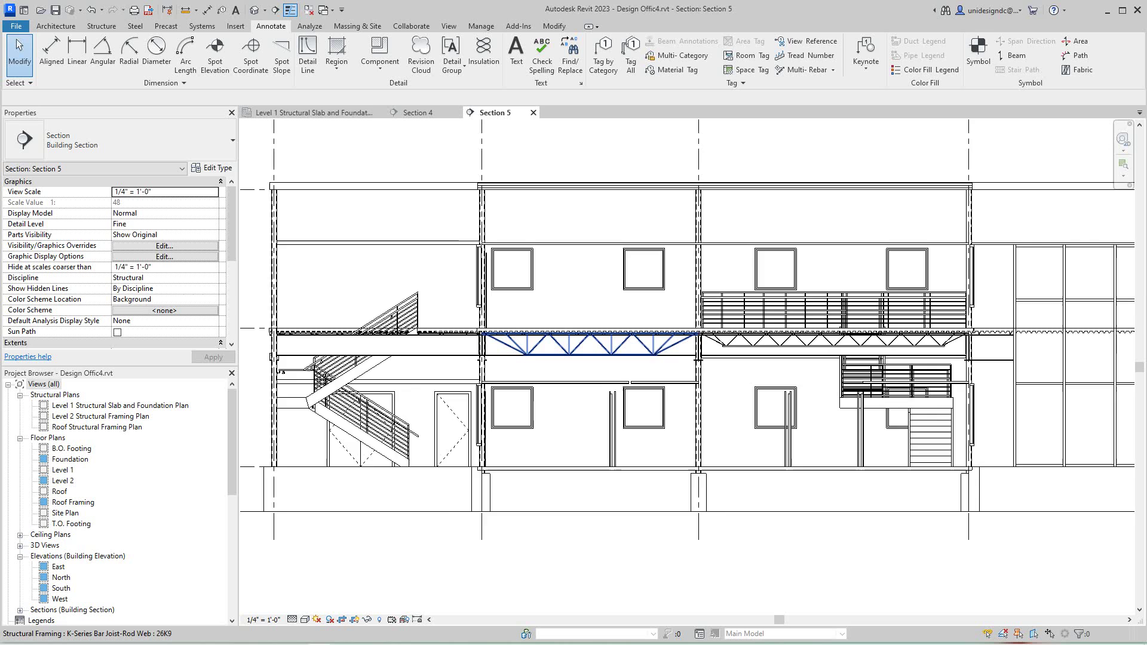
pyautogui.scroll(1, 581, 346)
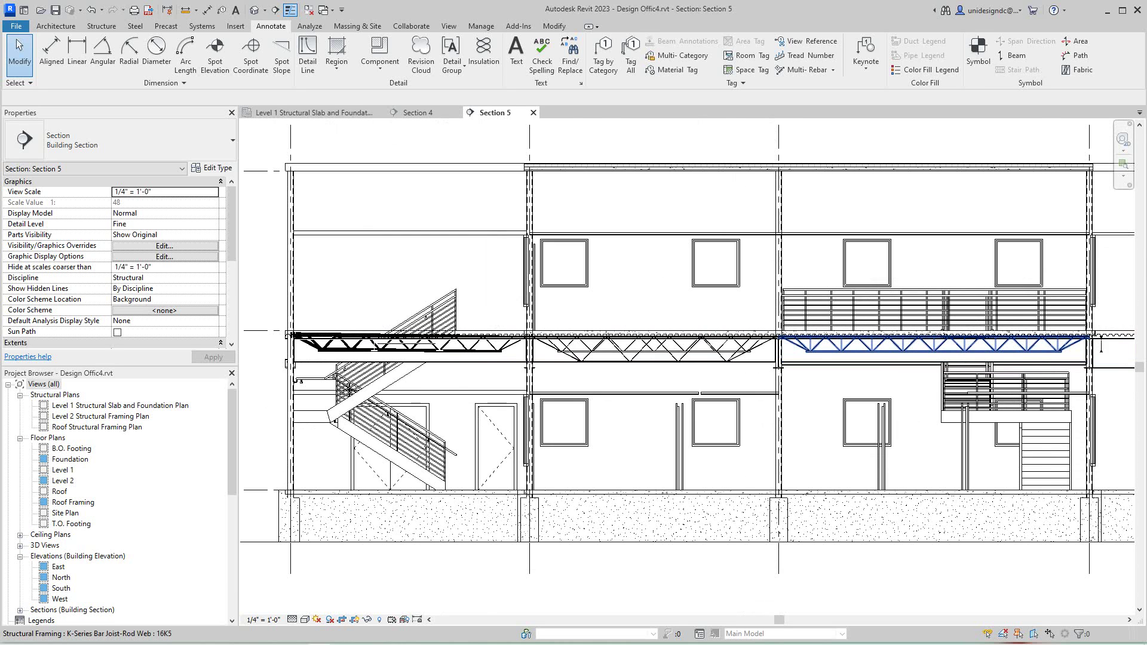
pyautogui.scroll(-1, 332, 410)
pyautogui.scroll(-1, 331, 409)
pyautogui.scroll(-1, 332, 410)
pyautogui.scroll(-1, 332, 409)
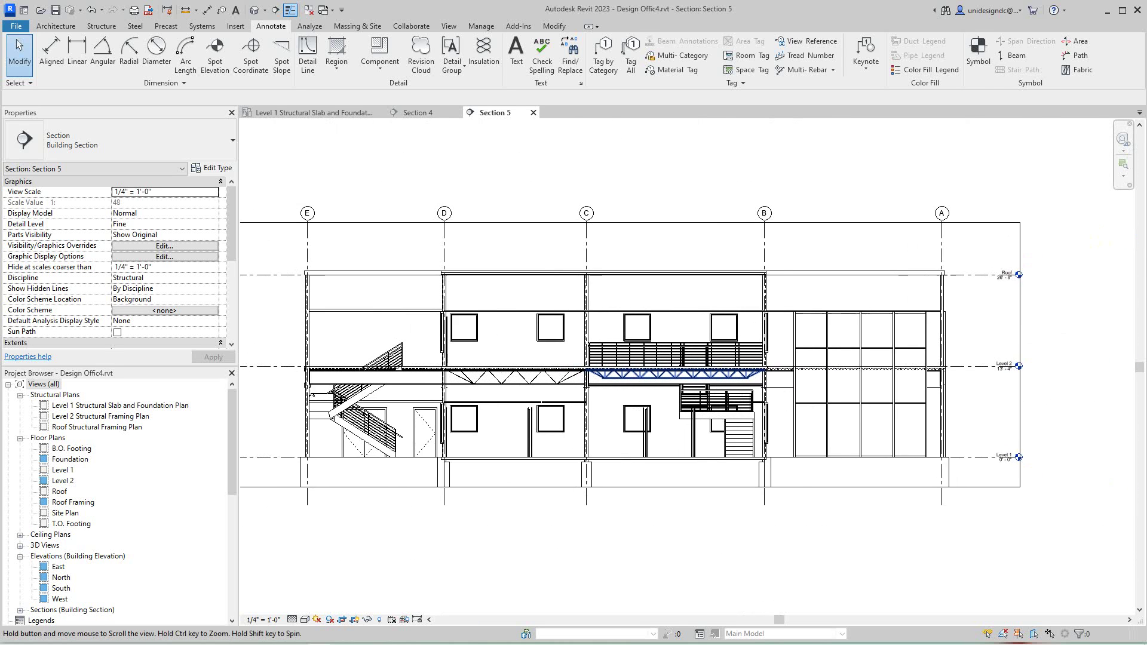
pyautogui.moveTo(551, 328); pyautogui.dragTo(583, 328, button='middle')
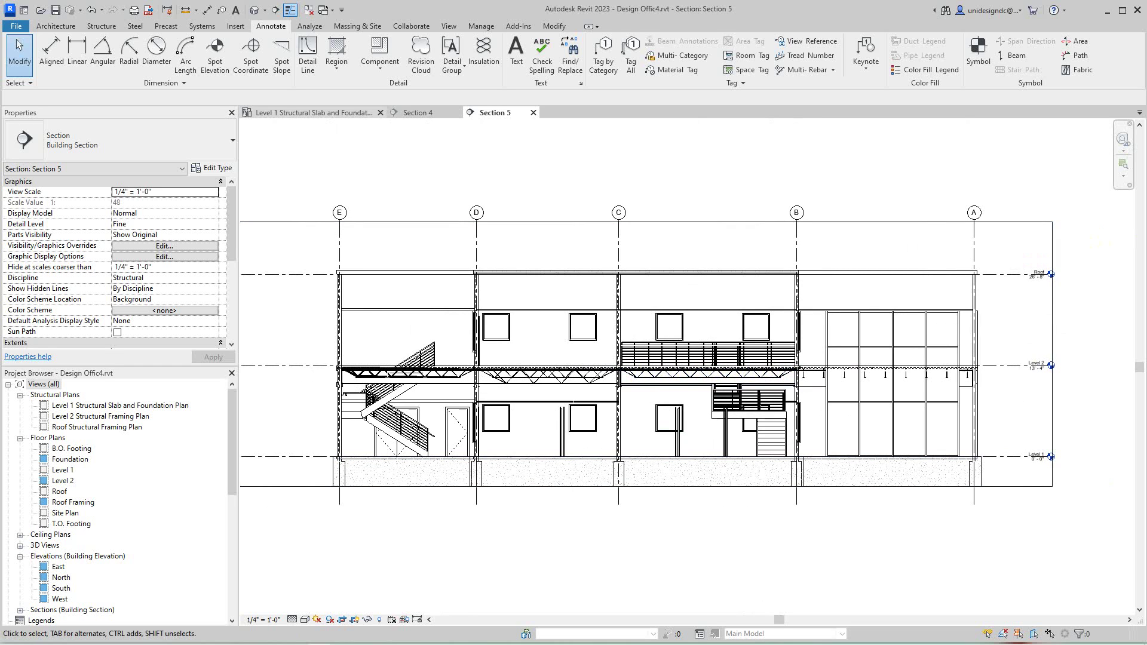
pyautogui.click(314, 112)
pyautogui.moveTo(534, 396); pyautogui.dragTo(542, 403, button='middle')
pyautogui.scroll(1, 538, 367)
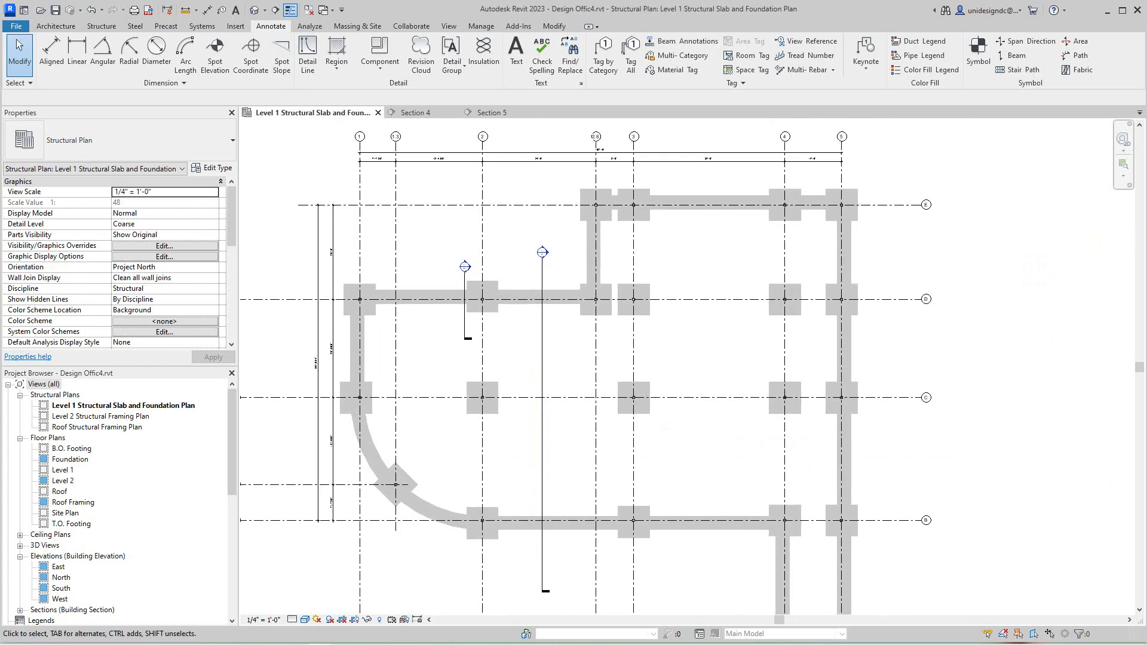
pyautogui.scroll(1, 539, 367)
pyautogui.scroll(1, 538, 367)
pyautogui.scroll(1, 539, 367)
pyautogui.scroll(-2, 562, 387)
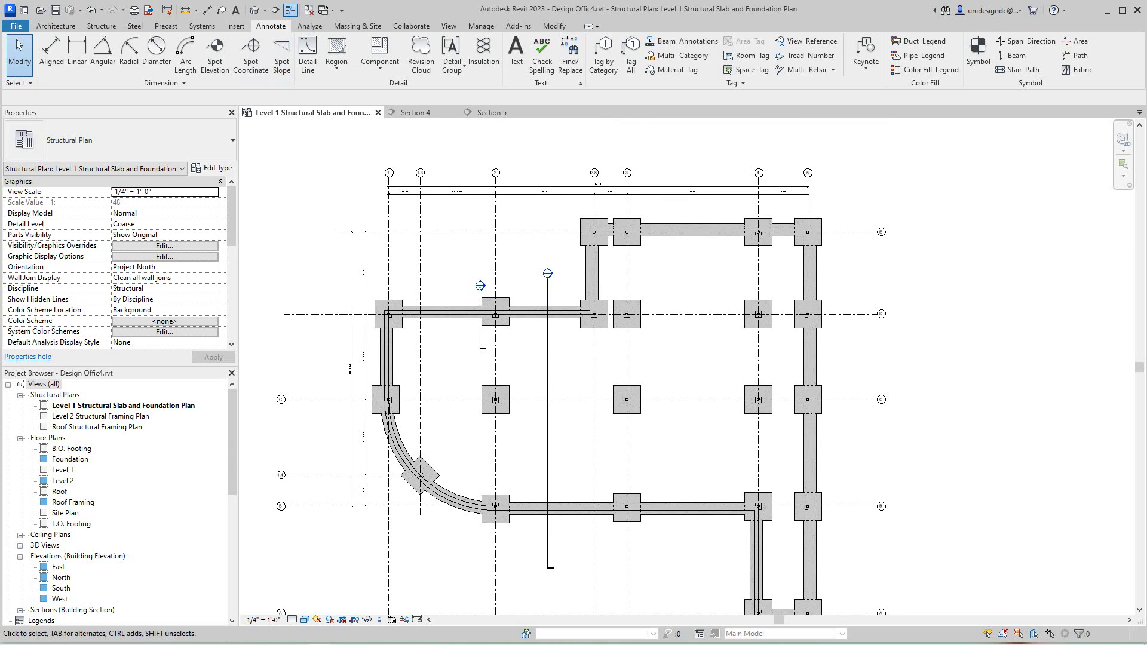
pyautogui.click(255, 11)
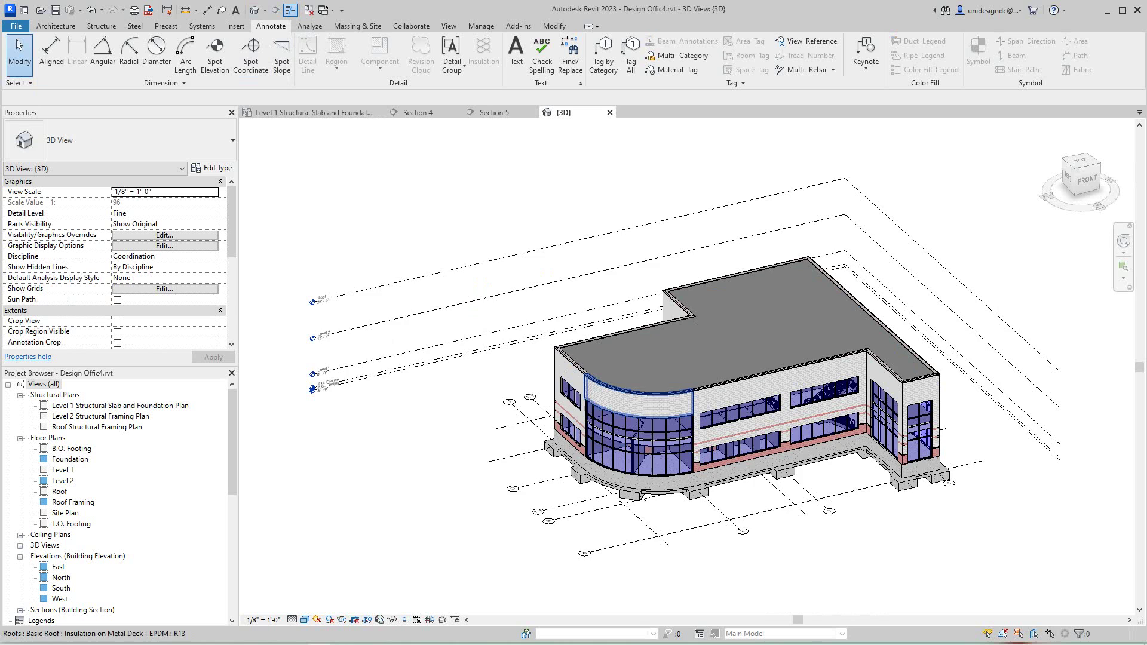
pyautogui.scroll(-1, 555, 486)
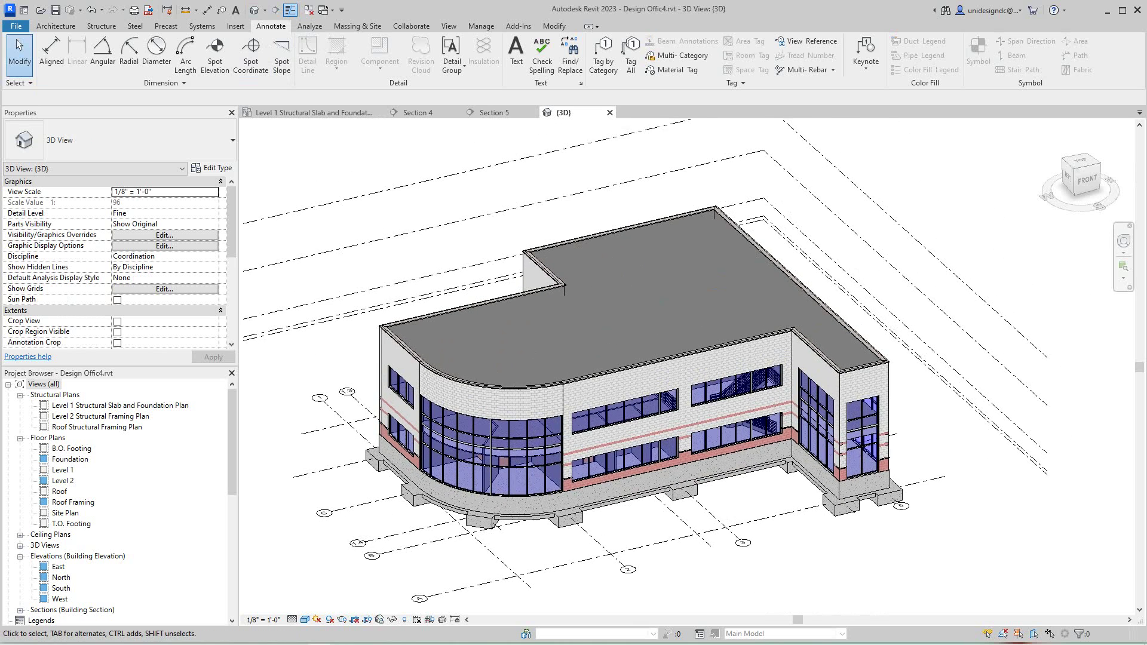
pyautogui.scroll(-1, 554, 486)
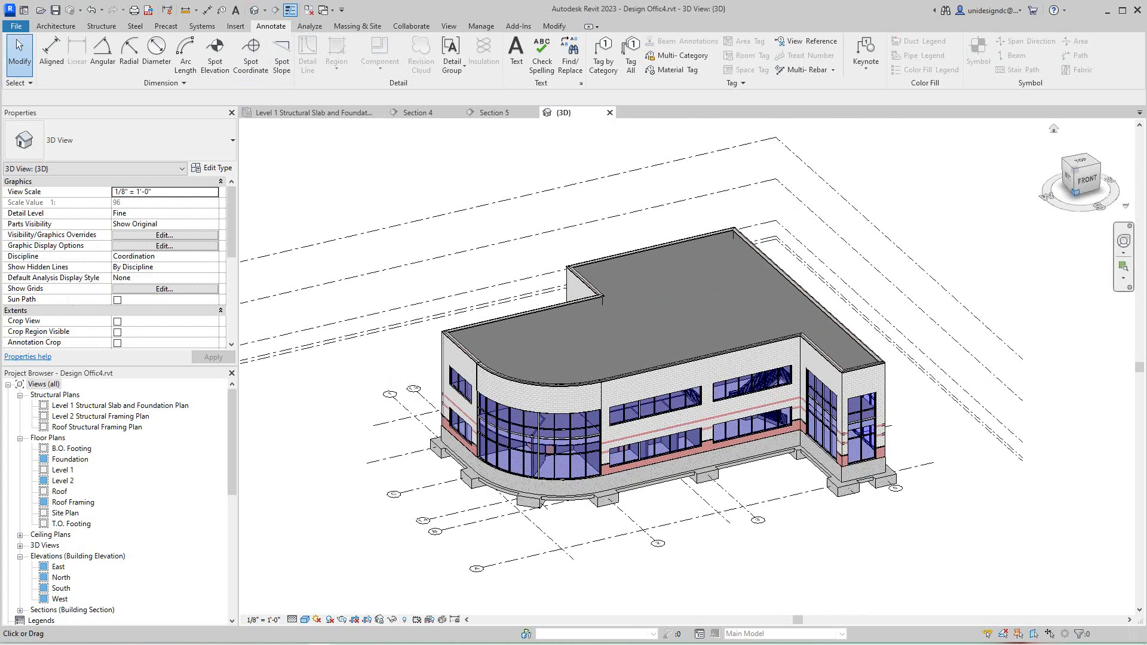
pyautogui.moveTo(594, 296)
pyautogui.keyDown('shift'); pyautogui.mouseDown(button='middle')
pyautogui.moveTo(595, 354)
pyautogui.moveTo(594, 314)
pyautogui.mouseUp(button='middle'); pyautogui.keyUp('shift')
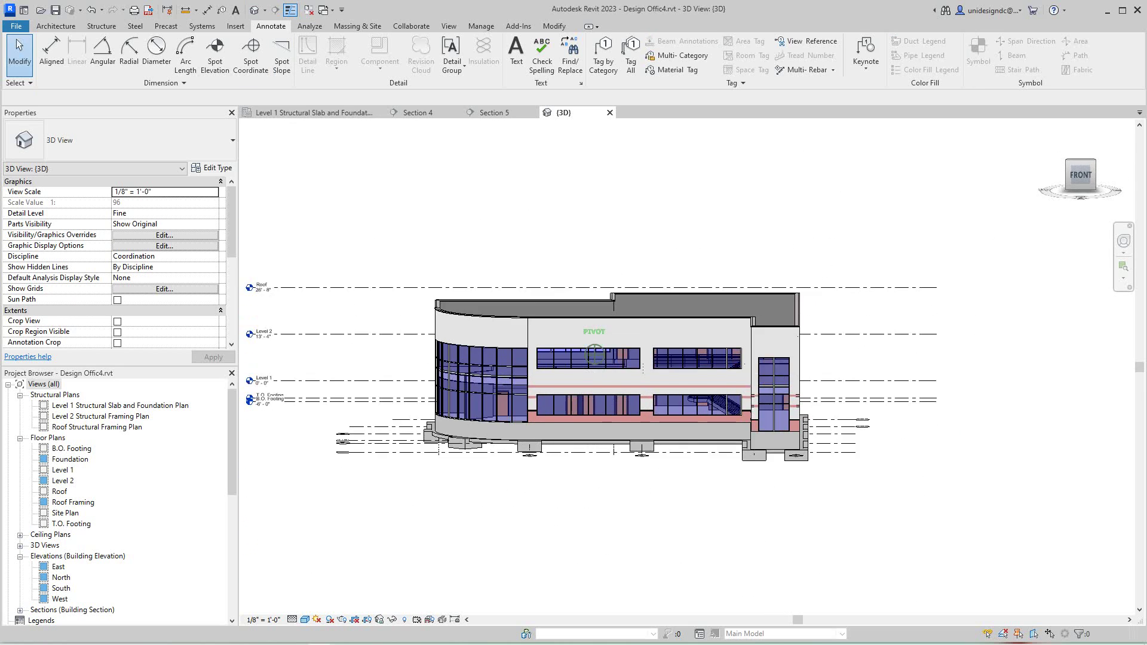
pyautogui.keyDown('shift'); pyautogui.moveTo(594, 355); pyautogui.dragTo(627, 403, button='middle'); pyautogui.keyUp('shift')
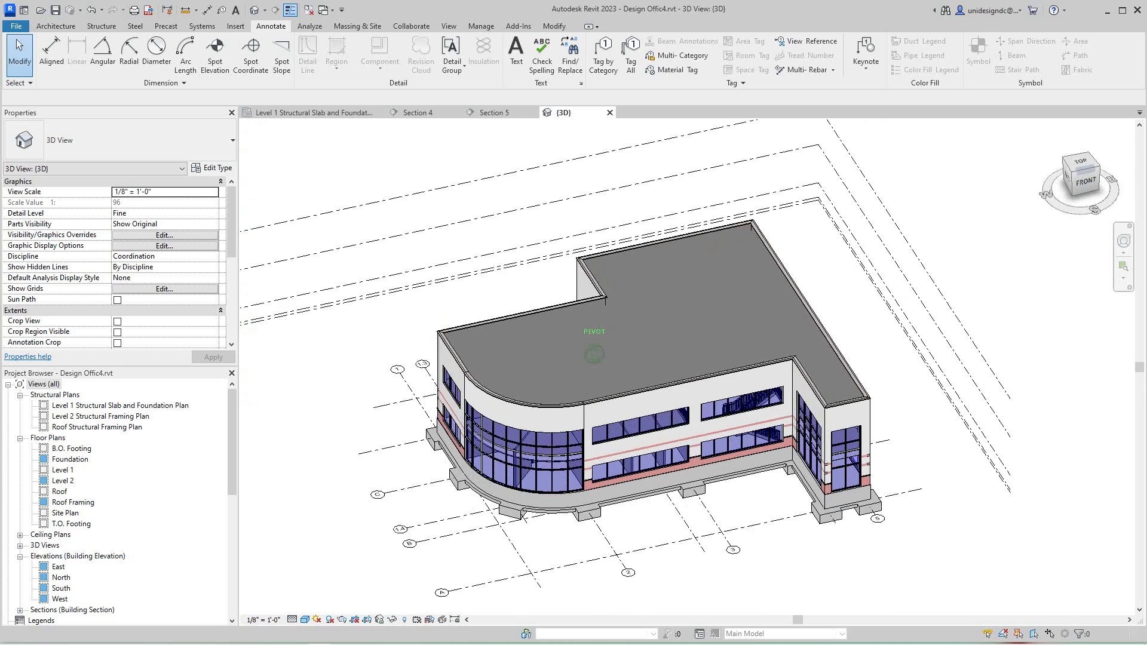
pyautogui.click(1053, 128)
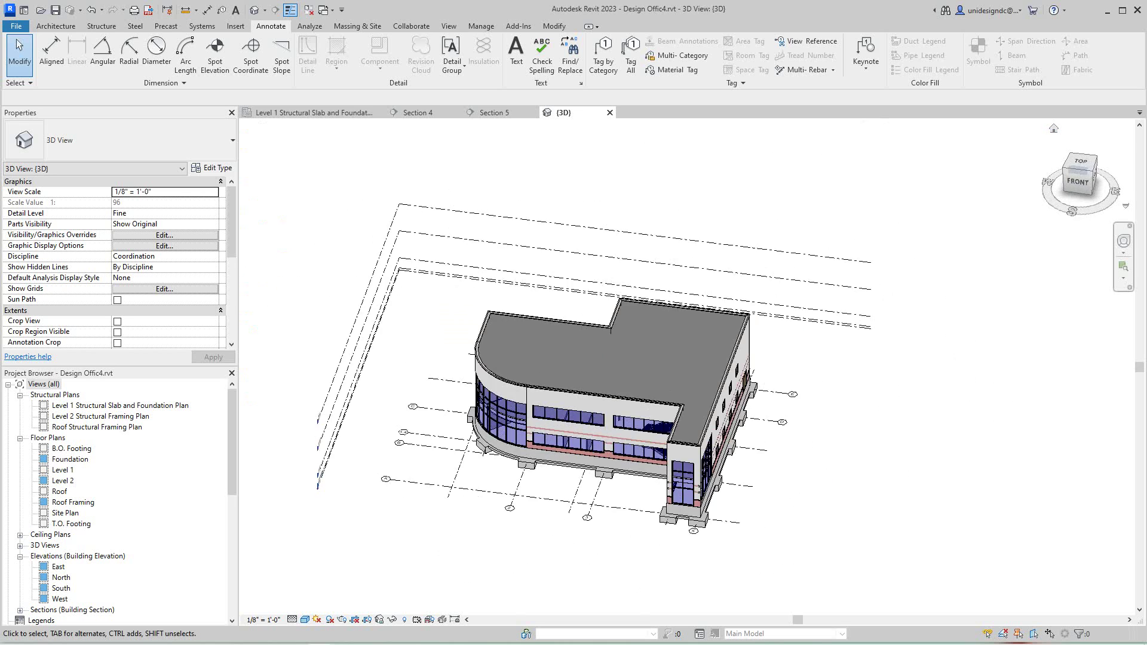
pyautogui.scroll(2, 504, 445)
pyautogui.scroll(1, 504, 444)
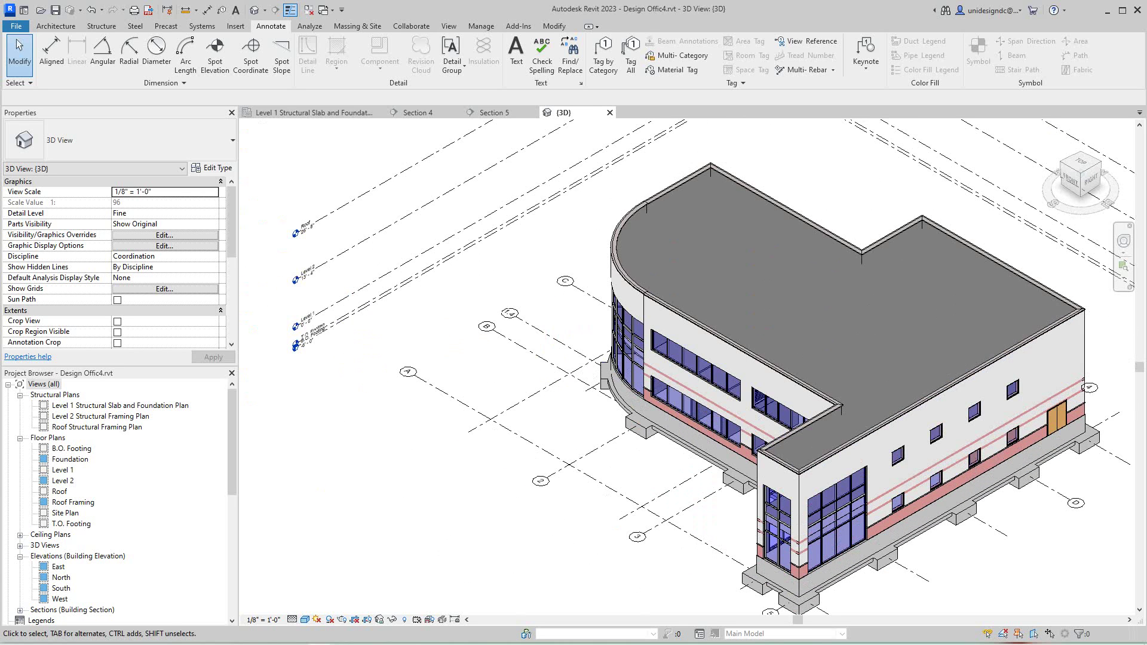
pyautogui.scroll(1, 505, 444)
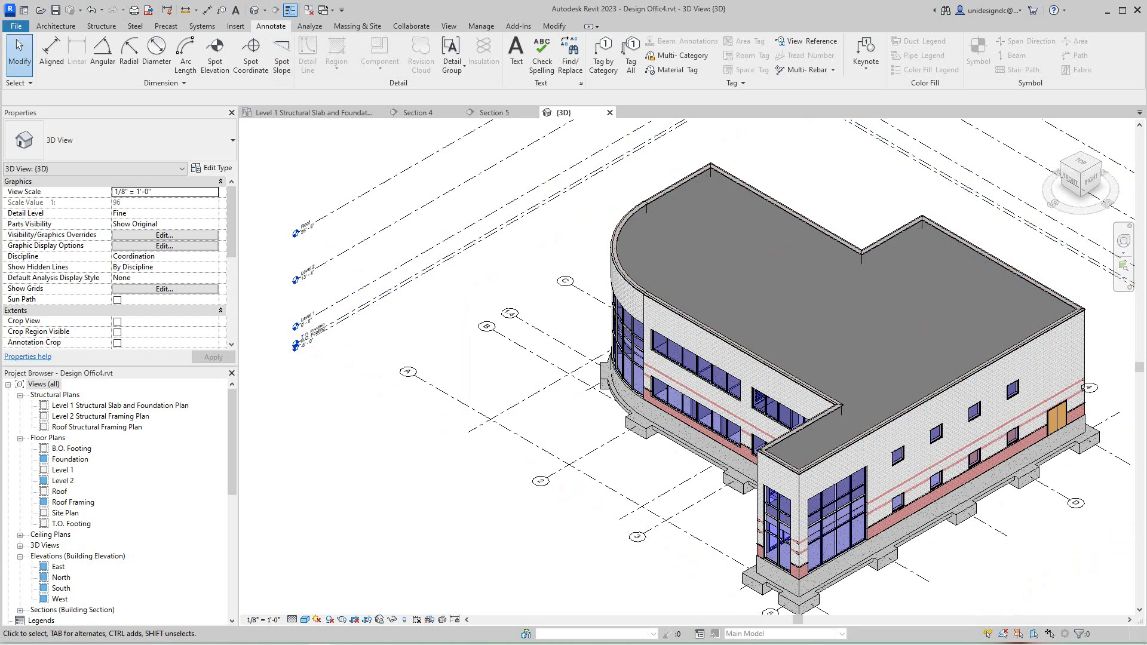
pyautogui.scroll(-1, 121, 502)
pyautogui.scroll(-1, 121, 502)
pyautogui.scroll(-2, 121, 501)
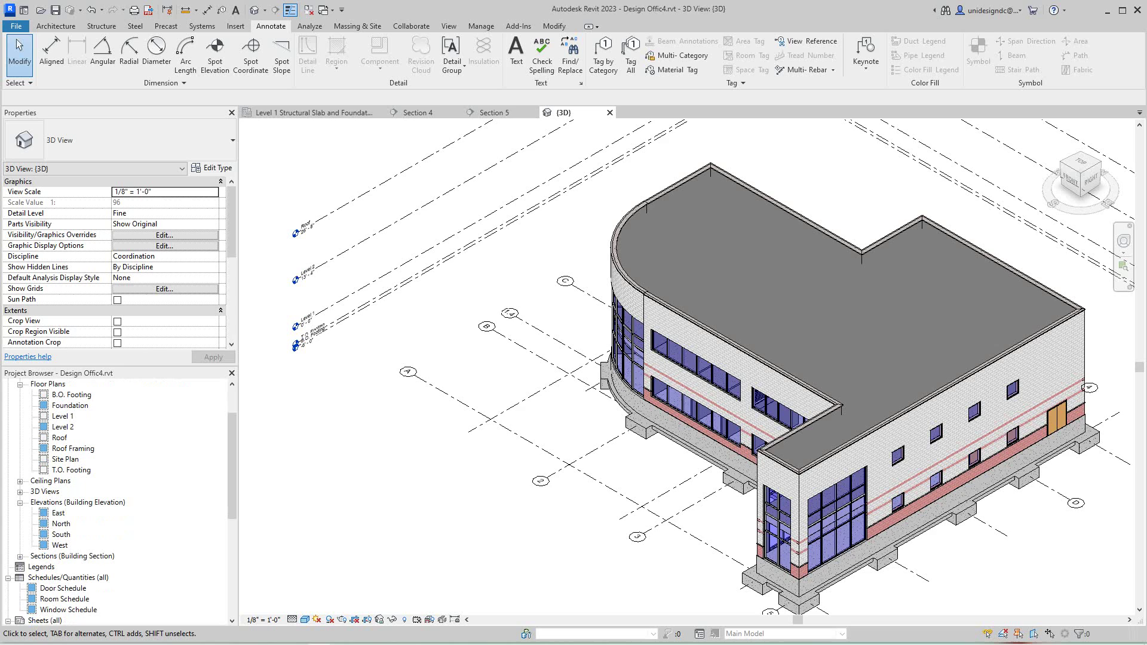
# Step: Duplicate the default 3D view from the Project Browser's 3D Views list
pyautogui.click(19, 491)
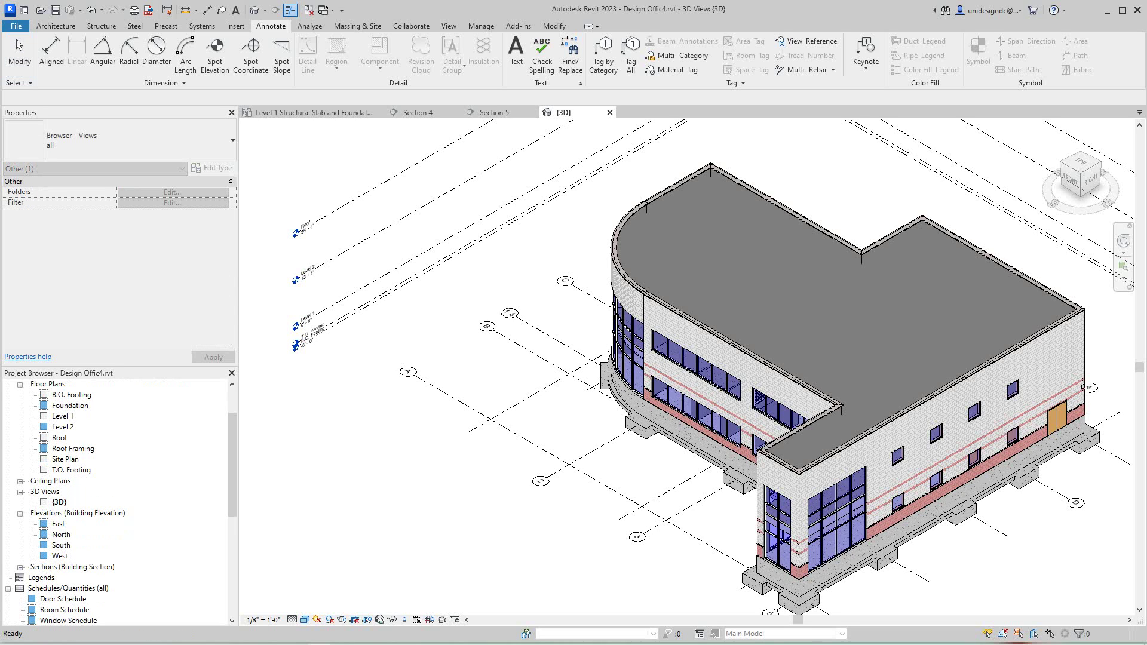
pyautogui.rightClick(58, 501)
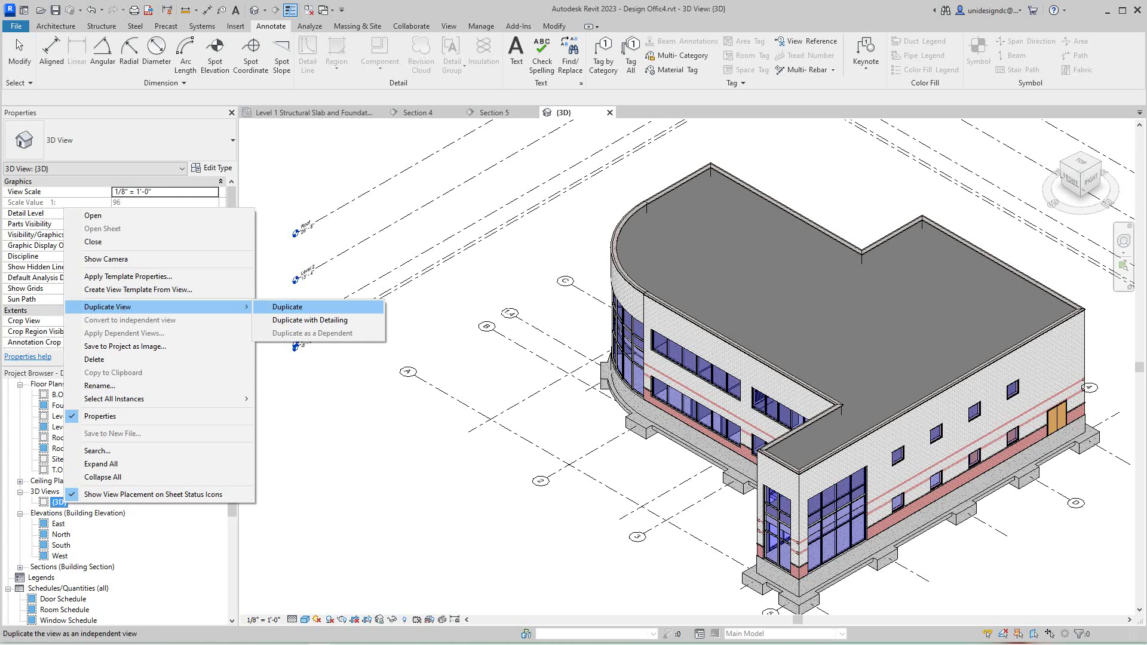
pyautogui.click(287, 306)
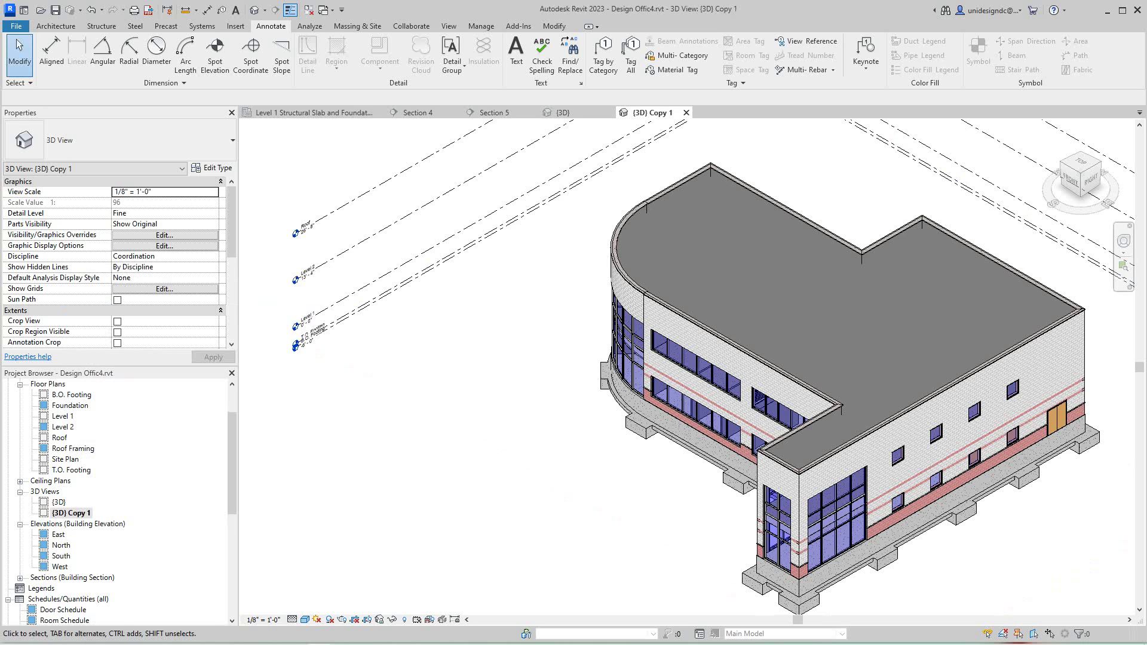
pyautogui.scroll(-1, 261, 507)
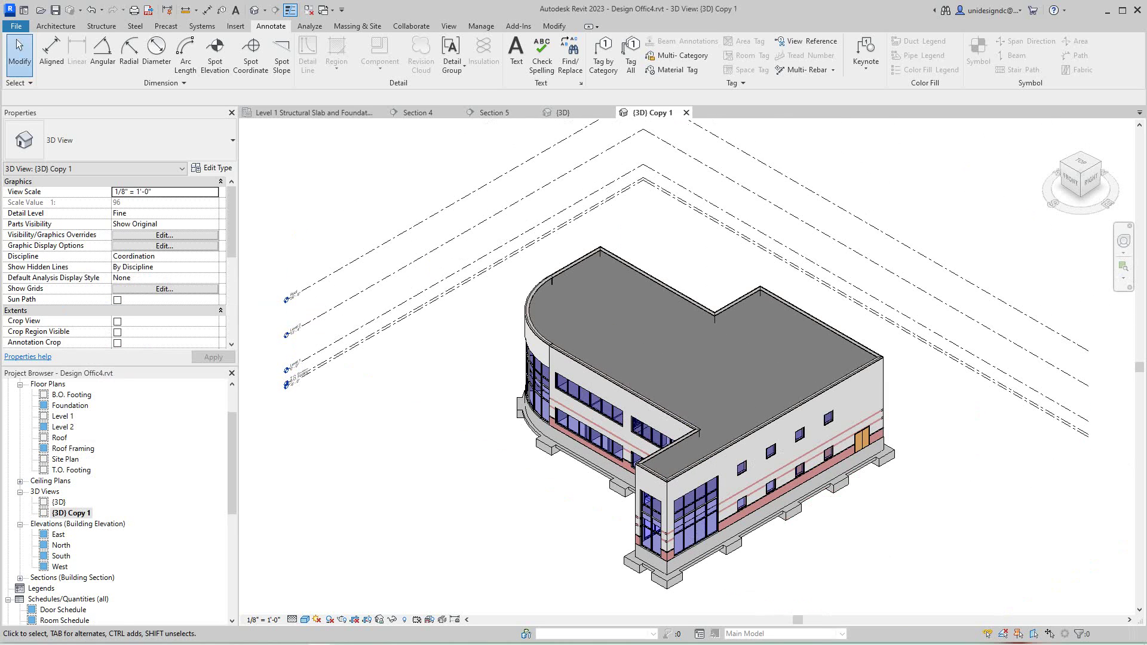
# Step: Rename the copied view '(3D) Copy 1' to 'Structural 3D View'
pyautogui.rightClick(72, 513)
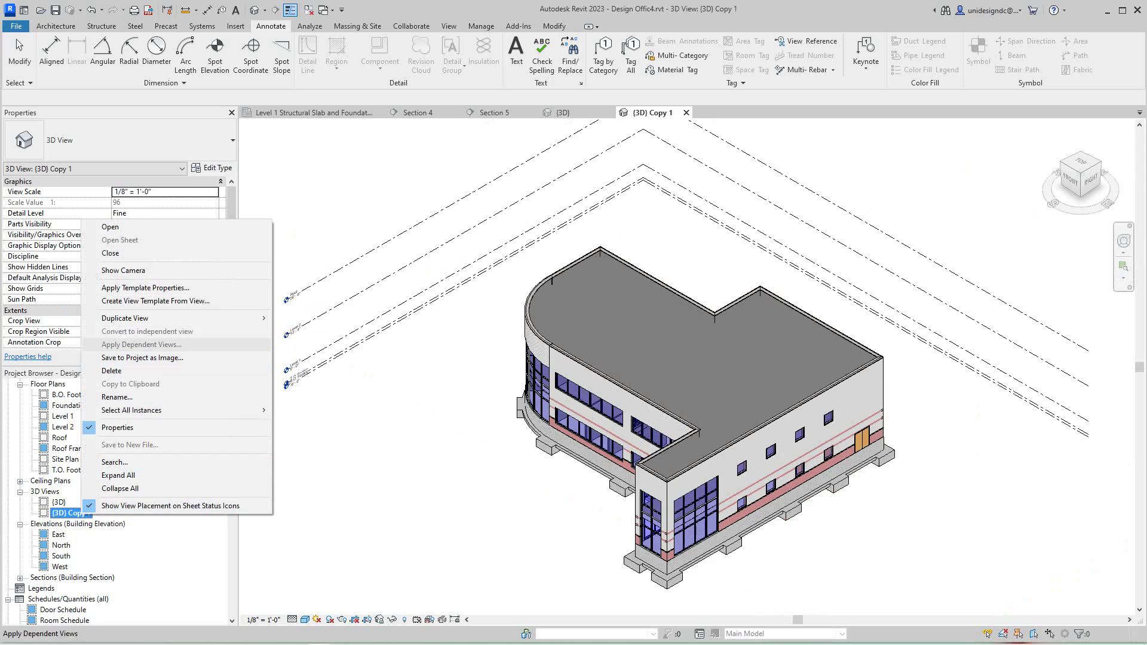
pyautogui.click(117, 397)
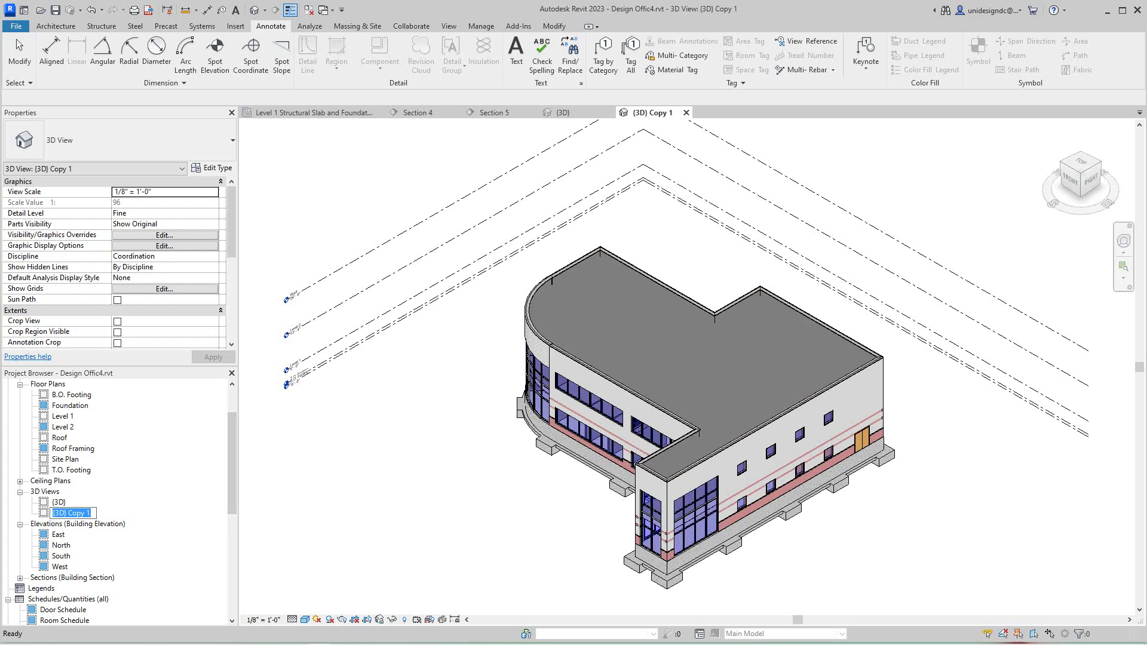
pyautogui.write('str')
pyautogui.write('uctu')
pyautogui.write('ral')
pyautogui.press('BackSpace')
pyautogui.press('BackSpace')
pyautogui.press('BackSpace')
pyautogui.press('BackSpace')
pyautogui.press('BackSpace')
pyautogui.press('BackSpace')
pyautogui.press('BackSpace')
pyautogui.press('BackSpace')
pyautogui.press('BackSpace')
pyautogui.press('BackSpace')
pyautogui.write('Struct')
pyautogui.write('ural ')
pyautogui.write('3')
pyautogui.write('D Vi')
pyautogui.write('ew')
pyautogui.press('Return')
pyautogui.scroll(-2, 265, 488)
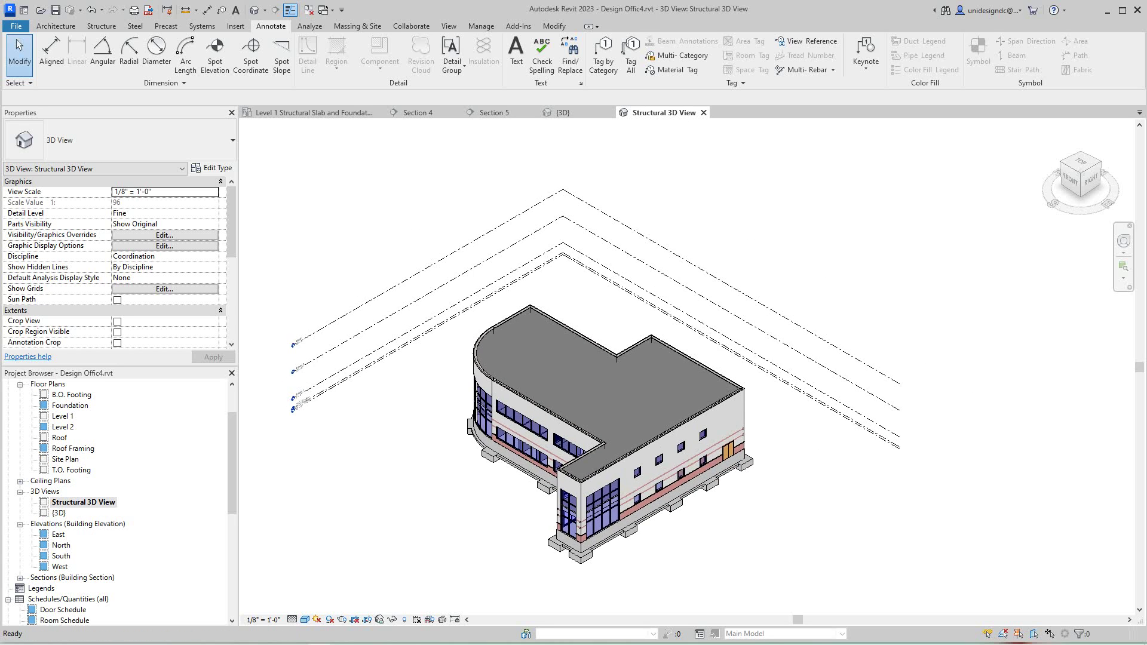
pyautogui.scroll(3, 242, 407)
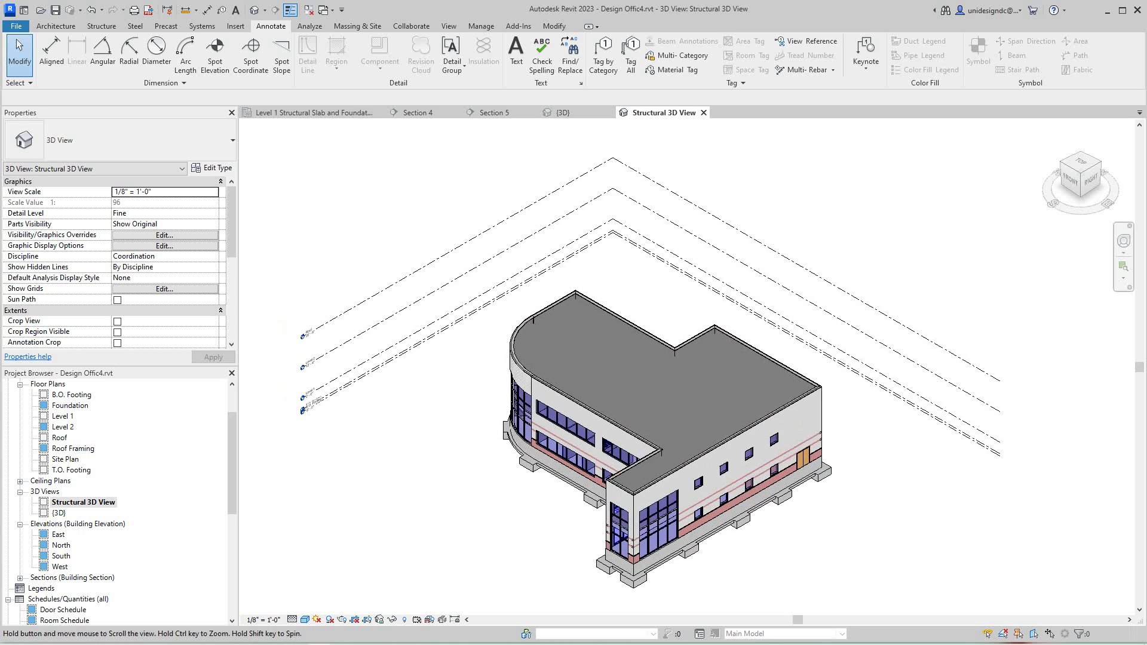
# Step: Nudge the building, open Visibility/Graphics with VG, cancel, then reopen it
pyautogui.moveTo(241, 408); pyautogui.dragTo(253, 431, button='middle')
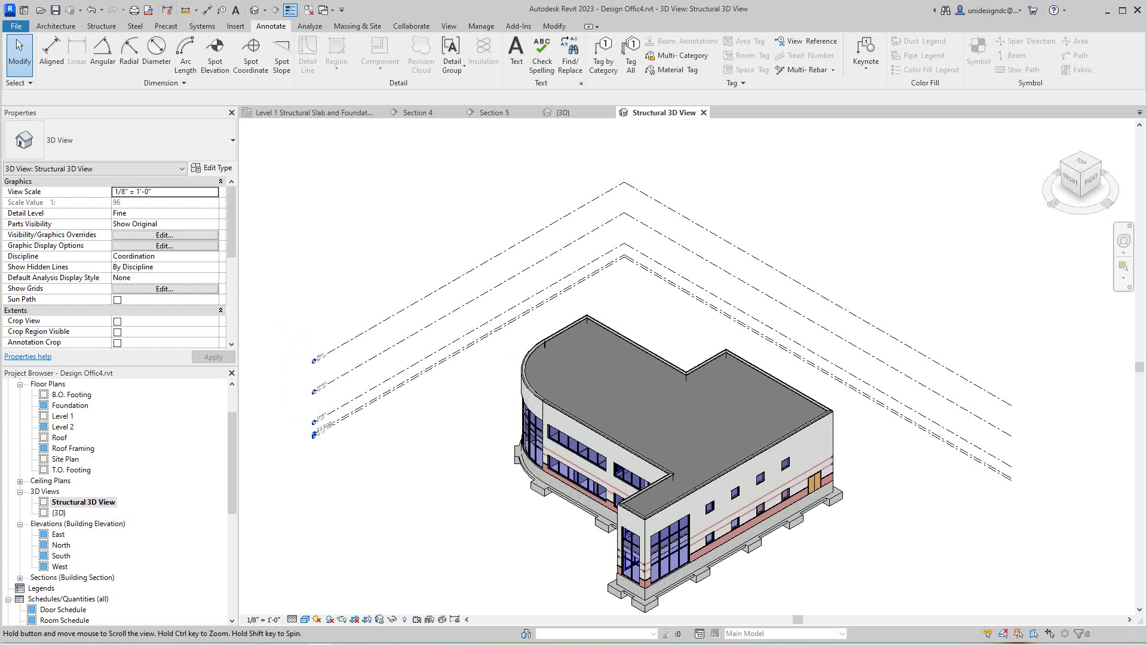
pyautogui.scroll(1, 395, 547)
pyautogui.scroll(1, 395, 546)
pyautogui.scroll(-1, 394, 546)
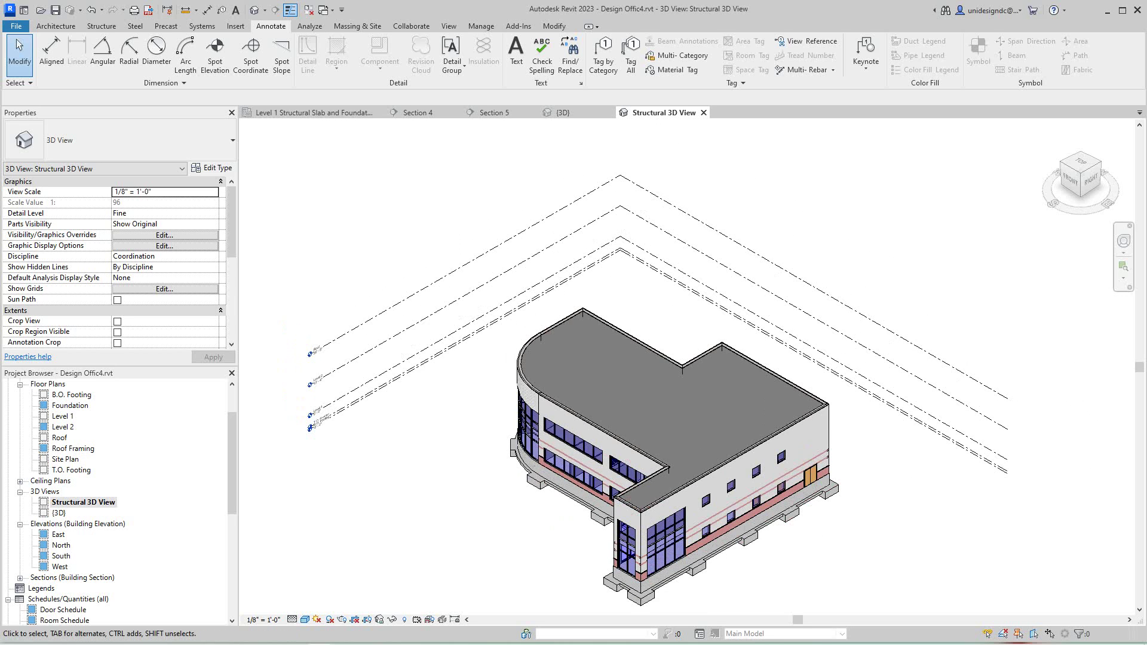
pyautogui.press('v')
pyautogui.press('g')
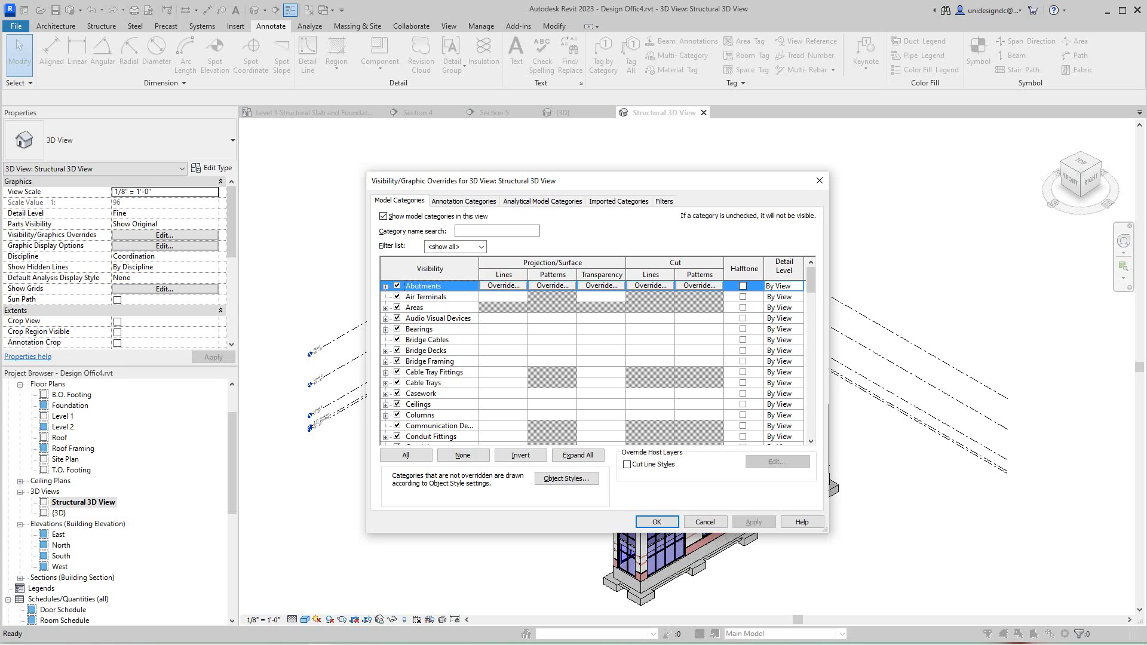
pyautogui.scroll(-1, 591, 363)
pyautogui.scroll(-2, 591, 363)
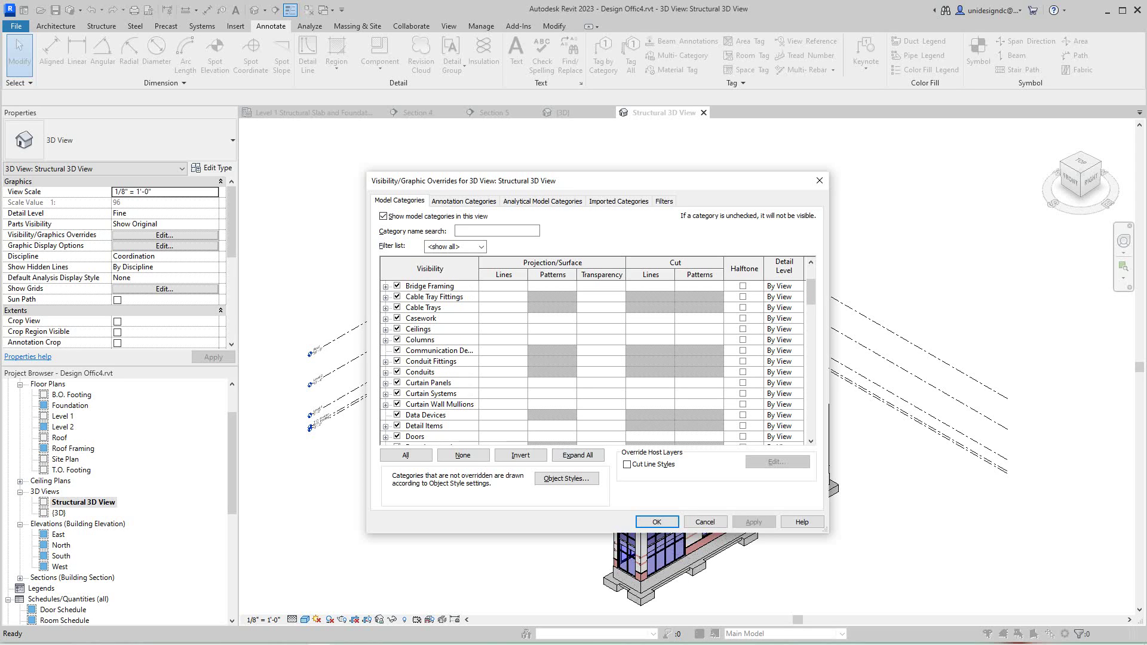
pyautogui.click(704, 522)
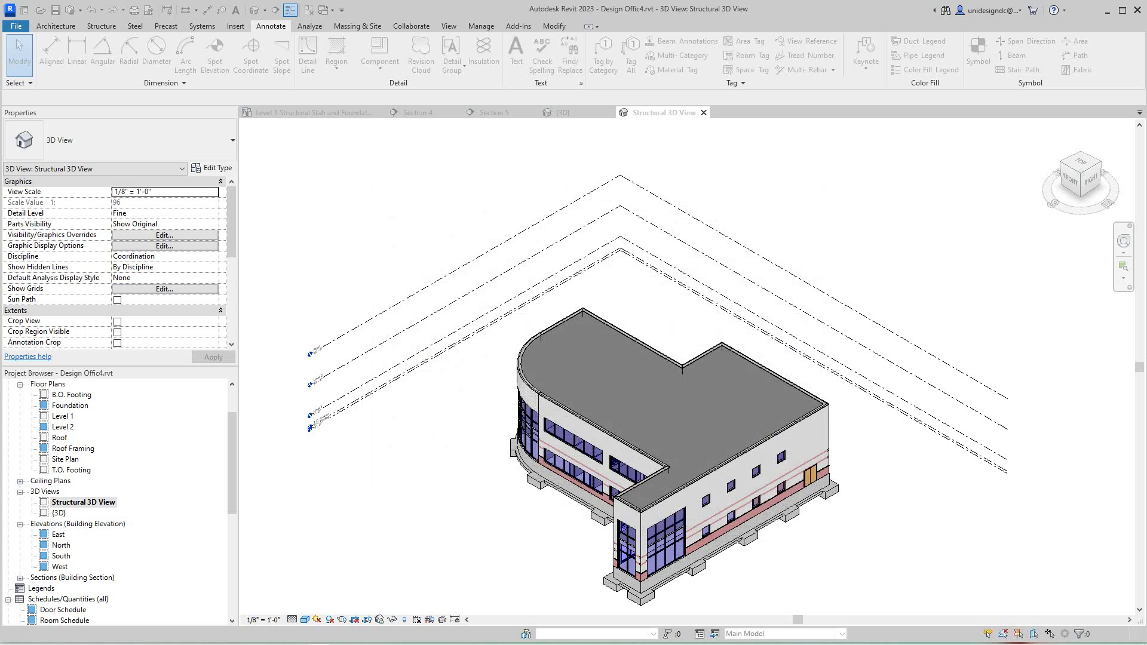
pyautogui.scroll(-5, 116, 260)
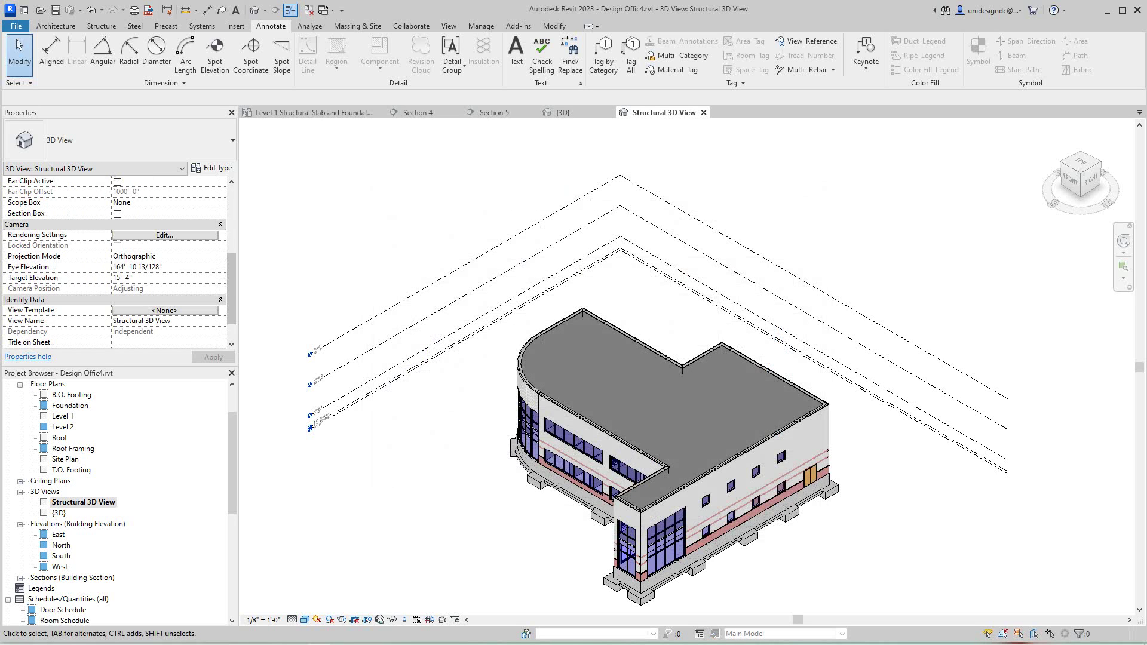
pyautogui.scroll(-1, 116, 259)
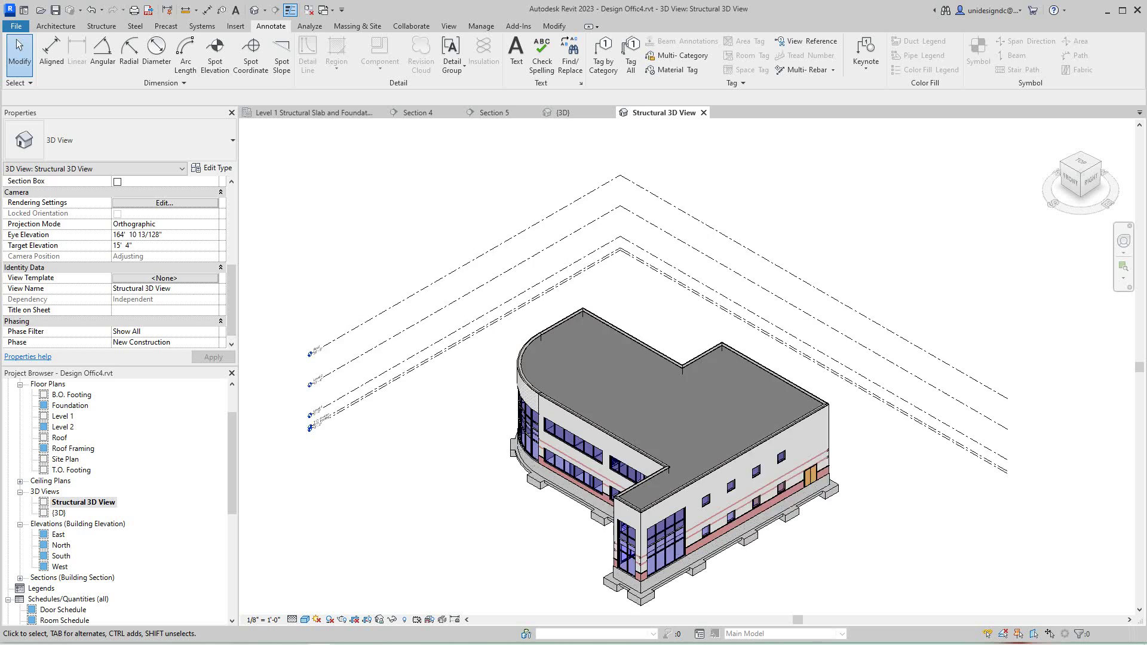
pyautogui.scroll(-1, 257, 293)
pyautogui.press('v')
pyautogui.press('g')
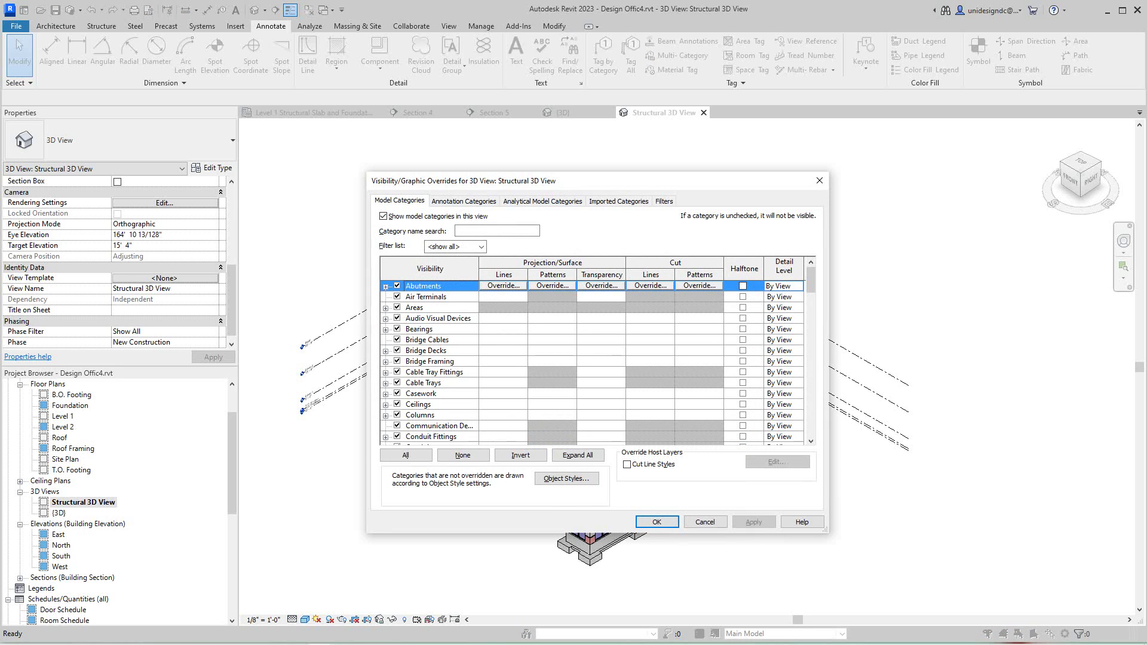
# Step: Try the discipline filter above the category list, leaving it unchanged
pyautogui.click(455, 246)
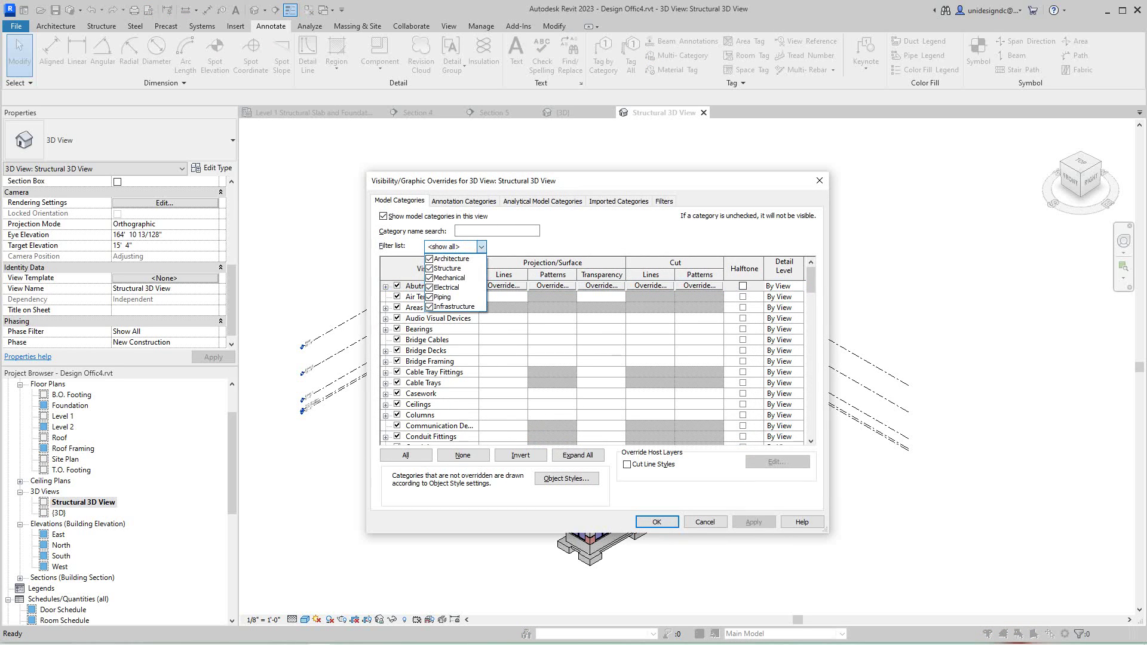
pyautogui.click(455, 246)
pyautogui.click(455, 246)
pyautogui.click(455, 247)
pyautogui.click(455, 247)
pyautogui.click(455, 247)
pyautogui.click(456, 246)
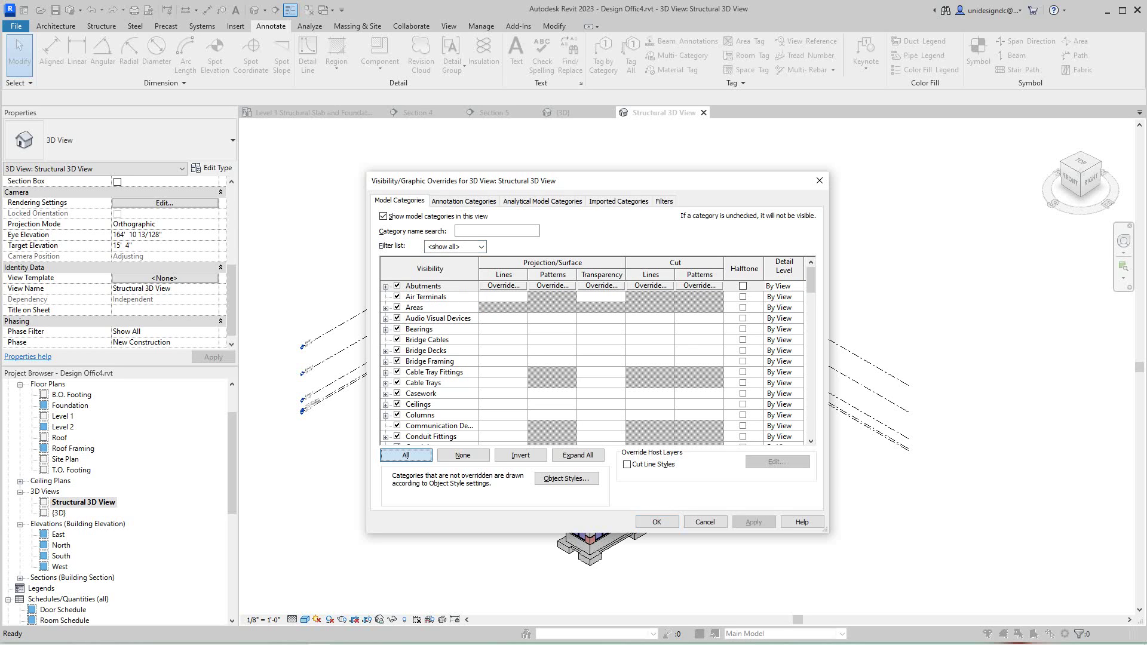
# Step: Hide all model categories in the Structural 3D View, then Apply and OK
pyautogui.click(406, 454)
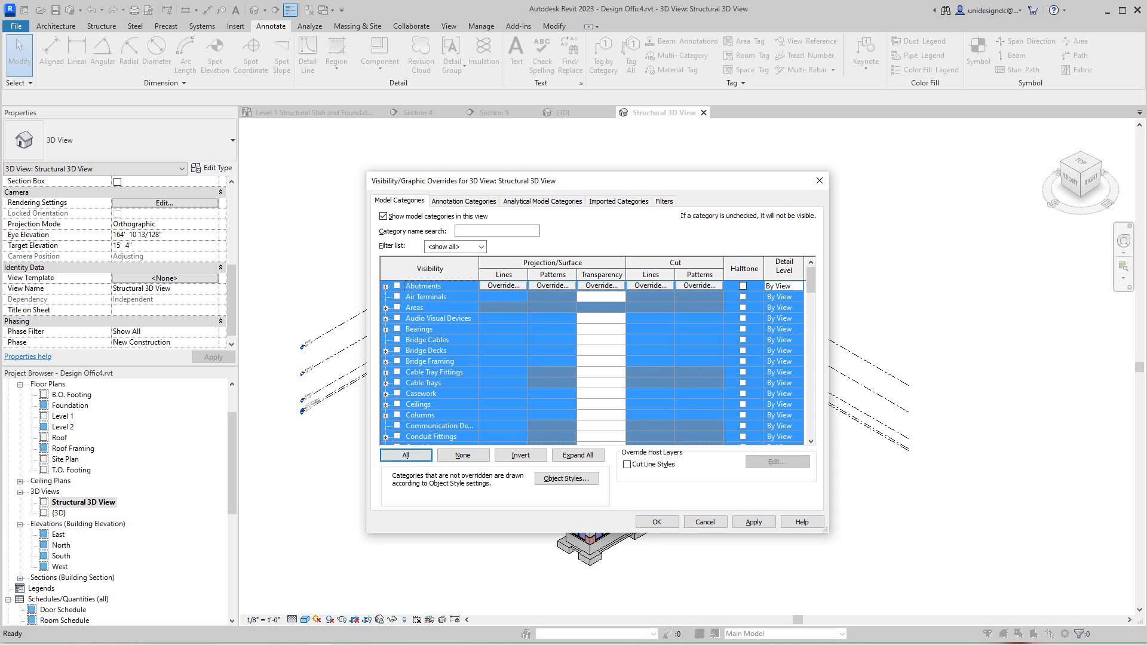
pyautogui.click(405, 455)
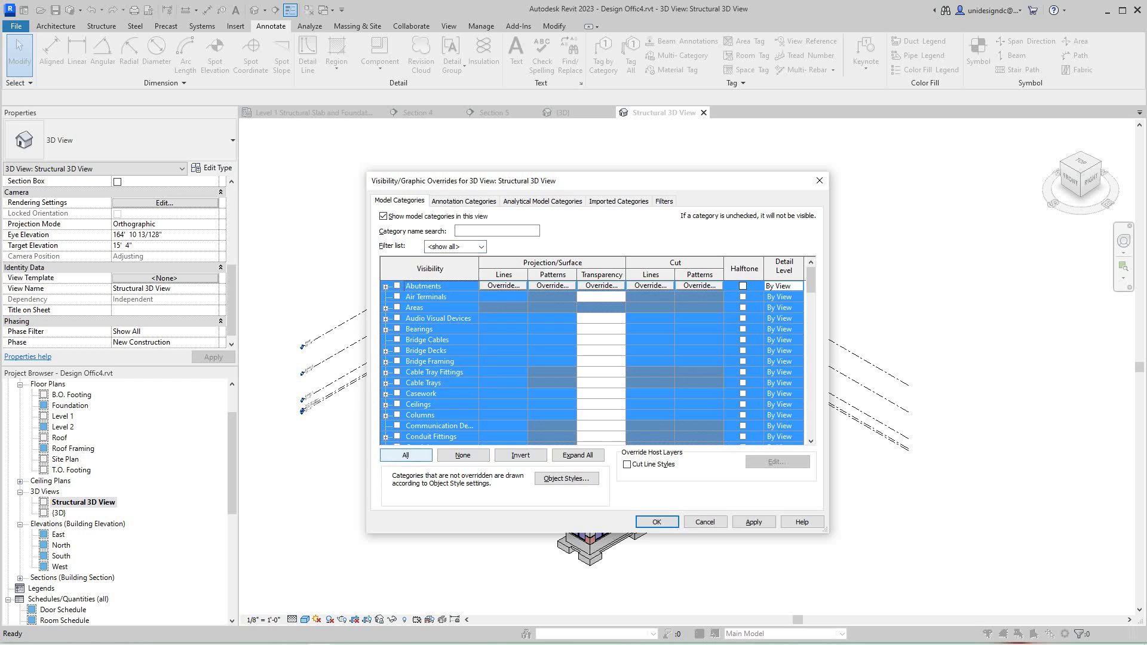
pyautogui.click(405, 454)
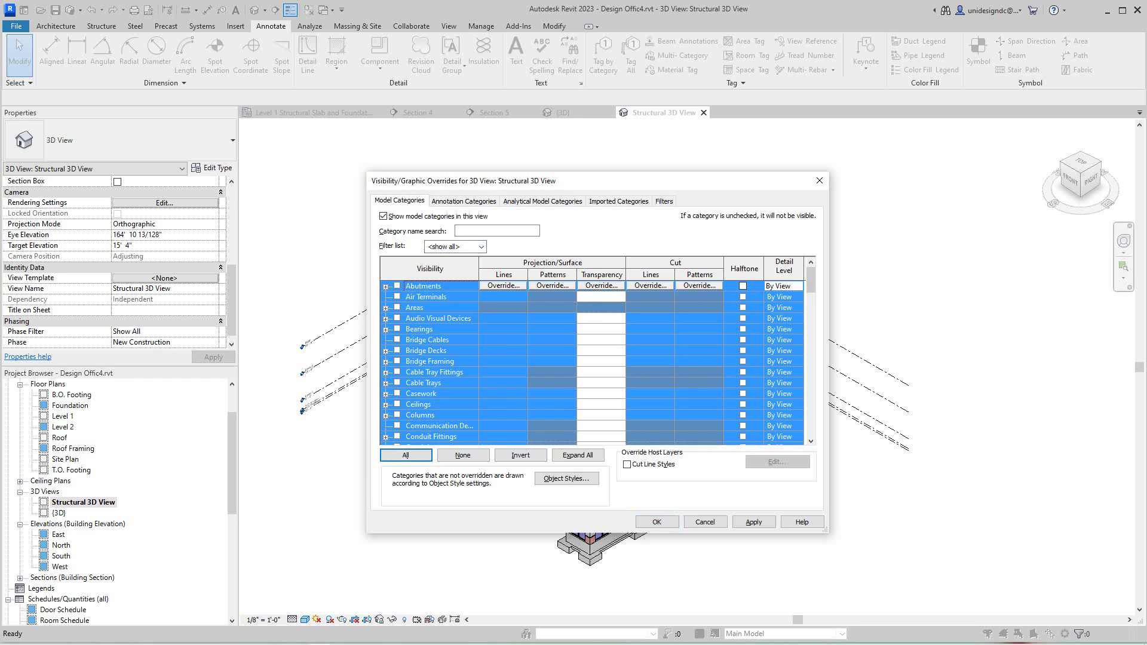
pyautogui.click(753, 521)
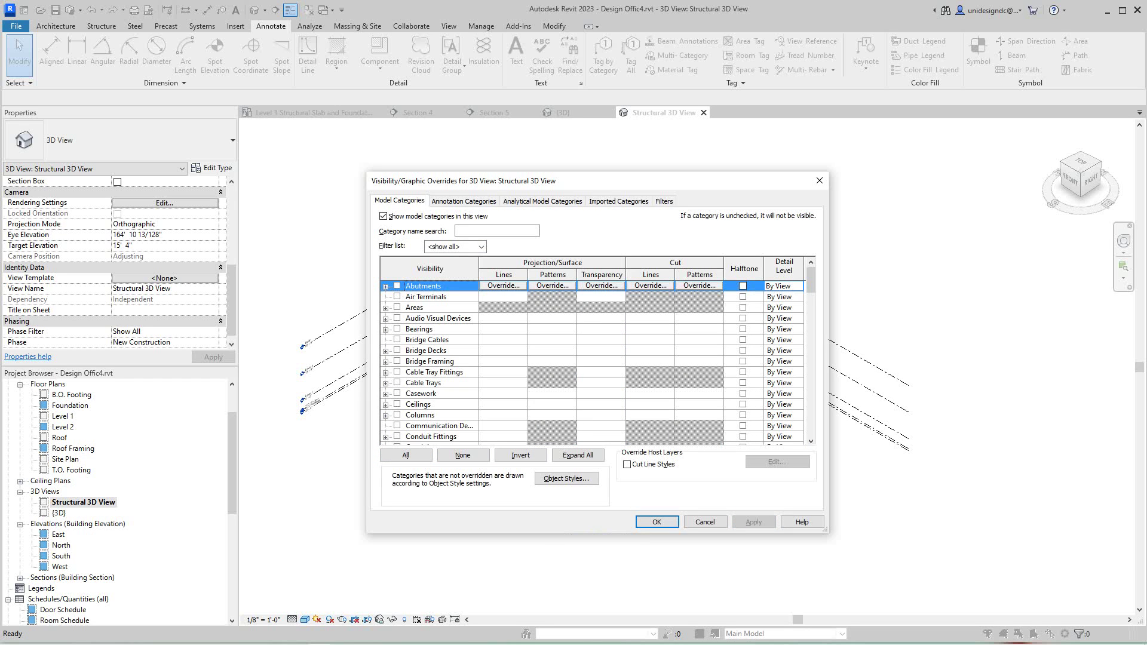
pyautogui.click(656, 522)
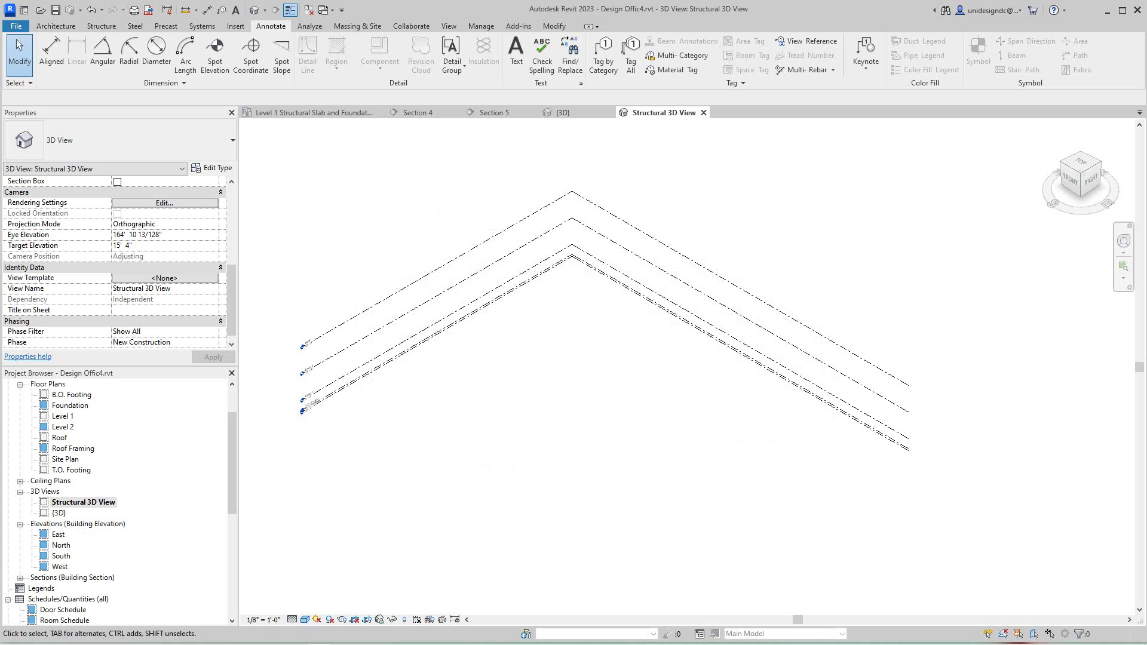
pyautogui.press('v')
pyautogui.press('v')
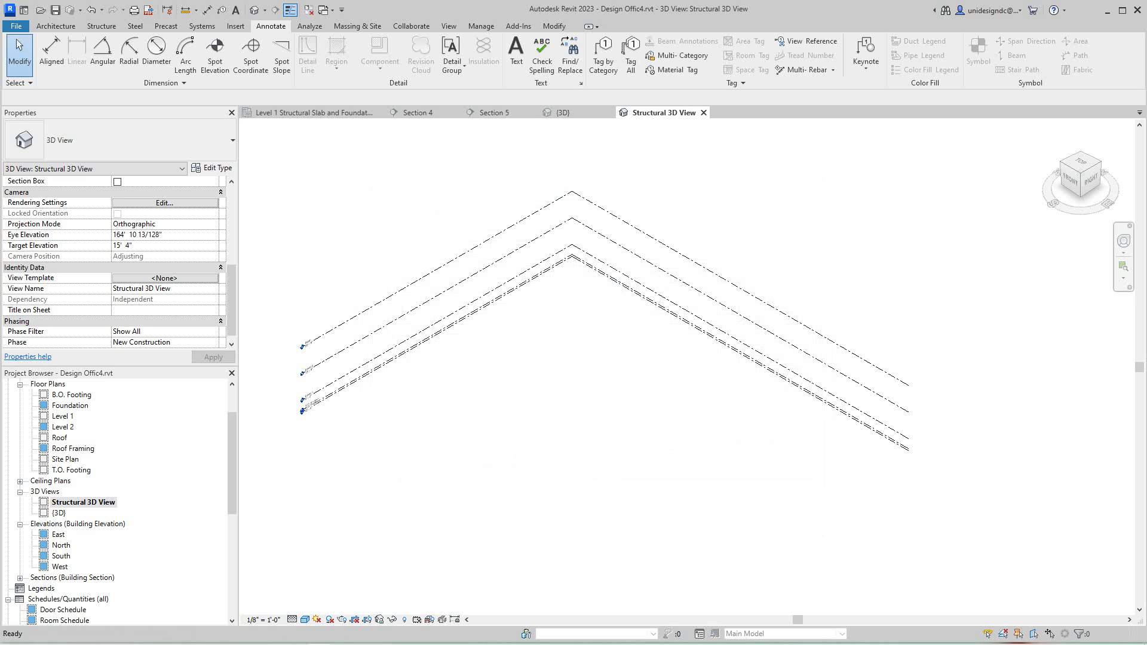
pyautogui.click(456, 247)
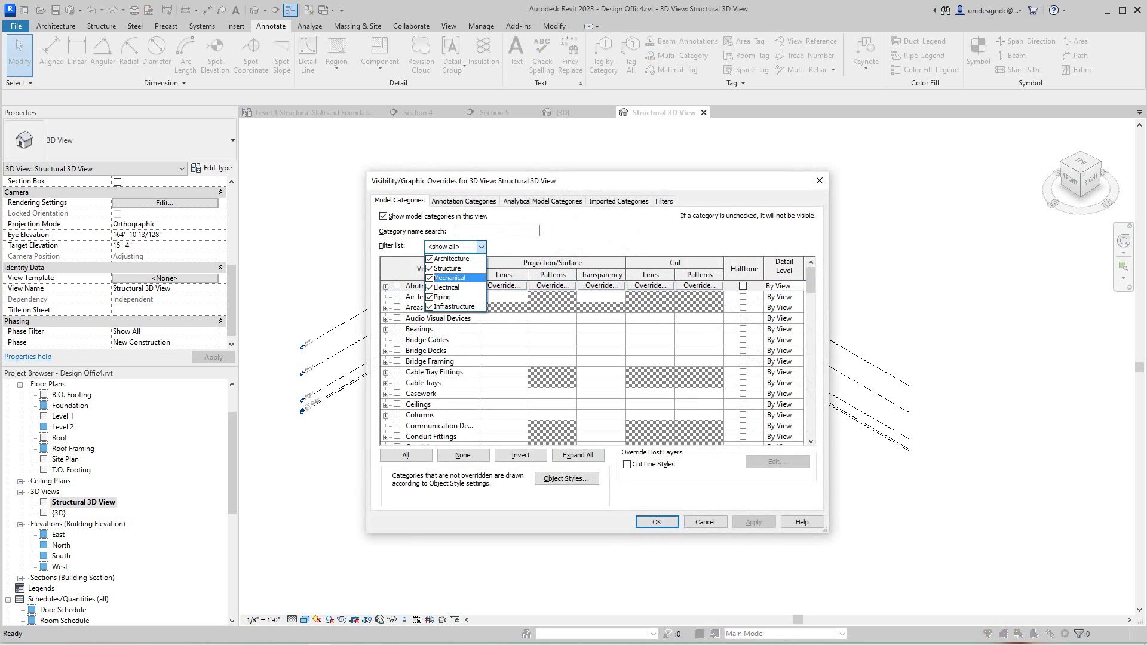
pyautogui.click(431, 279)
pyautogui.click(429, 287)
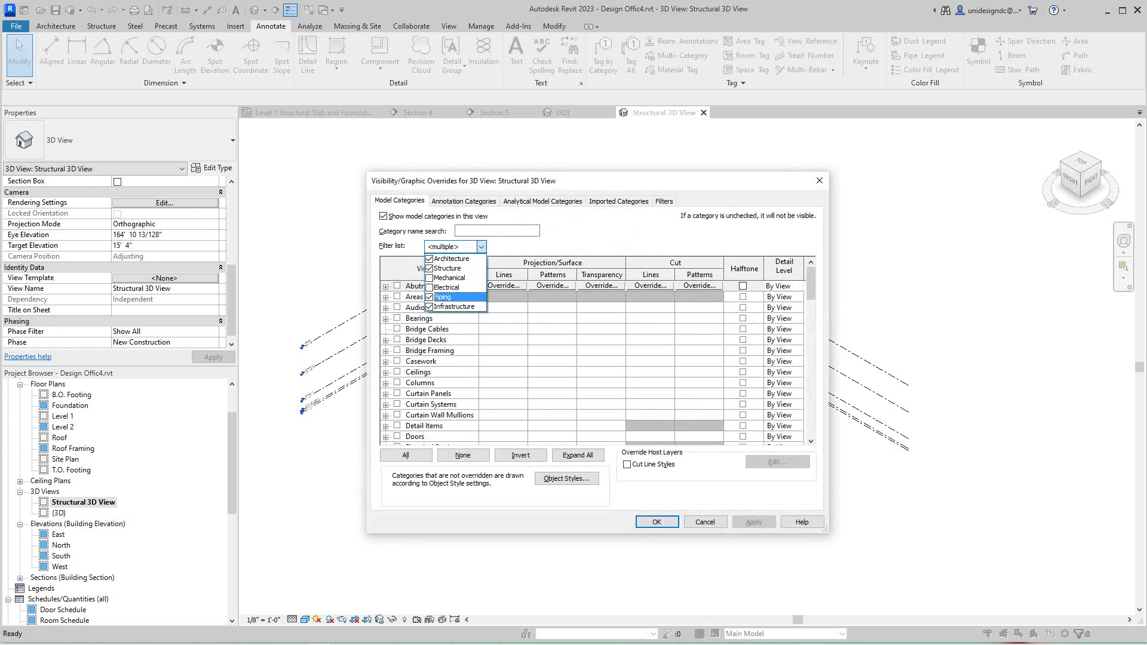
pyautogui.click(429, 297)
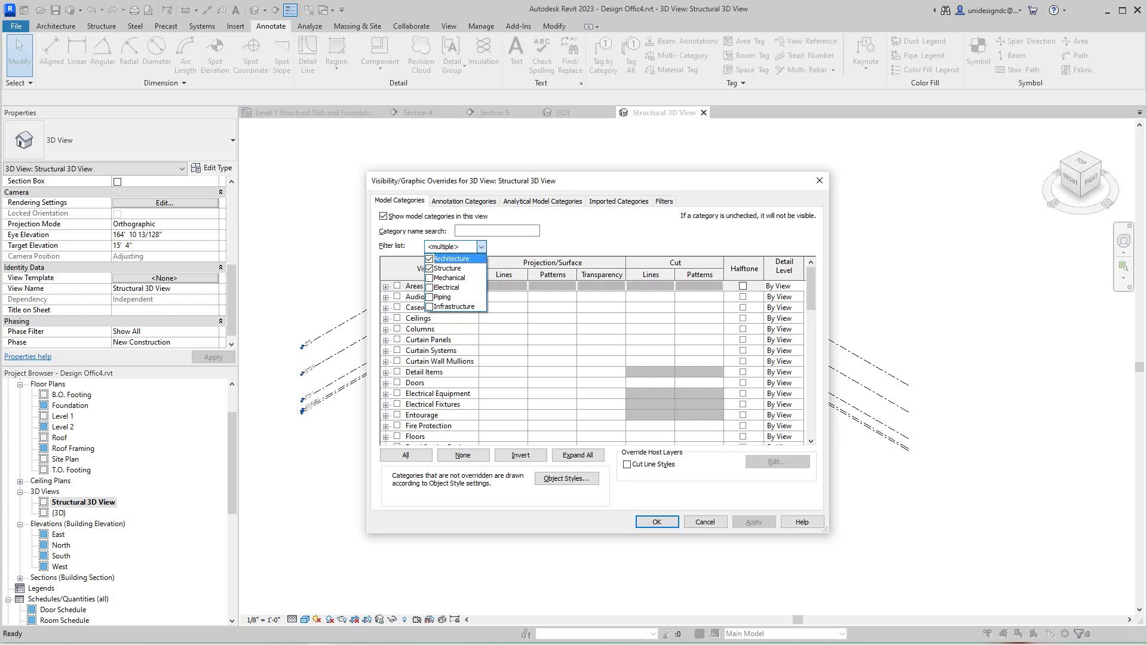
pyautogui.click(430, 258)
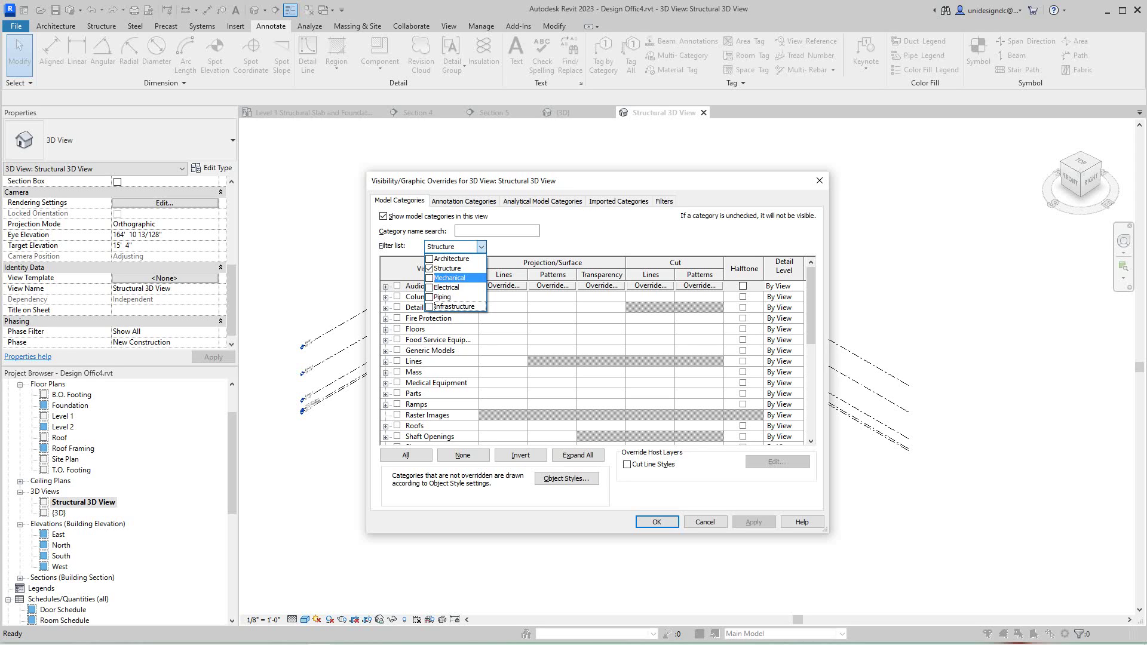
pyautogui.press('Escape')
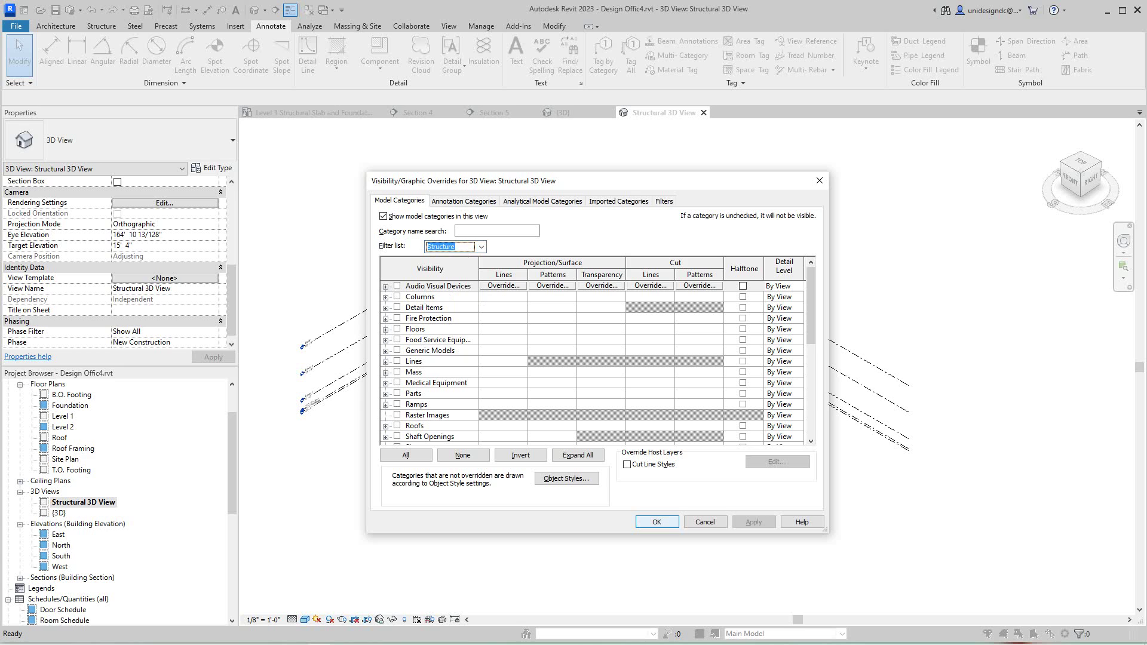
pyautogui.press('Return')
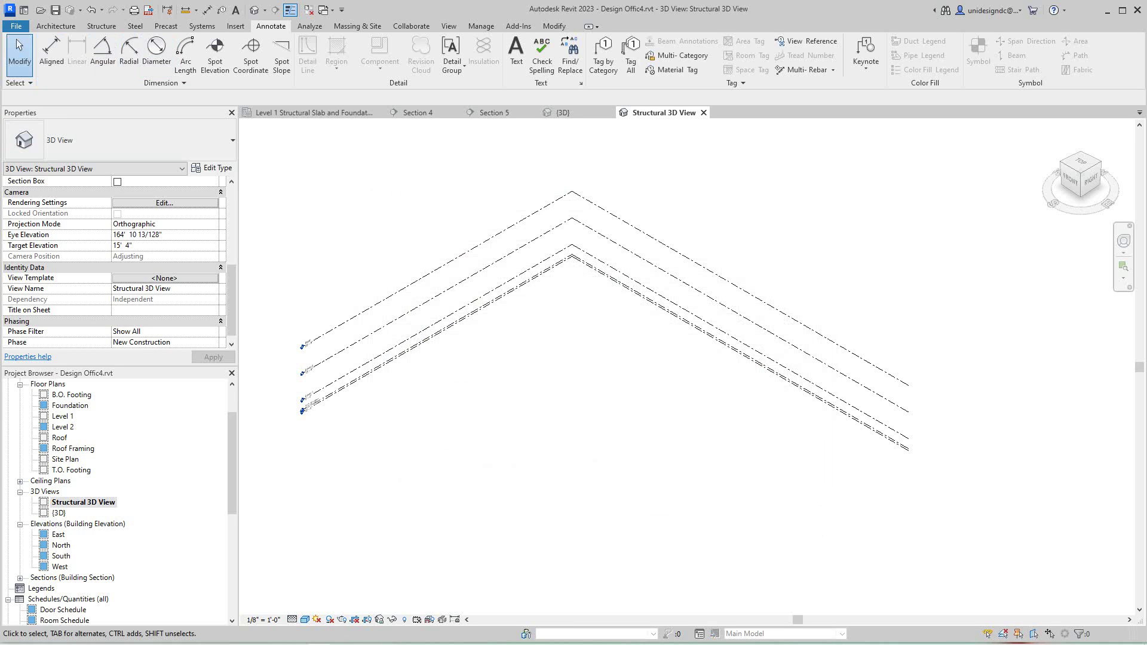
# Step: Turn on visibility for every model category and apply the change
pyautogui.press('v')
pyautogui.press('g')
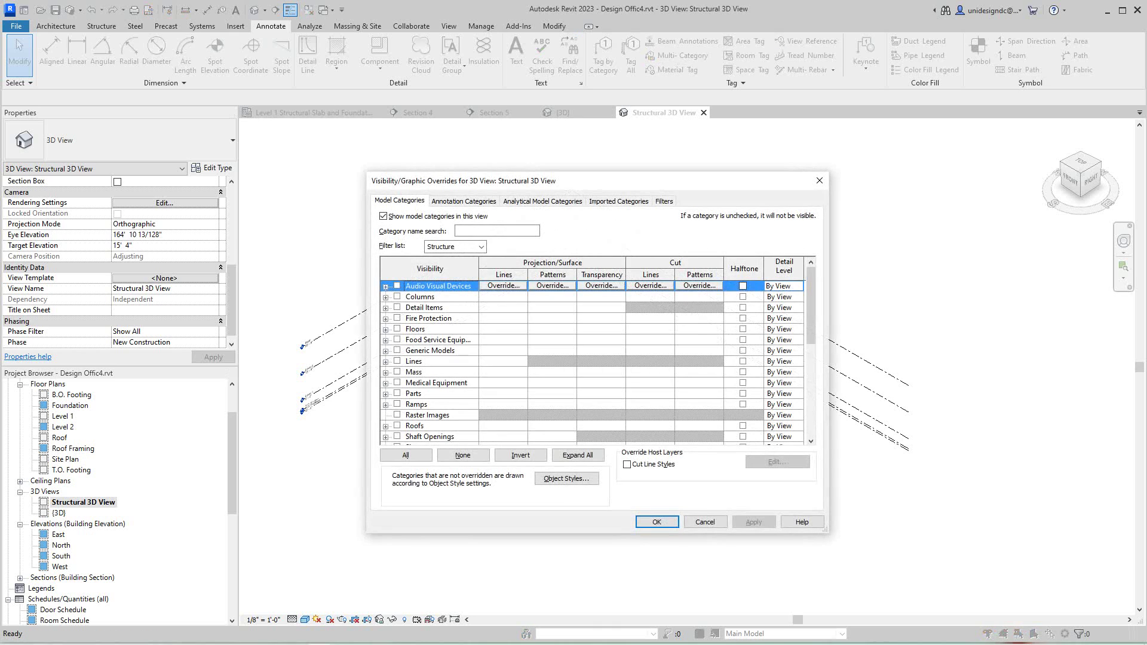
pyautogui.scroll(-1, 598, 363)
pyautogui.scroll(-2, 598, 362)
pyautogui.scroll(-1, 597, 363)
pyautogui.scroll(-1, 598, 363)
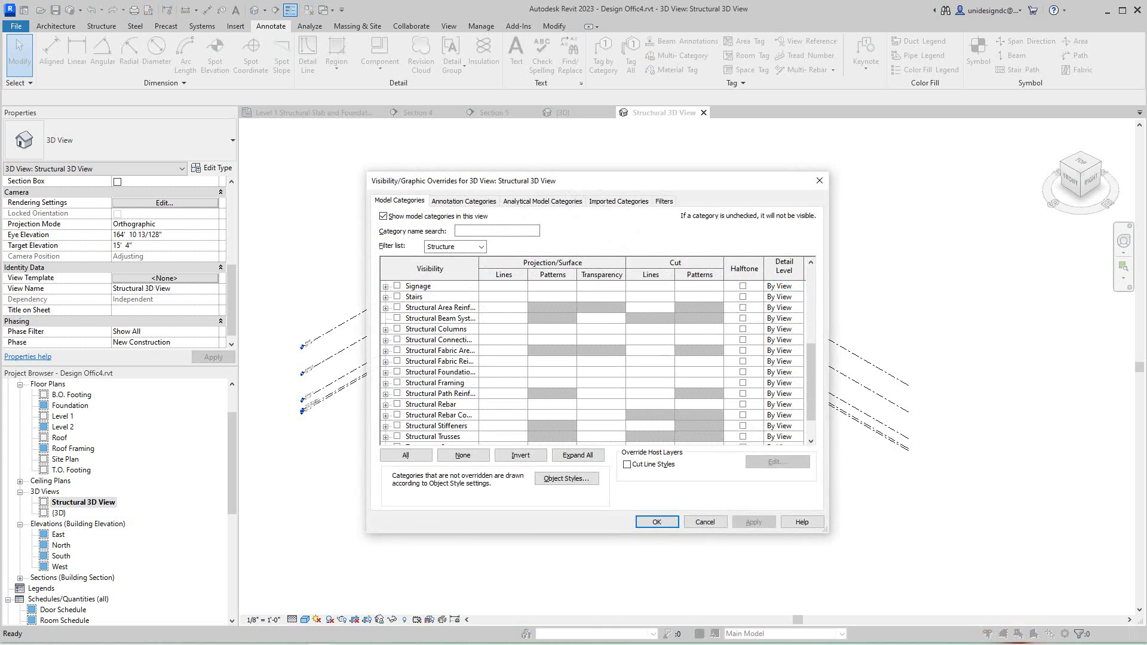
pyautogui.moveTo(479, 268); pyautogui.dragTo(535, 269)
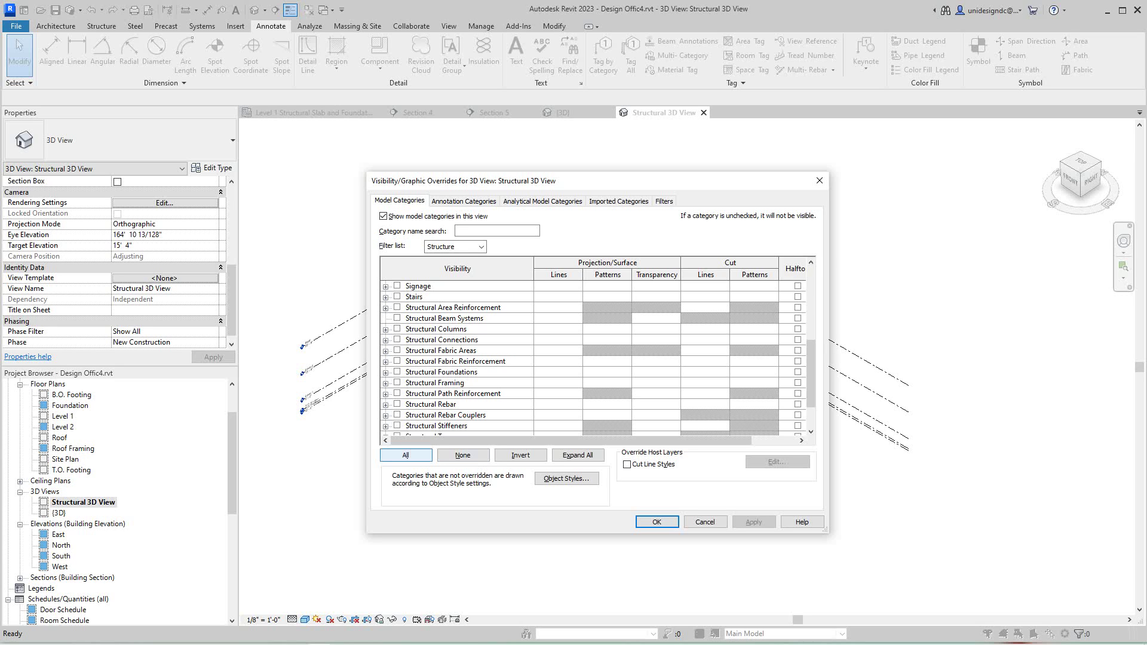
pyautogui.click(406, 455)
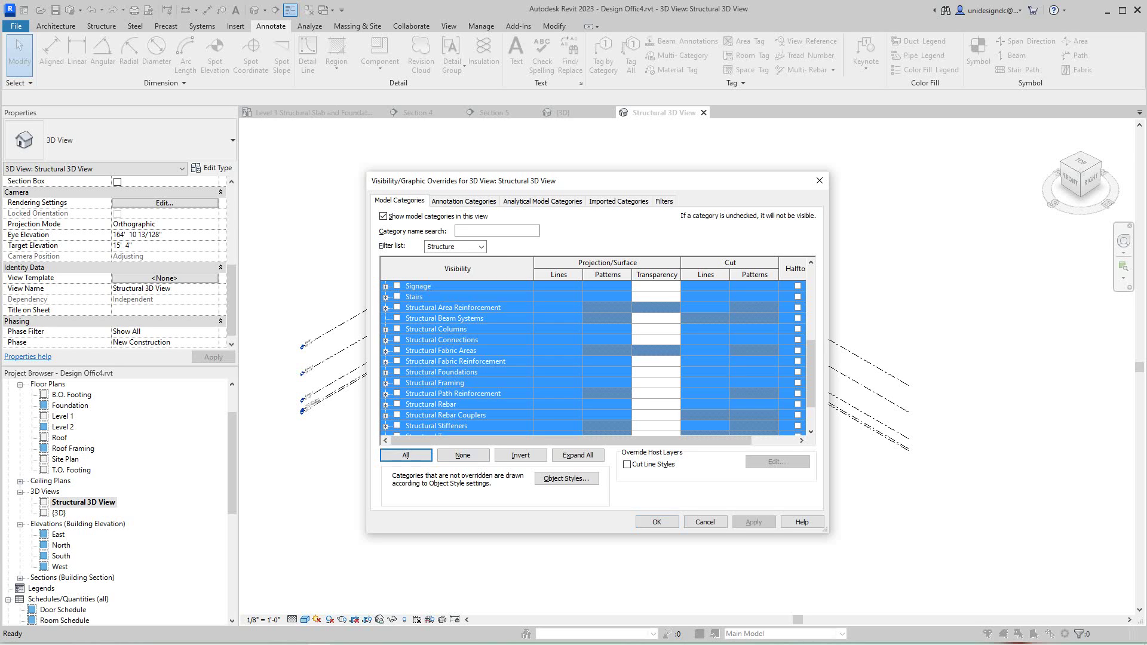
pyautogui.press('space')
pyautogui.click(753, 521)
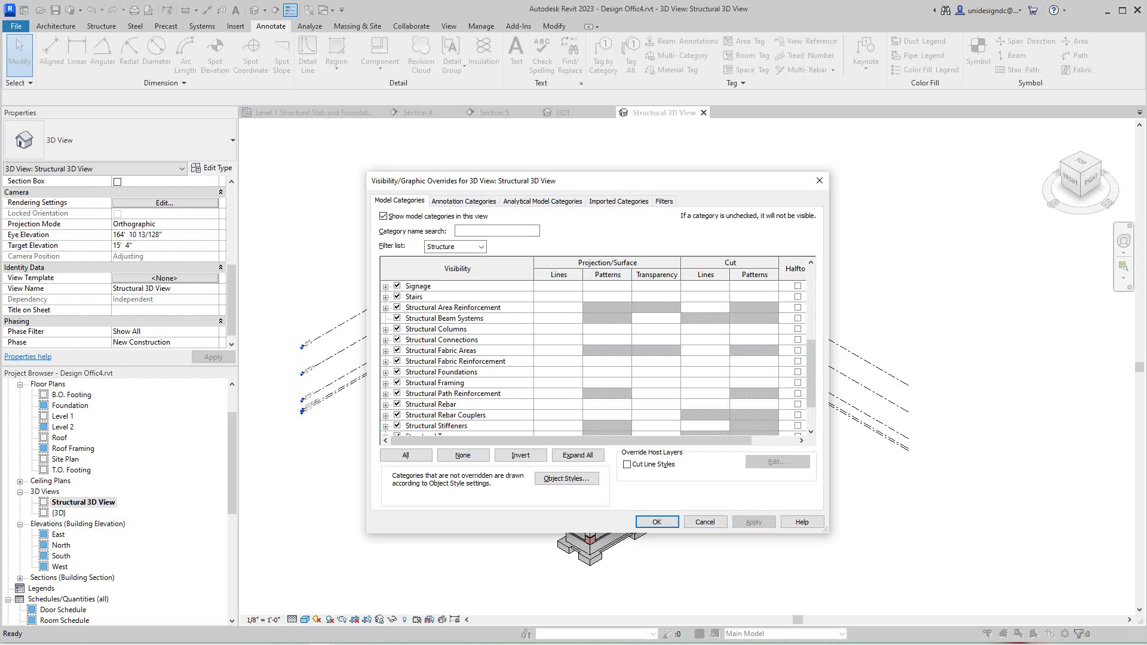
pyautogui.click(657, 522)
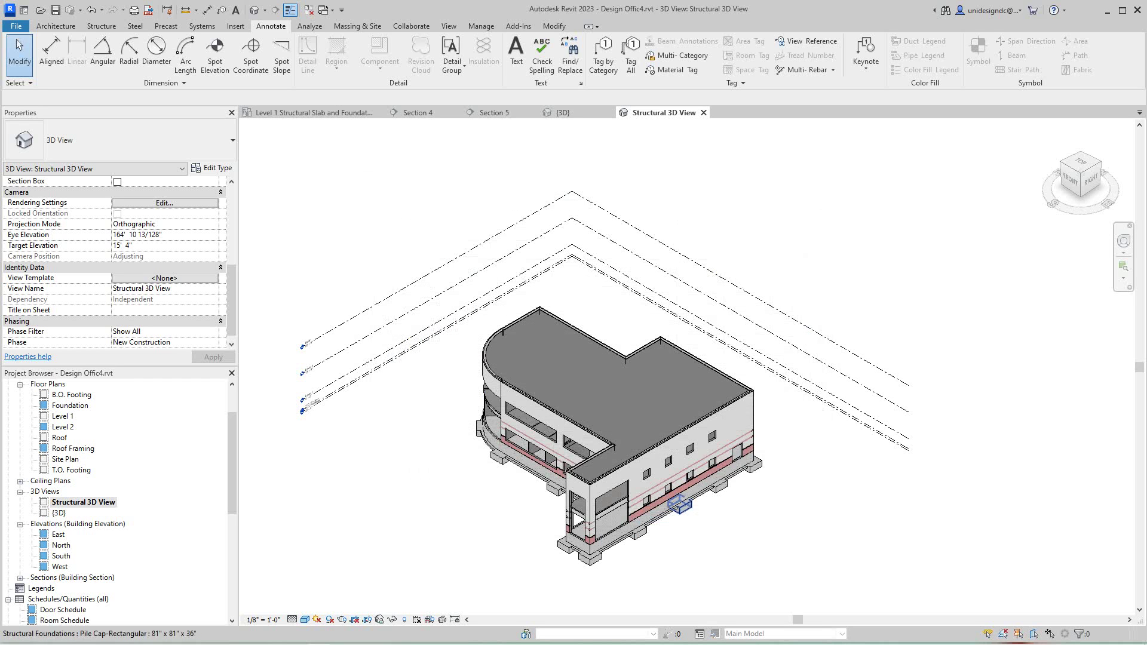
pyautogui.scroll(2, 681, 505)
pyautogui.scroll(-2, 603, 440)
pyautogui.scroll(-1, 603, 441)
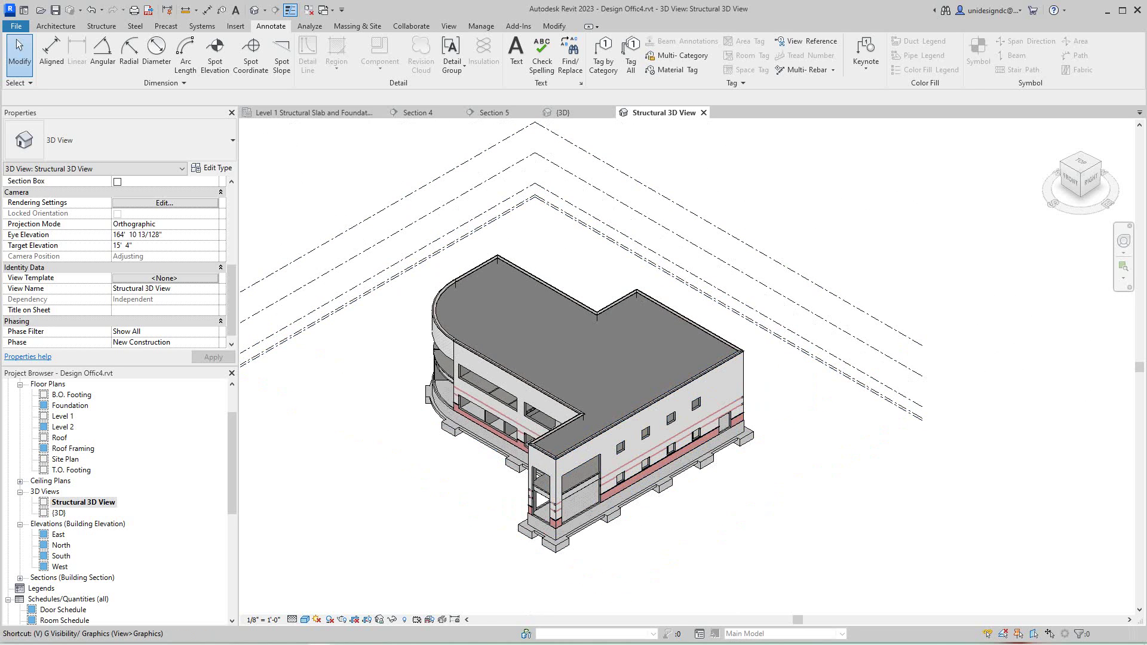
# Step: Reopen Visibility/Graphics, hide Audio Visual Devices, apply, and select all category rows
pyautogui.press('v')
pyautogui.press('g')
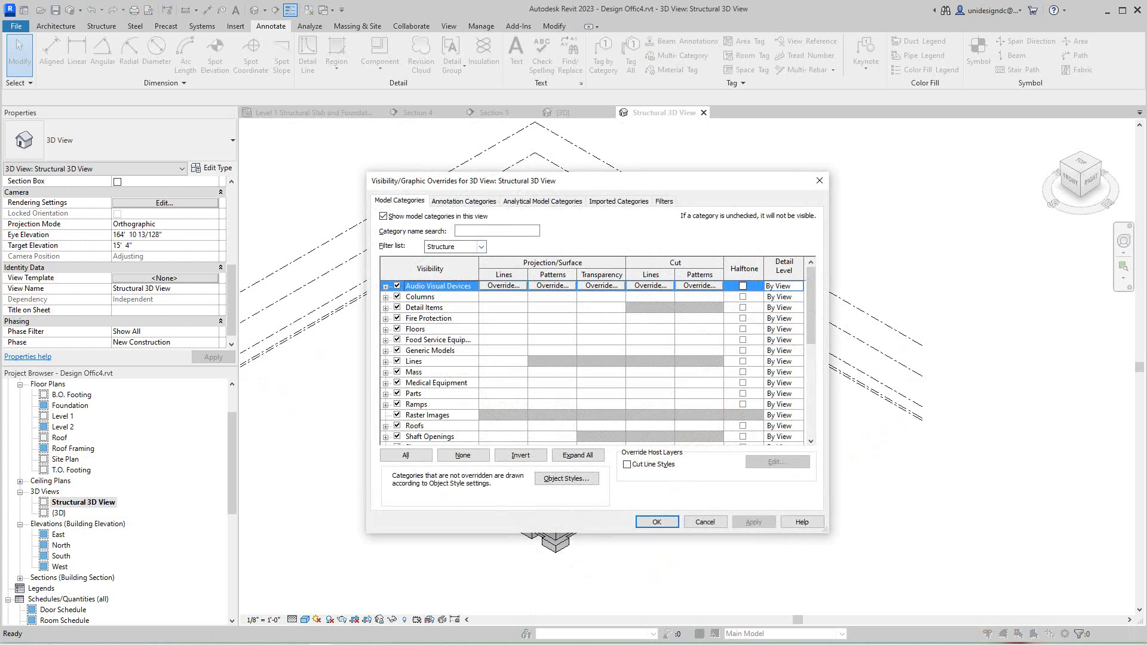
pyautogui.click(481, 246)
pyautogui.press('Escape')
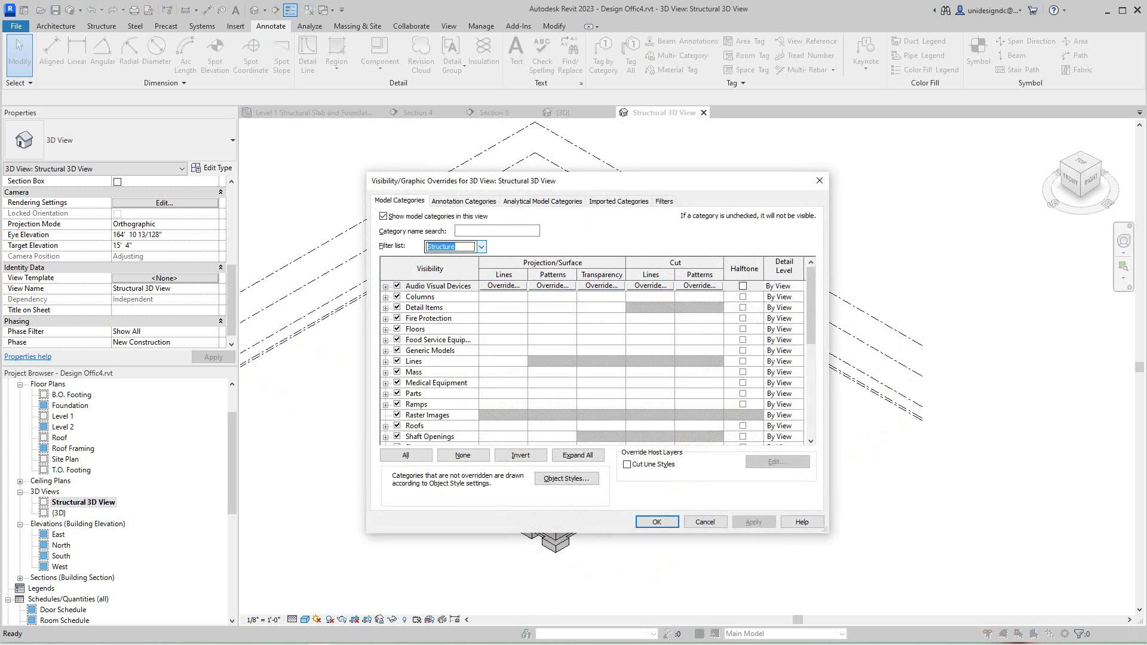
pyautogui.scroll(-3, 599, 361)
pyautogui.scroll(-2, 598, 361)
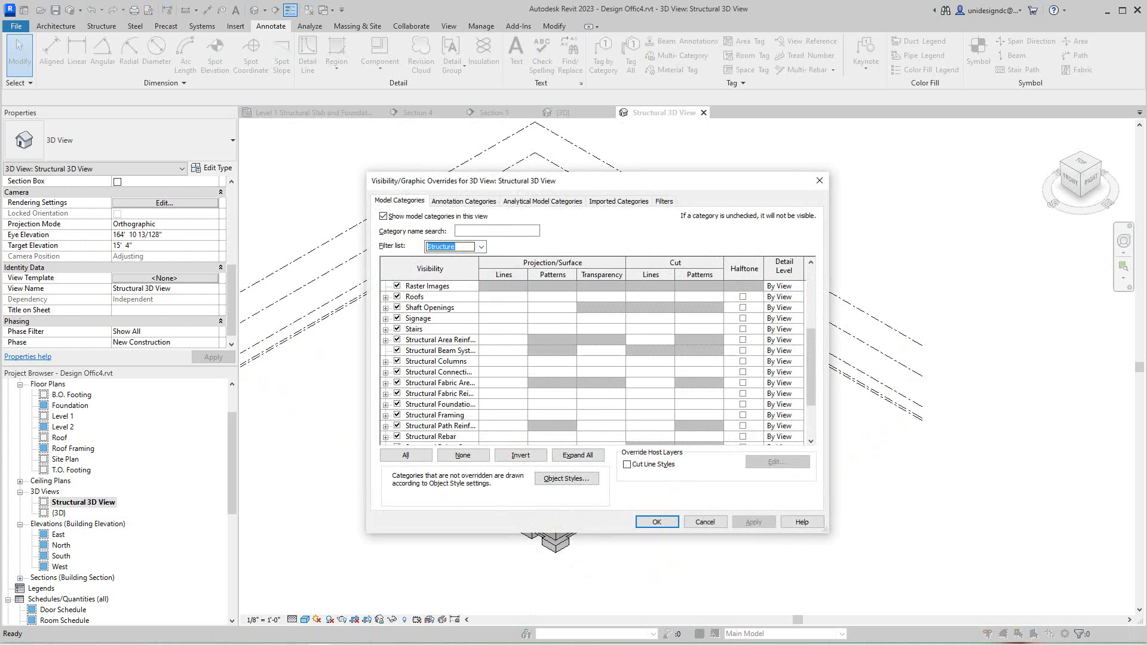
pyautogui.scroll(-2, 598, 362)
pyautogui.scroll(3, 599, 362)
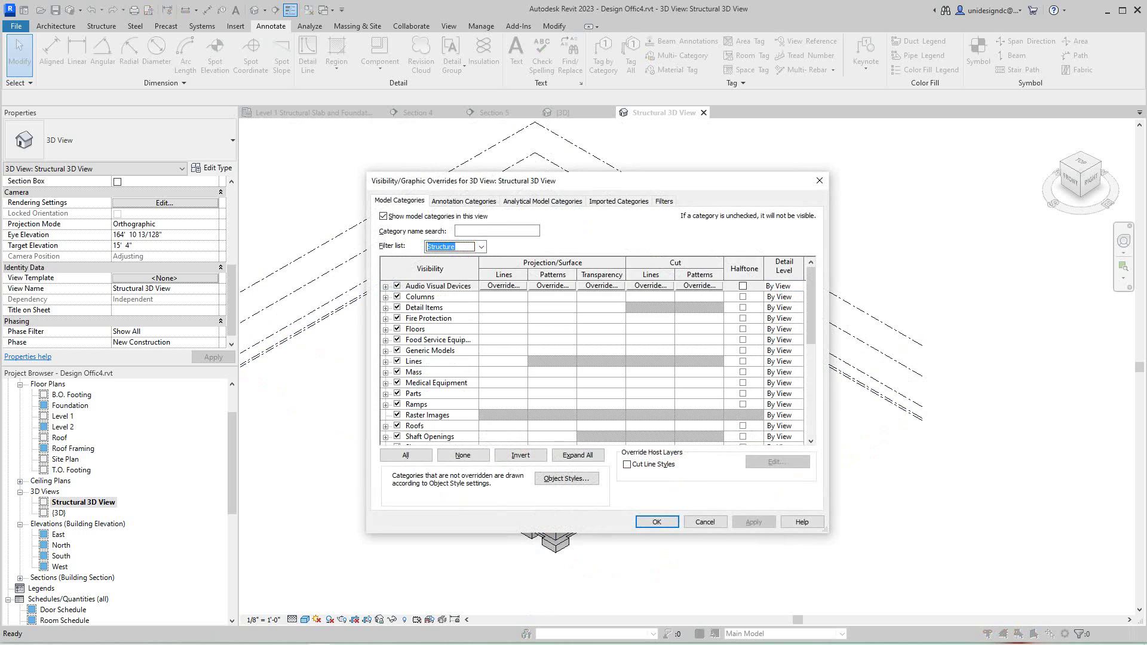
pyautogui.click(397, 286)
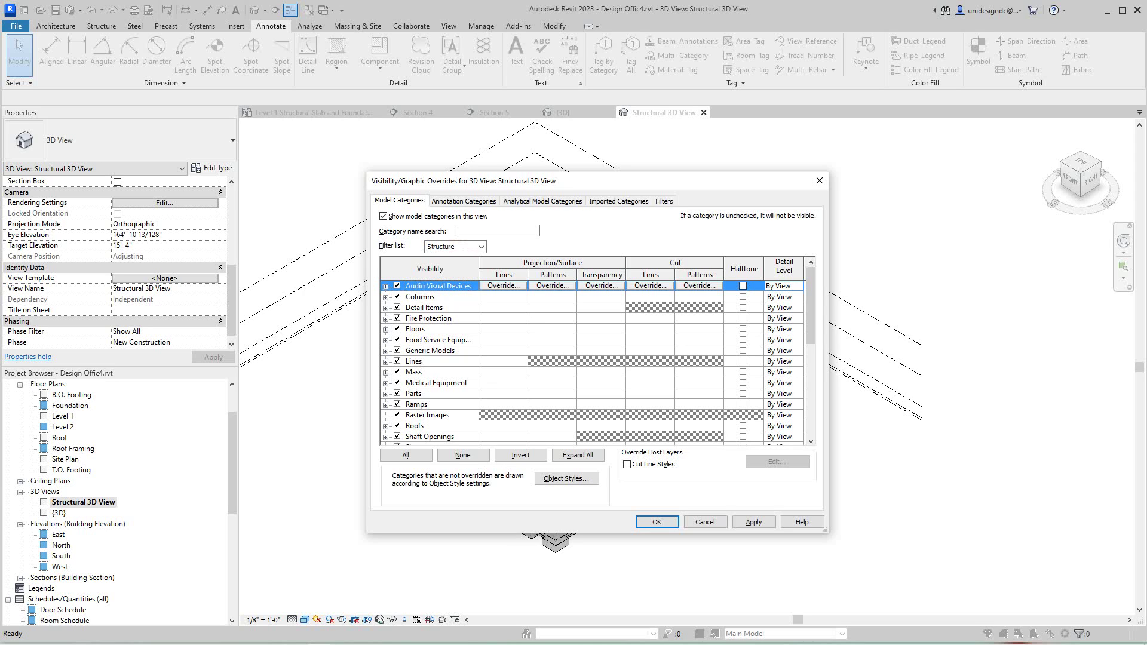
pyautogui.click(753, 522)
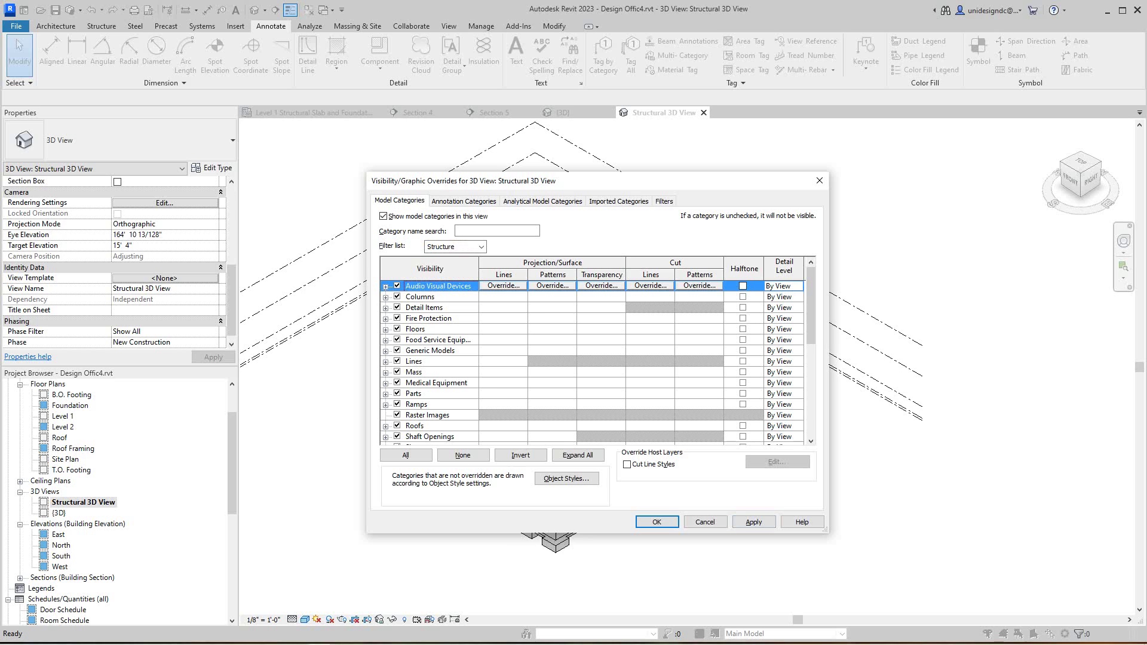
pyautogui.click(406, 456)
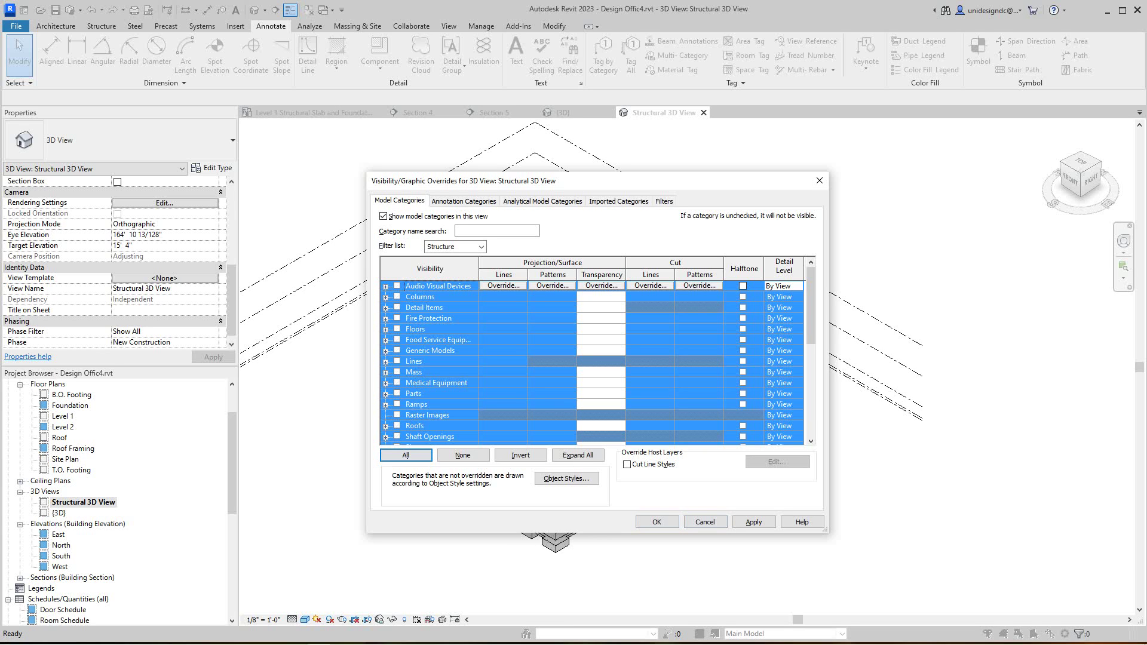
# Step: Confirm the pending settings, reopen Visibility/Graphics and widen the category name column
pyautogui.click(656, 521)
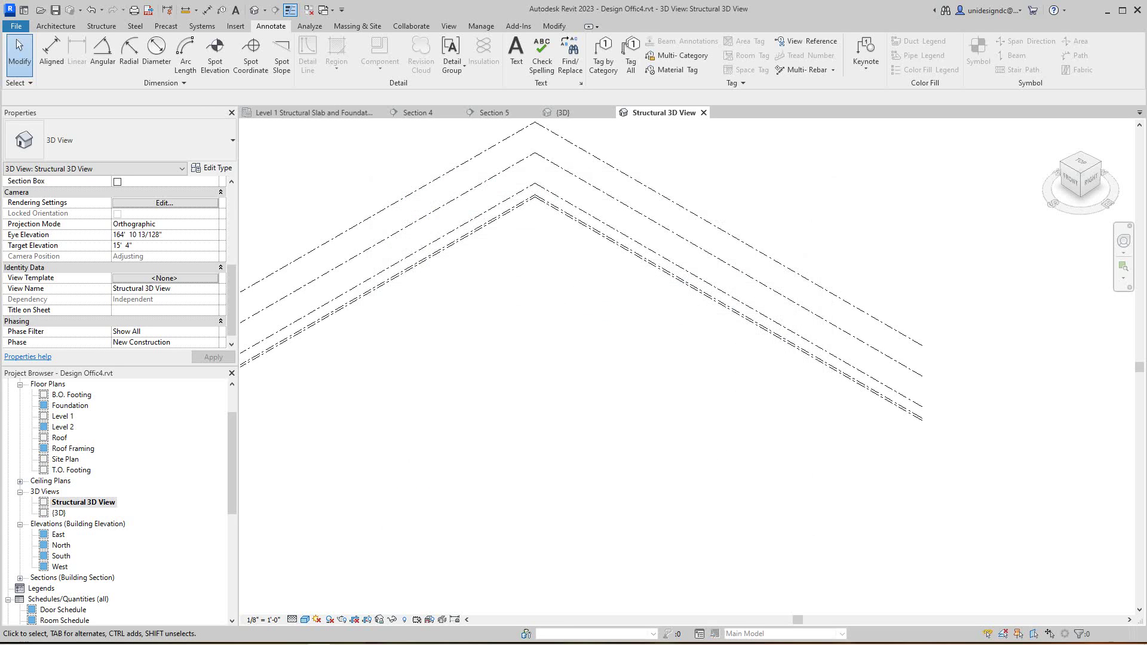
pyautogui.press('v')
pyautogui.press('g')
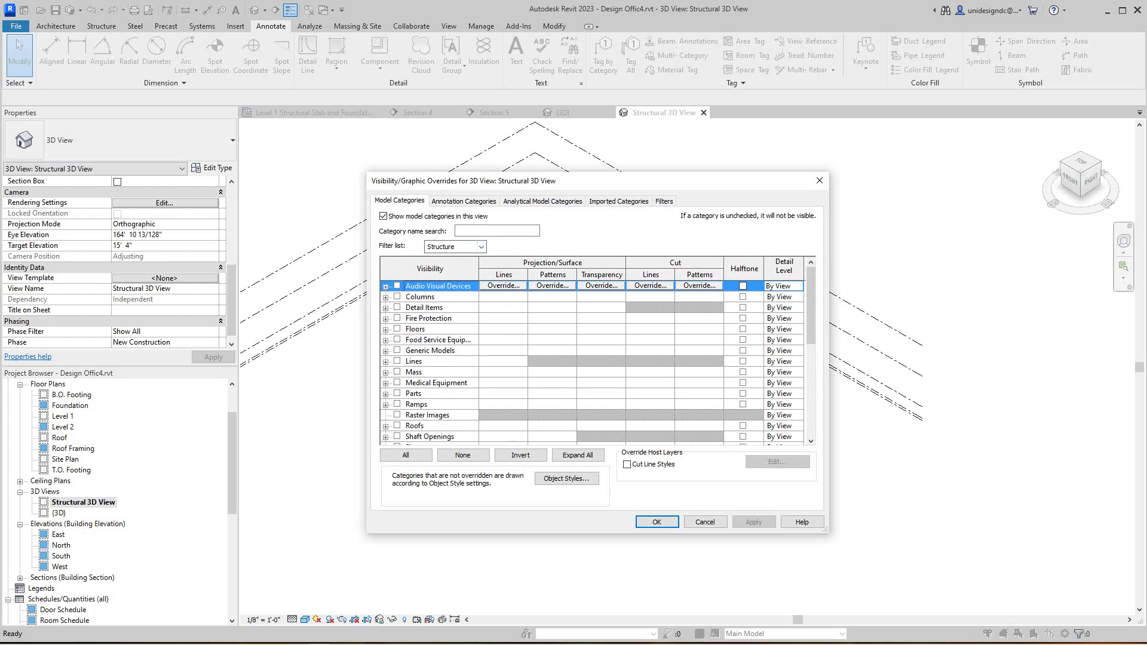
pyautogui.scroll(-2, 596, 363)
pyautogui.scroll(-1, 596, 363)
pyautogui.click(481, 247)
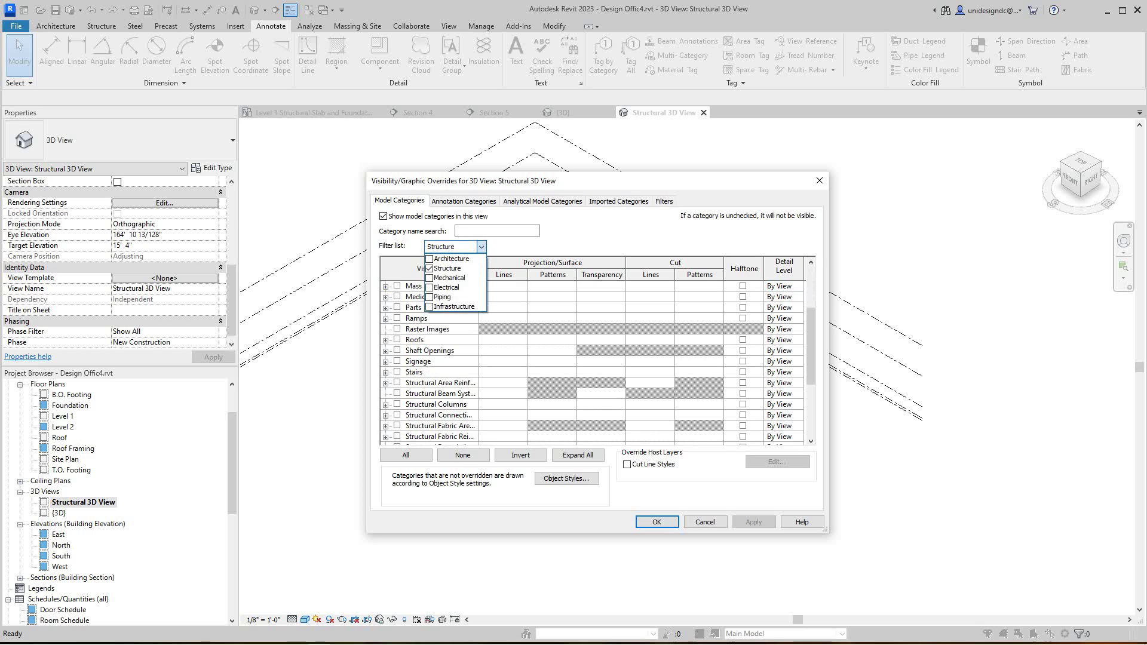
pyautogui.press('Escape')
pyautogui.scroll(-1, 596, 363)
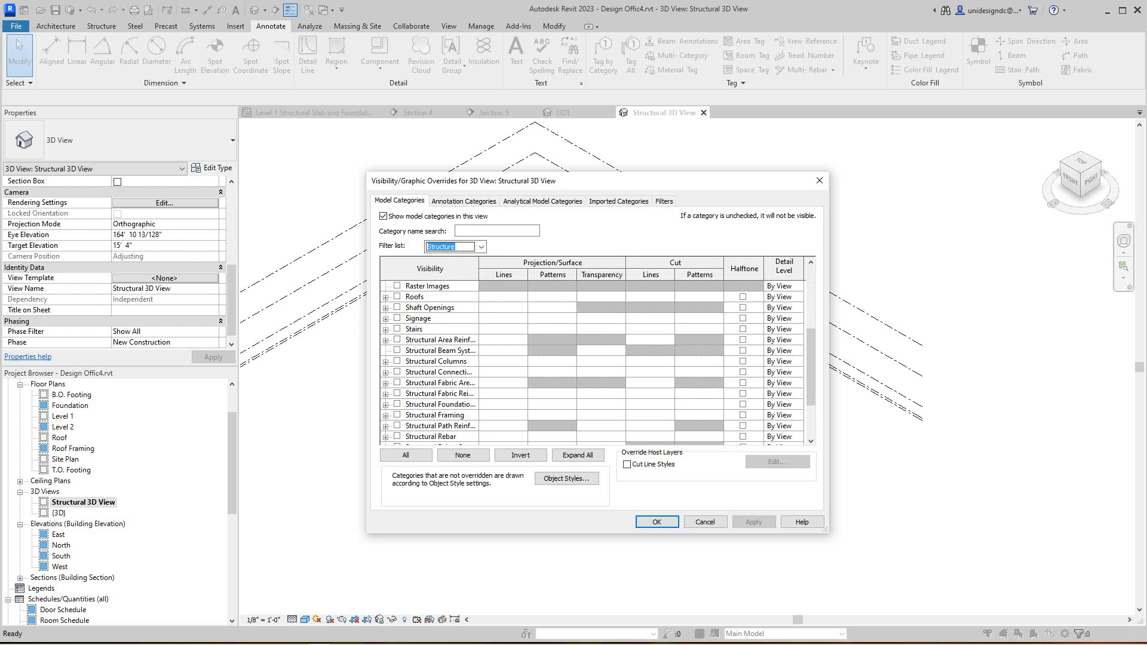
pyautogui.moveTo(479, 268); pyautogui.dragTo(525, 268)
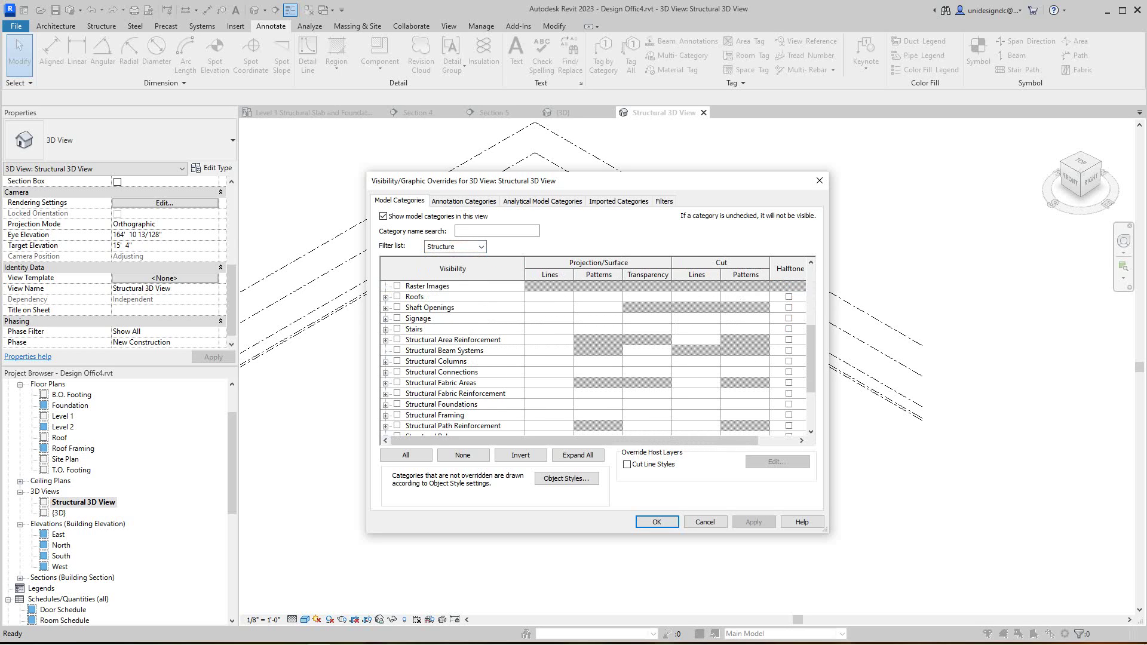
# Step: Show Structural Foundations, Framing, Columns, Beam Systems, Area Reinforcement, Connections and Fabric categories
pyautogui.click(397, 405)
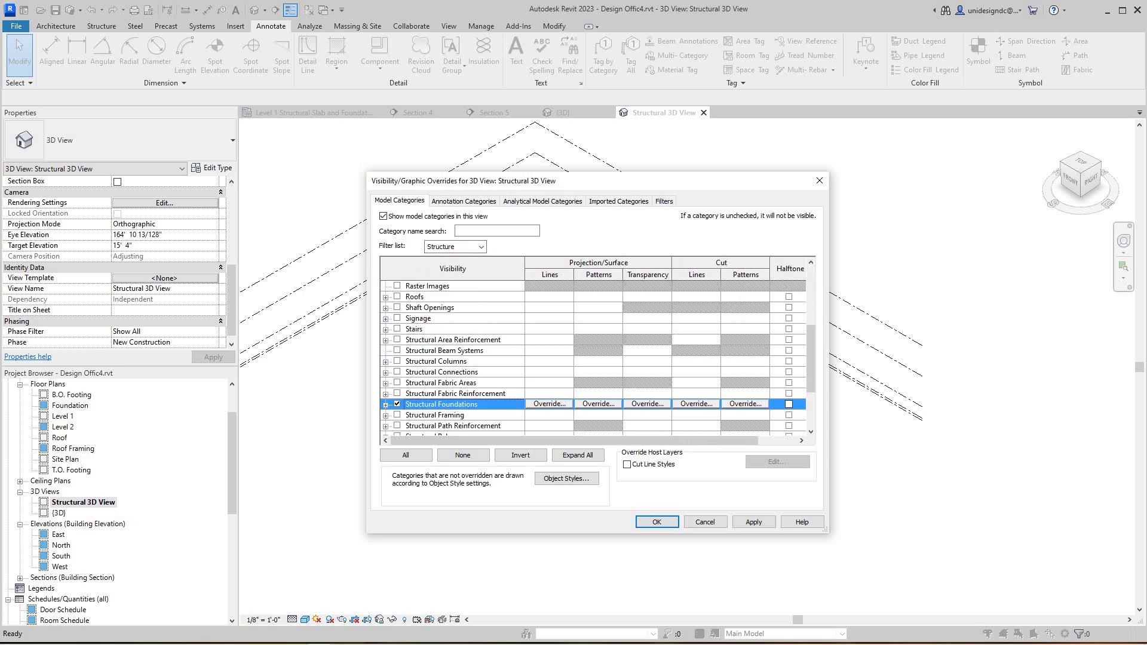
pyautogui.click(396, 415)
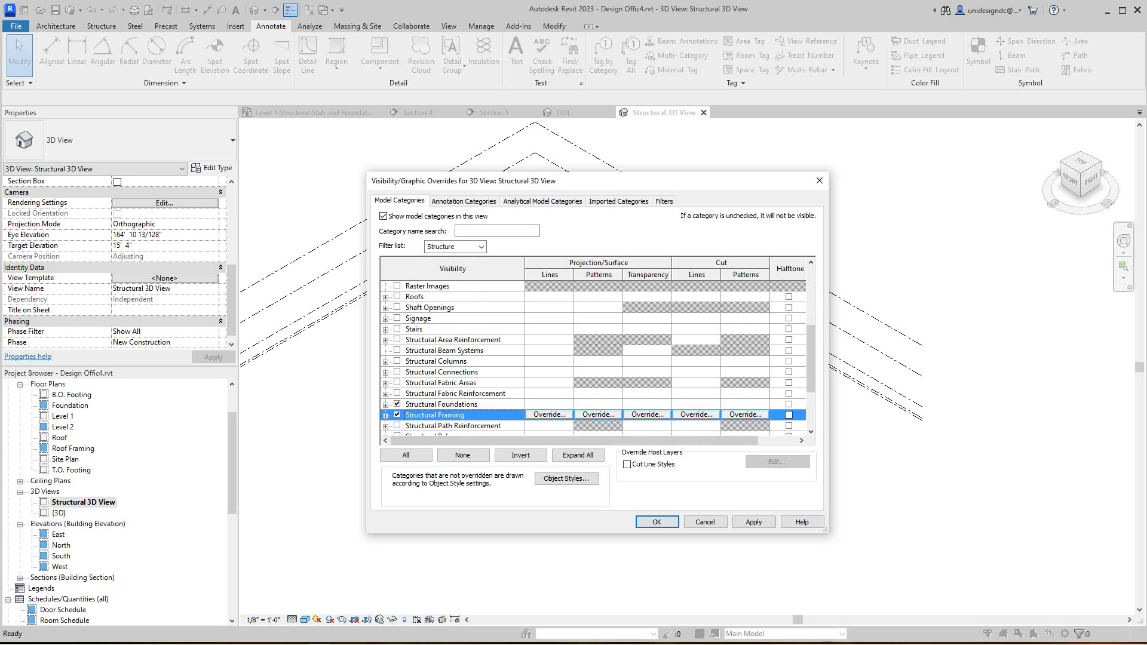
pyautogui.click(397, 361)
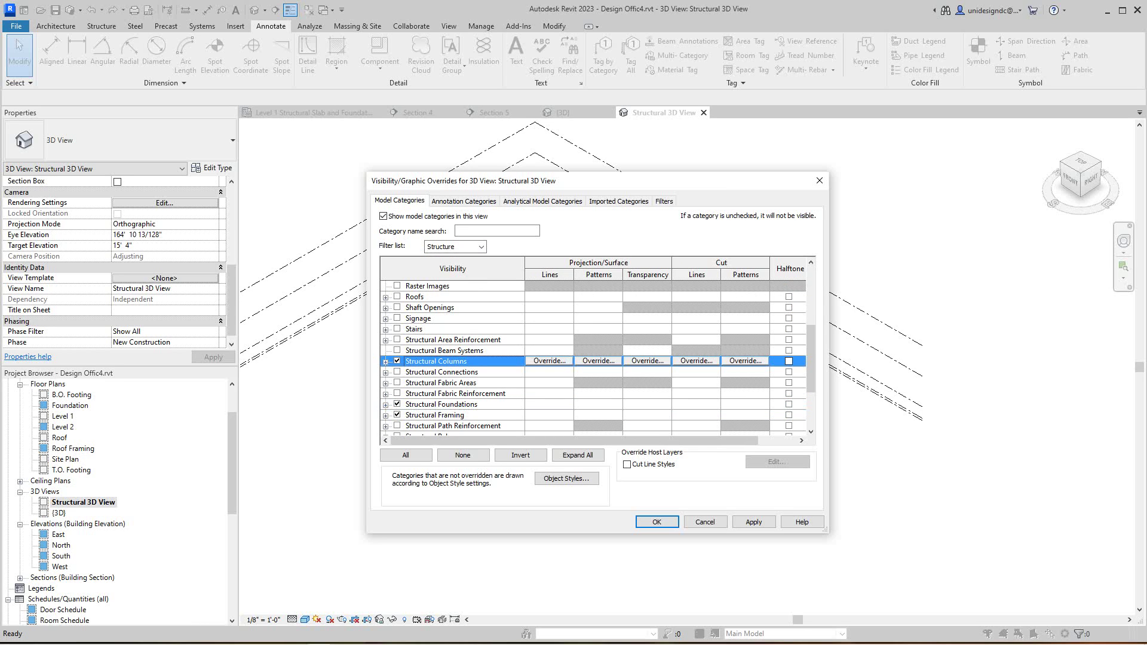
pyautogui.click(397, 350)
pyautogui.click(396, 340)
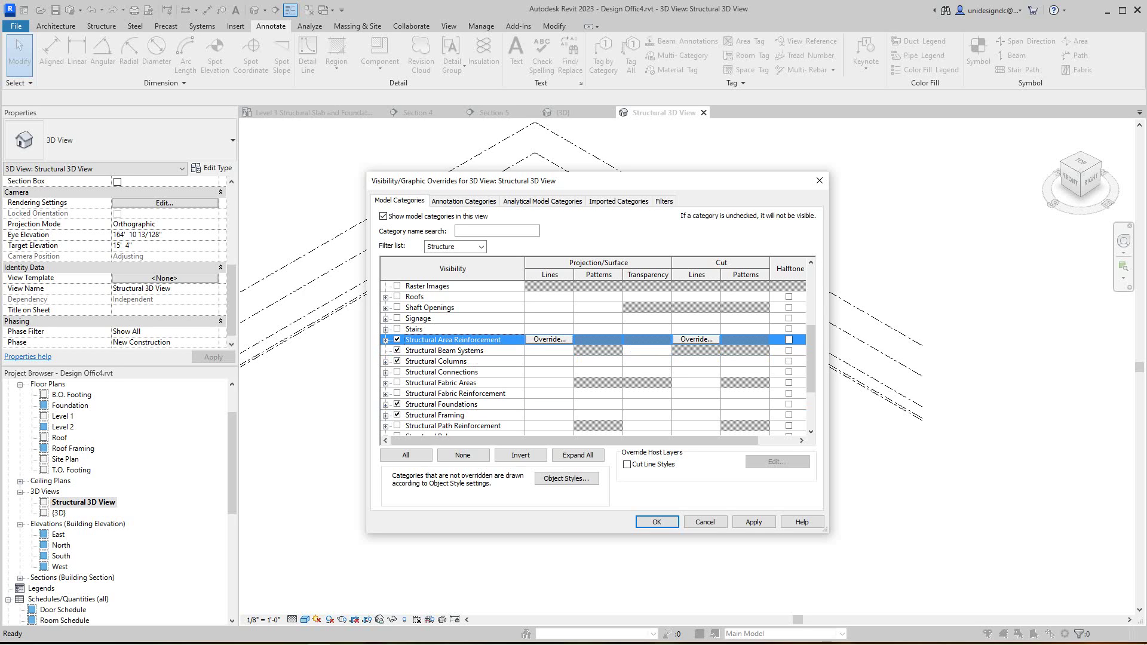
pyautogui.click(397, 372)
pyautogui.click(397, 382)
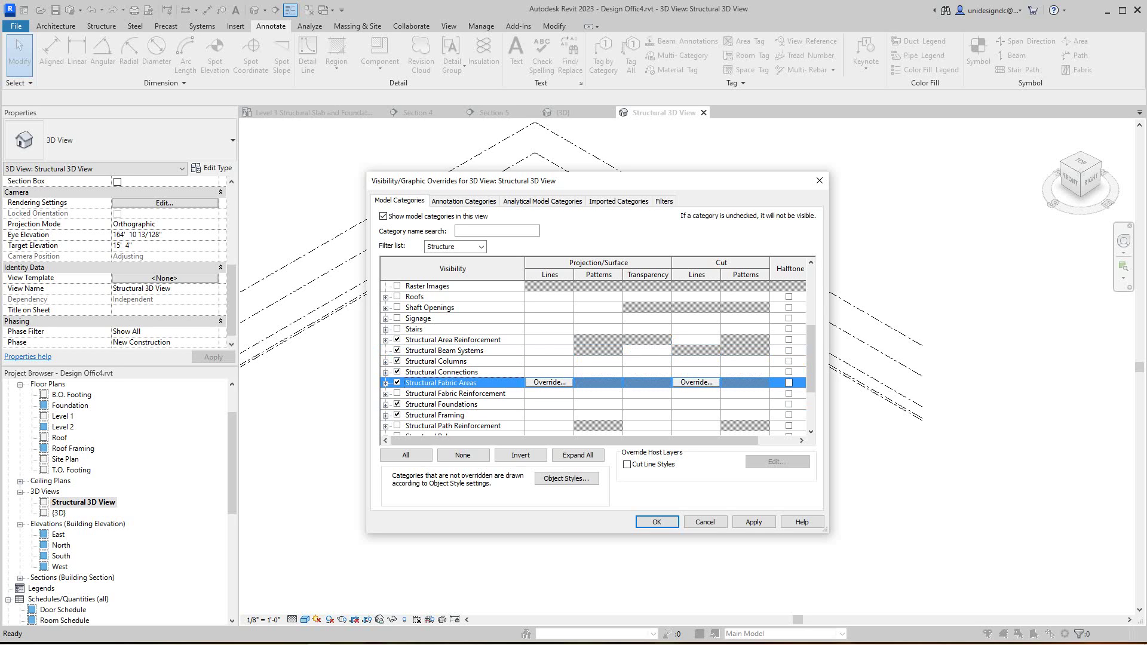
pyautogui.click(397, 394)
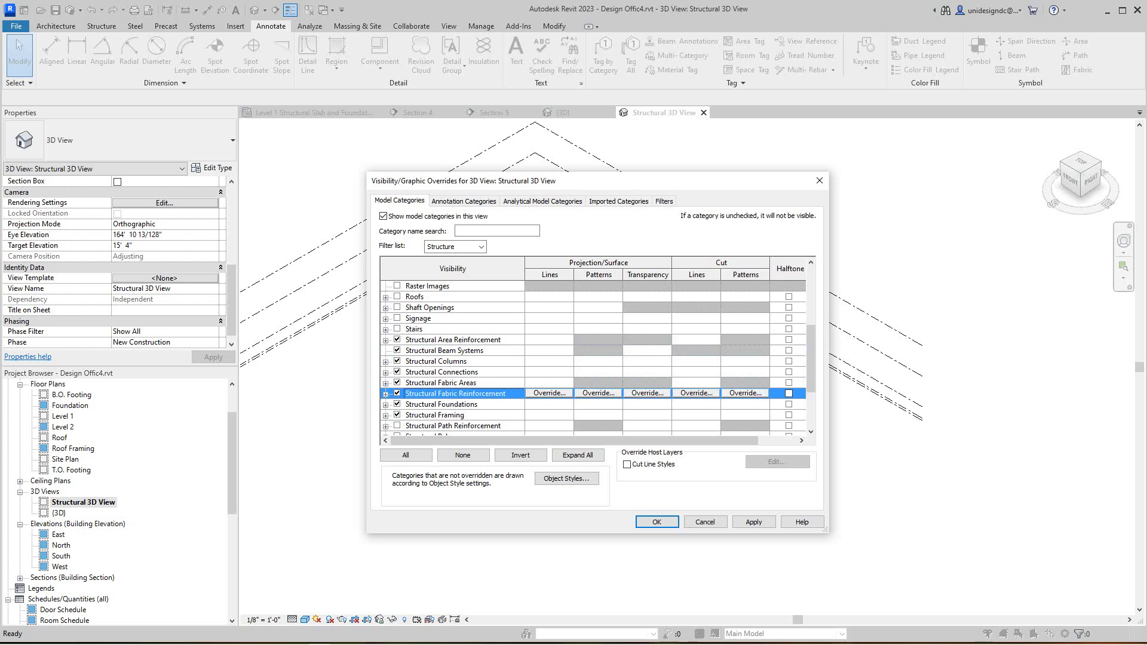
pyautogui.scroll(-2, 397, 383)
pyautogui.scroll(-1, 396, 372)
pyautogui.scroll(-2, 398, 372)
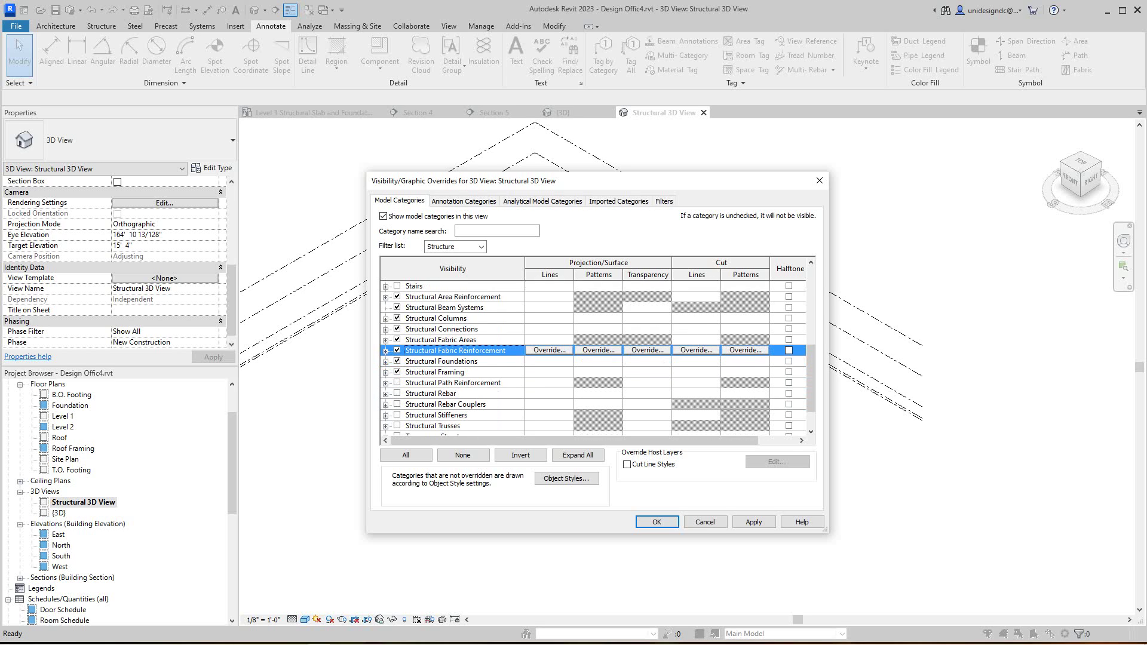
pyautogui.scroll(-2, 397, 372)
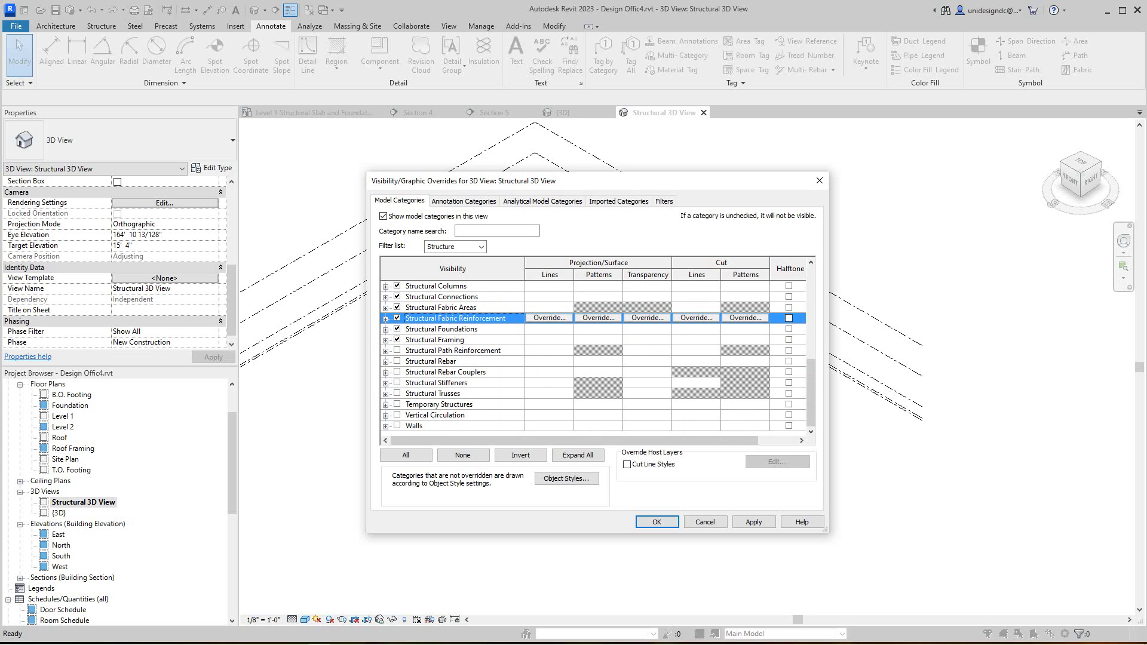
# Step: Also show Structural Stiffeners, Rebar and Path Reinforcement, then Apply and OK
pyautogui.click(396, 383)
pyautogui.click(397, 362)
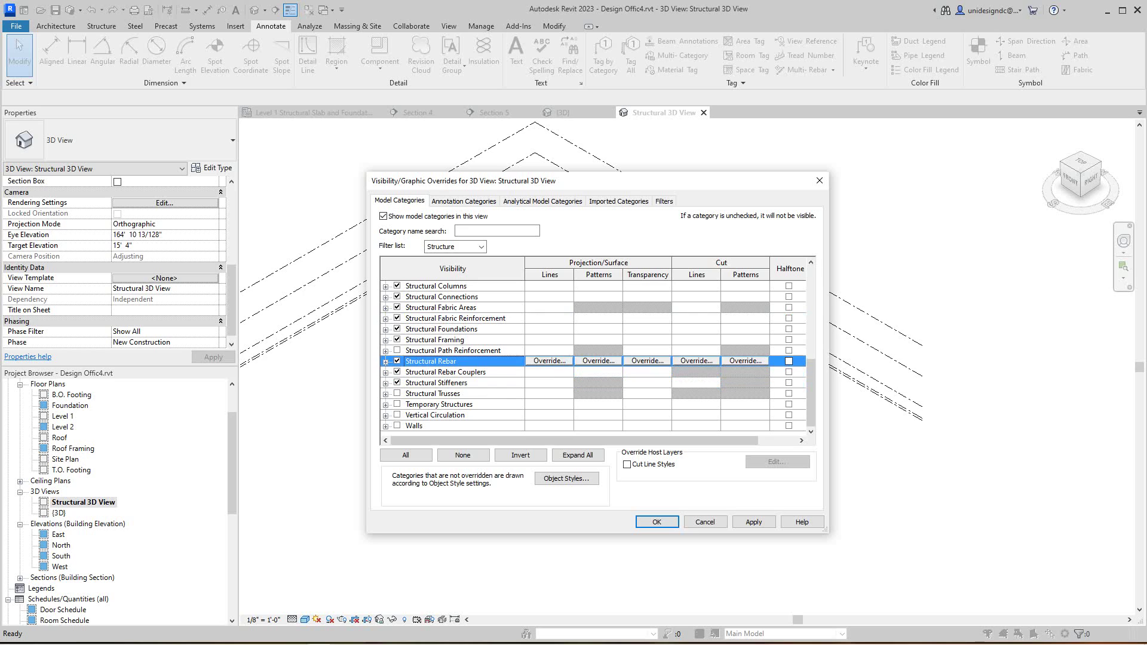
pyautogui.press('Up')
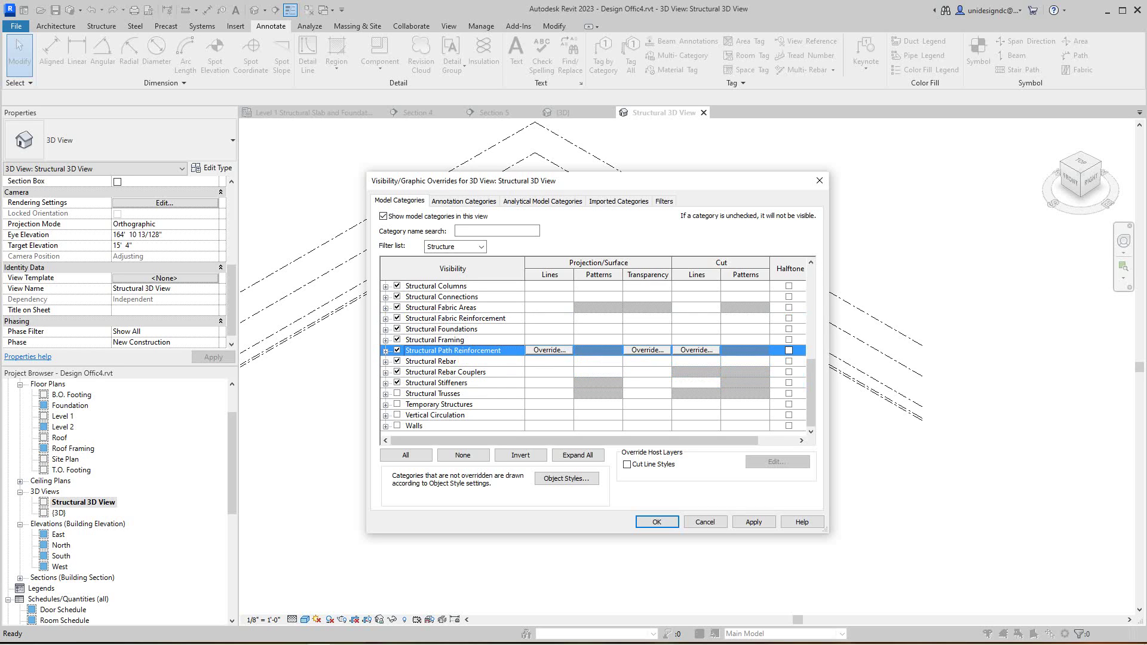
pyautogui.click(754, 522)
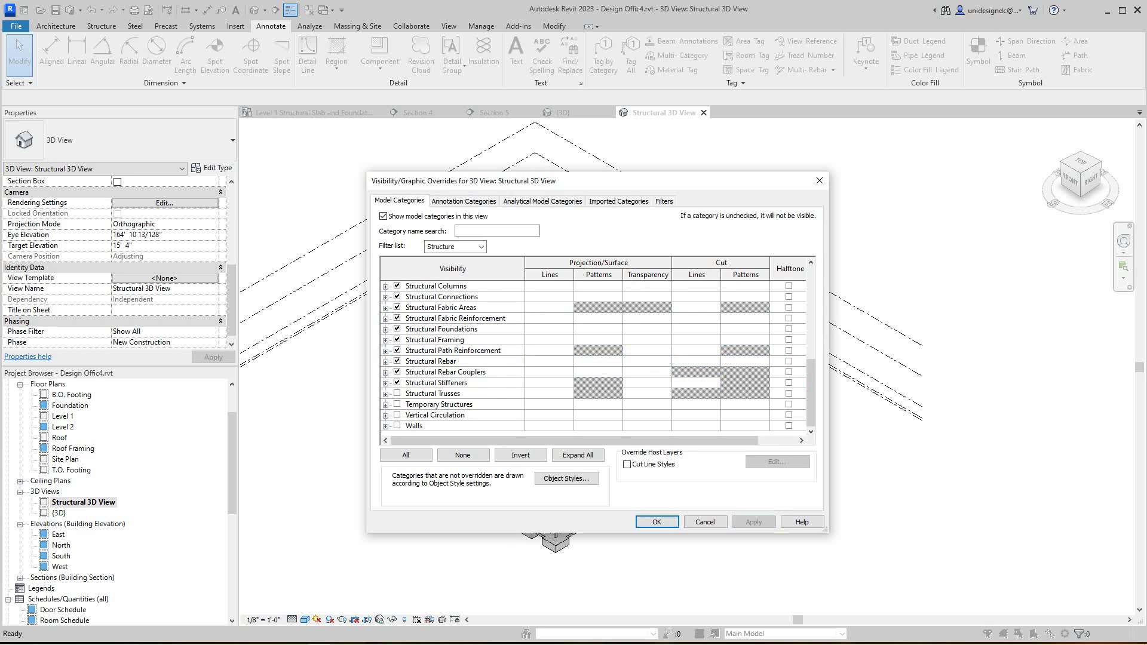
pyautogui.click(656, 521)
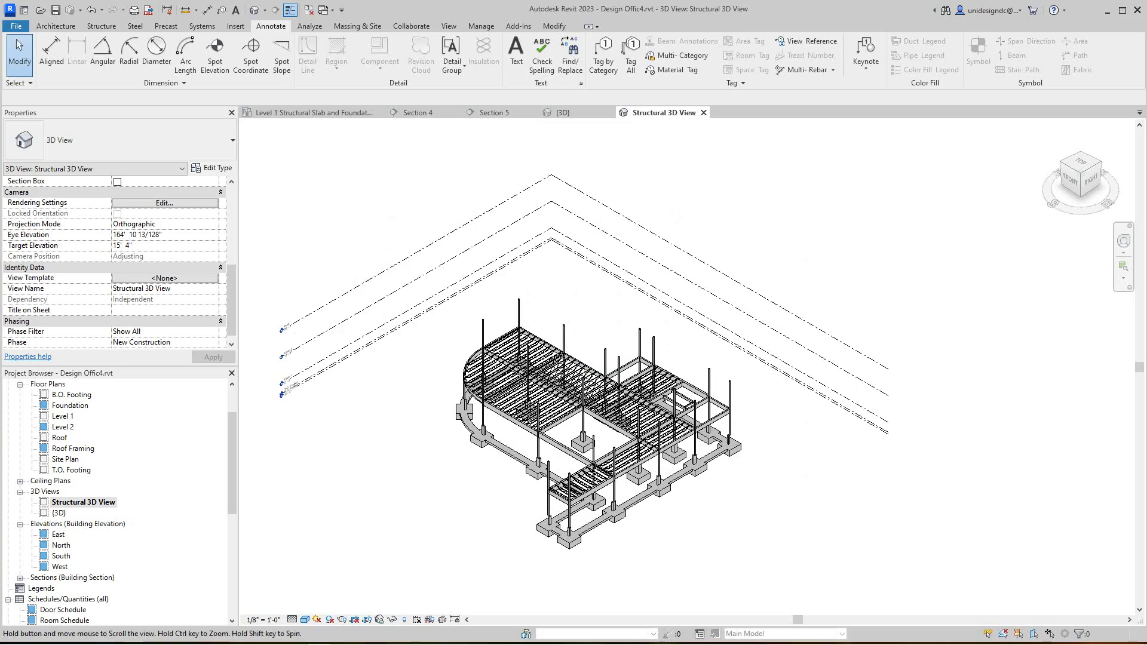
pyautogui.scroll(2, 627, 537)
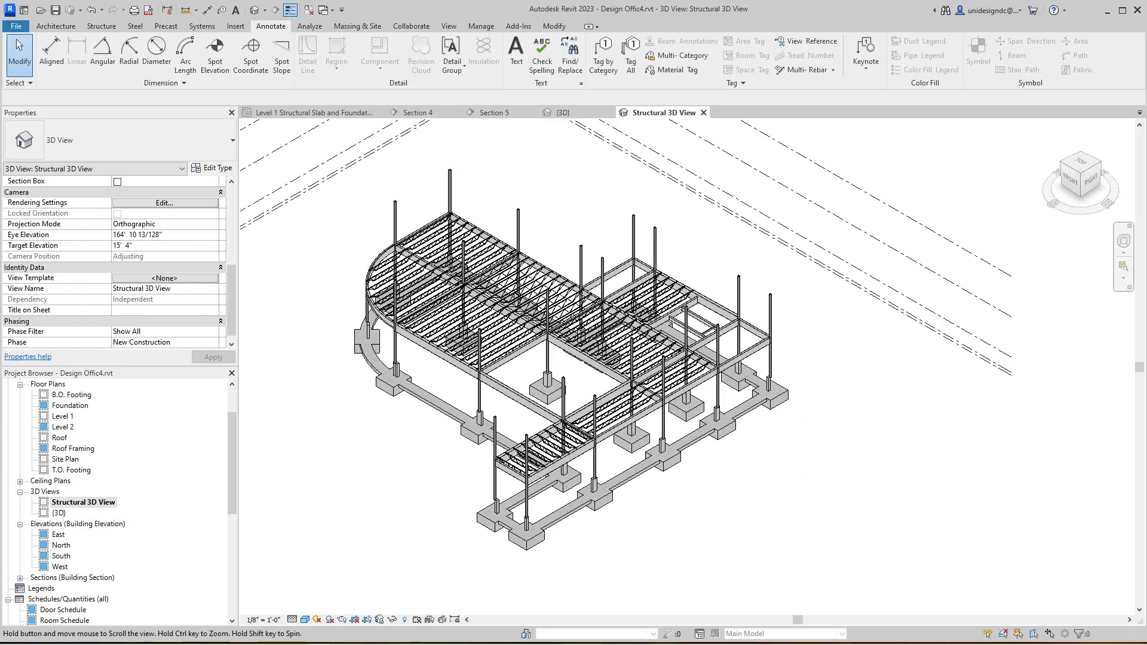
# Step: Turn on the Stairs category in Visibility/Graphics, then Apply and OK
pyautogui.keyDown('shift'); pyautogui.moveTo(627, 538); pyautogui.dragTo(645, 538, button='middle'); pyautogui.keyUp('shift')
pyautogui.moveTo(573, 358)
pyautogui.keyDown('shift'); pyautogui.mouseDown(button='middle')
pyautogui.moveTo(681, 358)
pyautogui.moveTo(788, 404)
pyautogui.mouseUp(button='middle'); pyautogui.keyUp('shift')
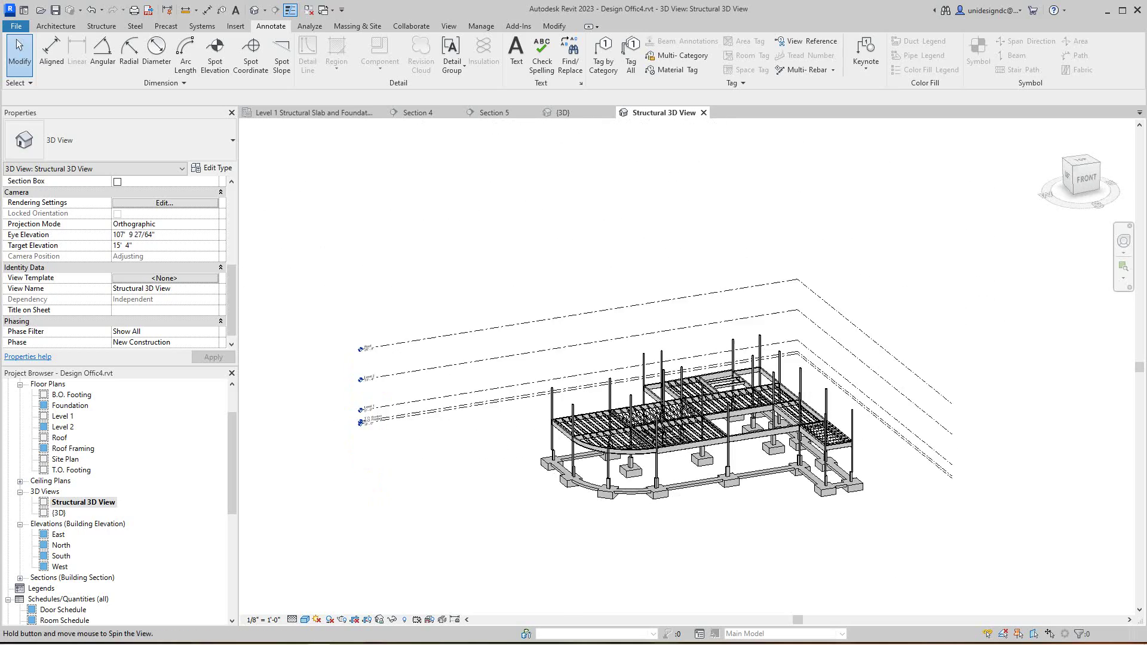
pyautogui.scroll(3, 753, 475)
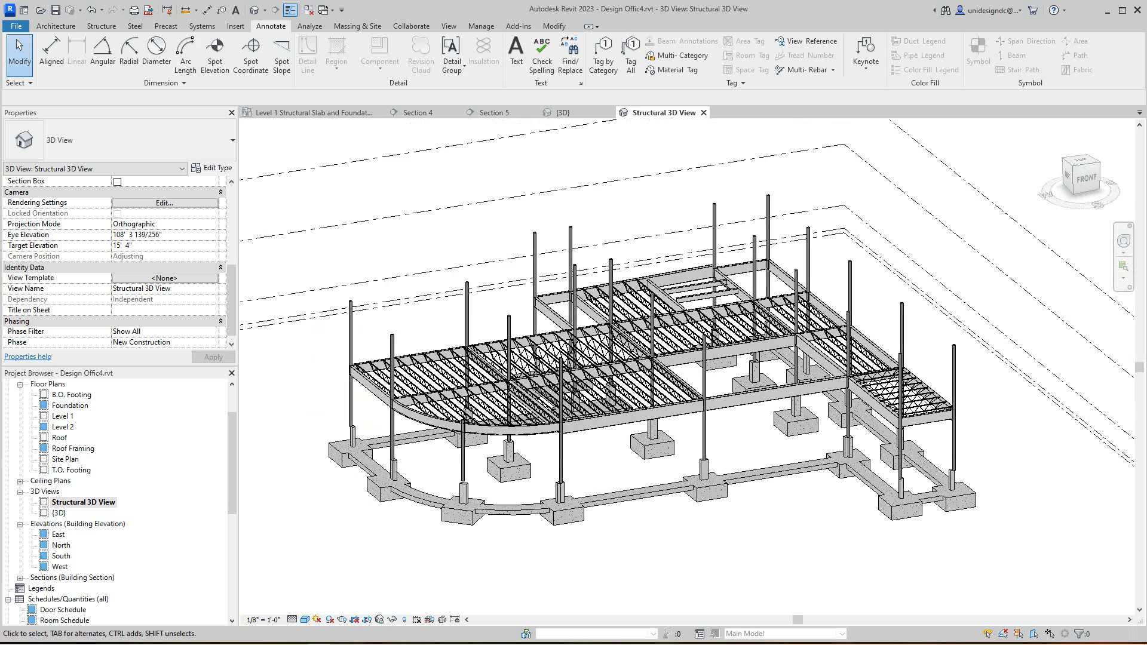
pyautogui.keyDown('shift'); pyautogui.moveTo(654, 376); pyautogui.dragTo(690, 385, button='middle'); pyautogui.keyUp('shift')
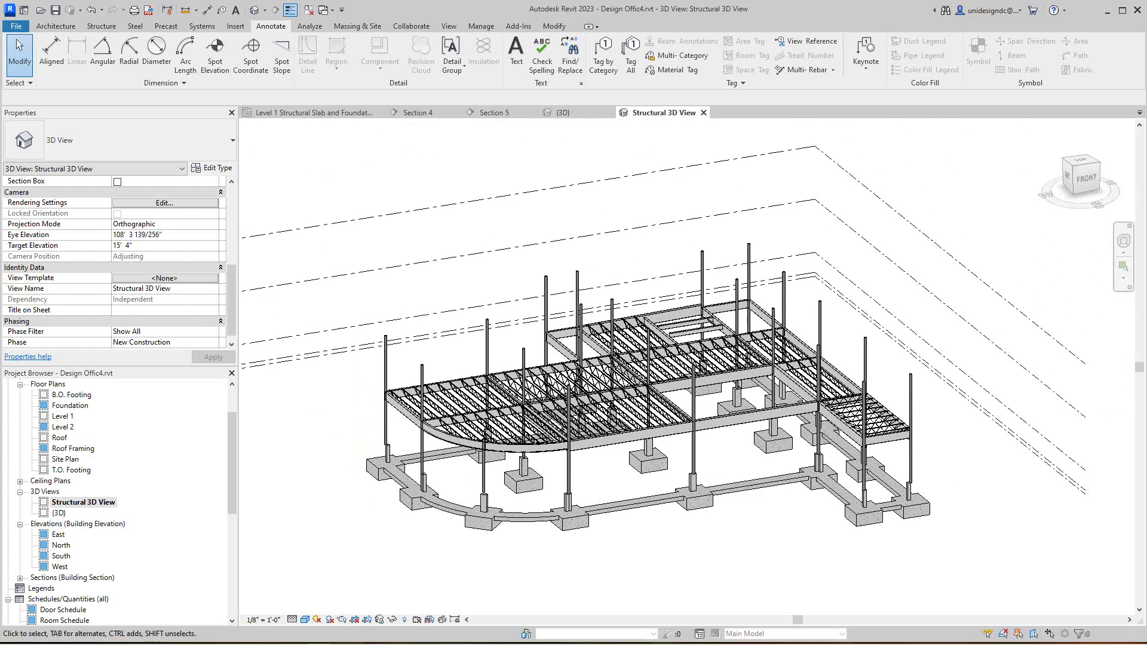
pyautogui.moveTo(717, 403)
pyautogui.keyDown('shift'); pyautogui.mouseDown(button='middle')
pyautogui.moveTo(573, 394)
pyautogui.moveTo(667, 394)
pyautogui.mouseUp(button='middle'); pyautogui.keyUp('shift')
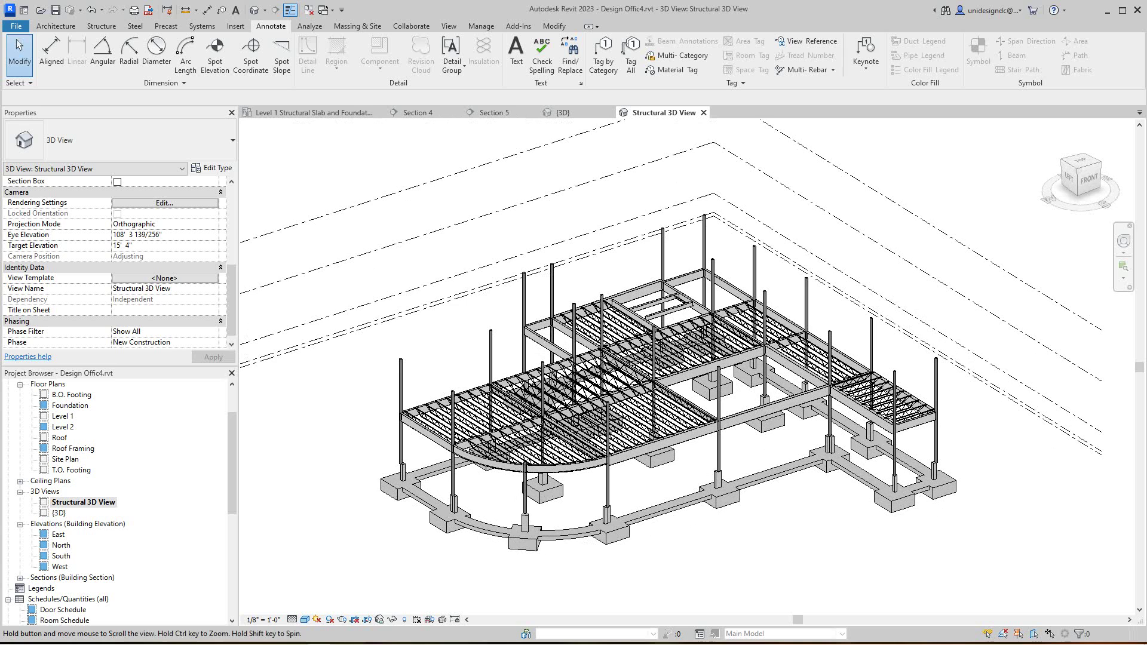
pyautogui.scroll(-1, 667, 383)
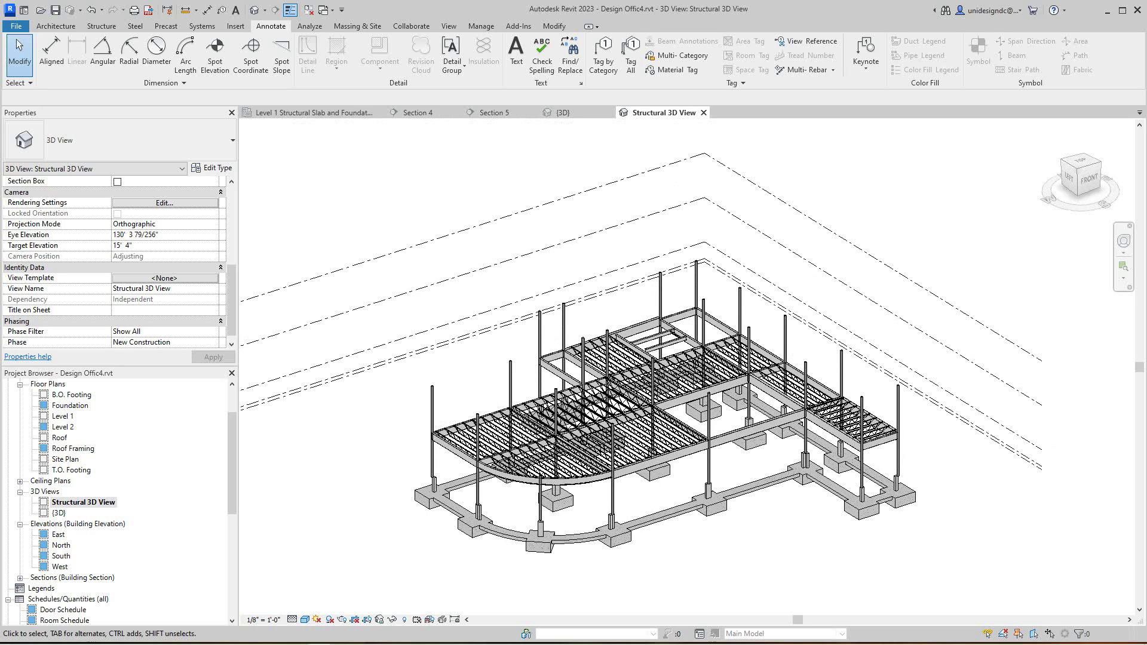
pyautogui.press('v')
pyautogui.press('g')
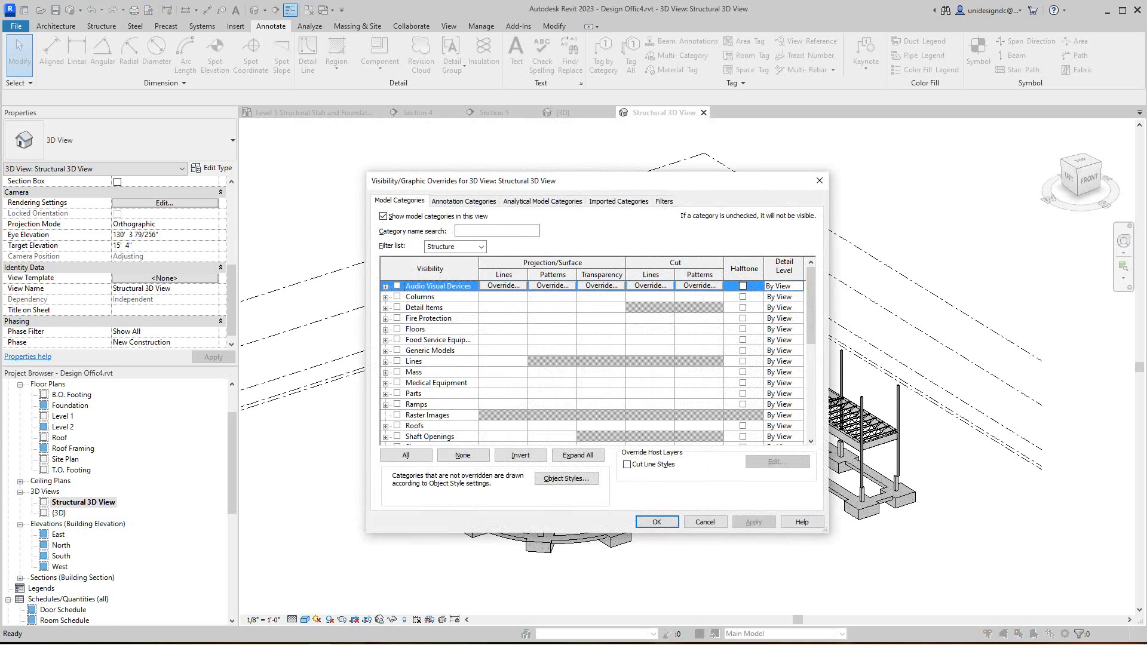
pyautogui.scroll(-2, 591, 363)
pyautogui.scroll(-2, 591, 362)
pyautogui.click(397, 371)
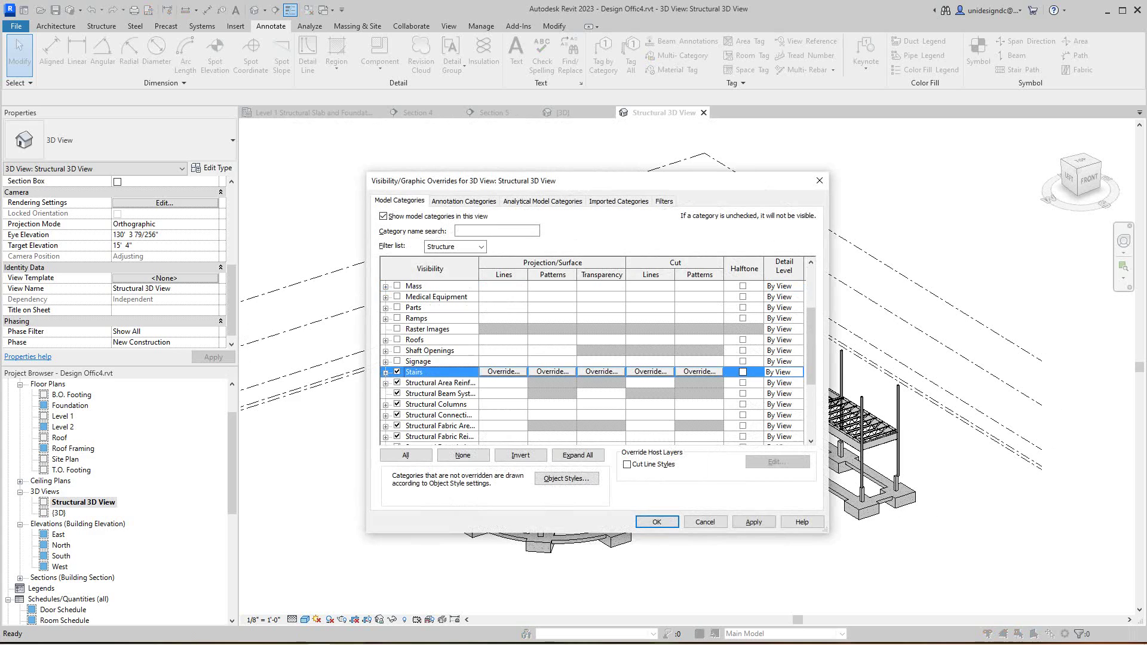
pyautogui.click(752, 521)
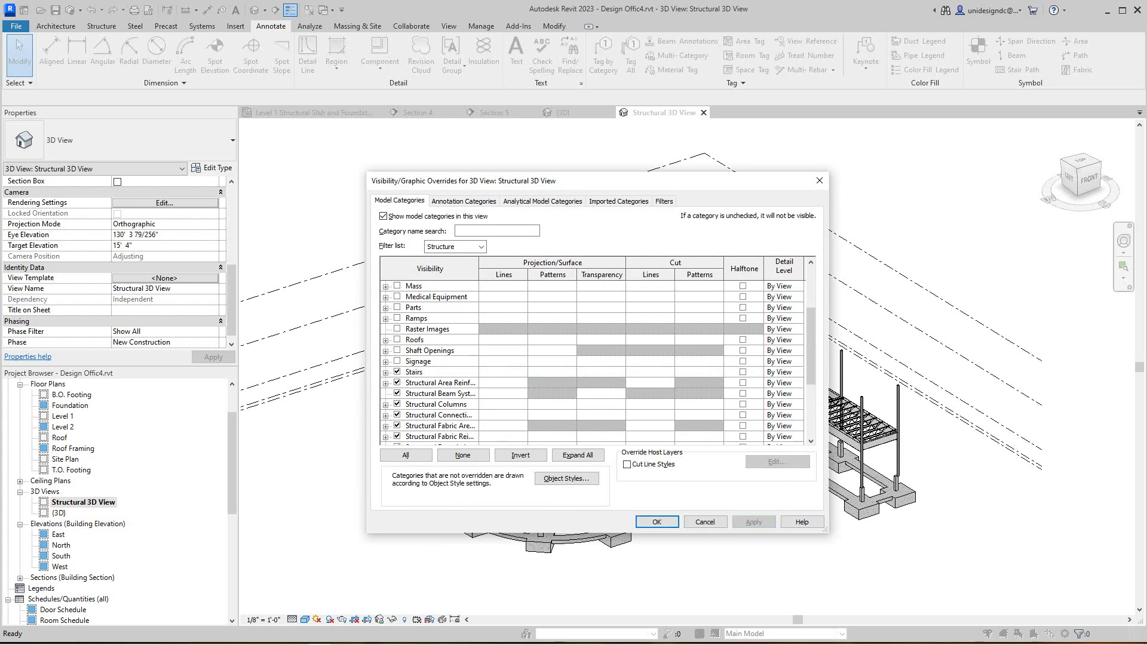
pyautogui.click(656, 521)
pyautogui.scroll(2, 725, 448)
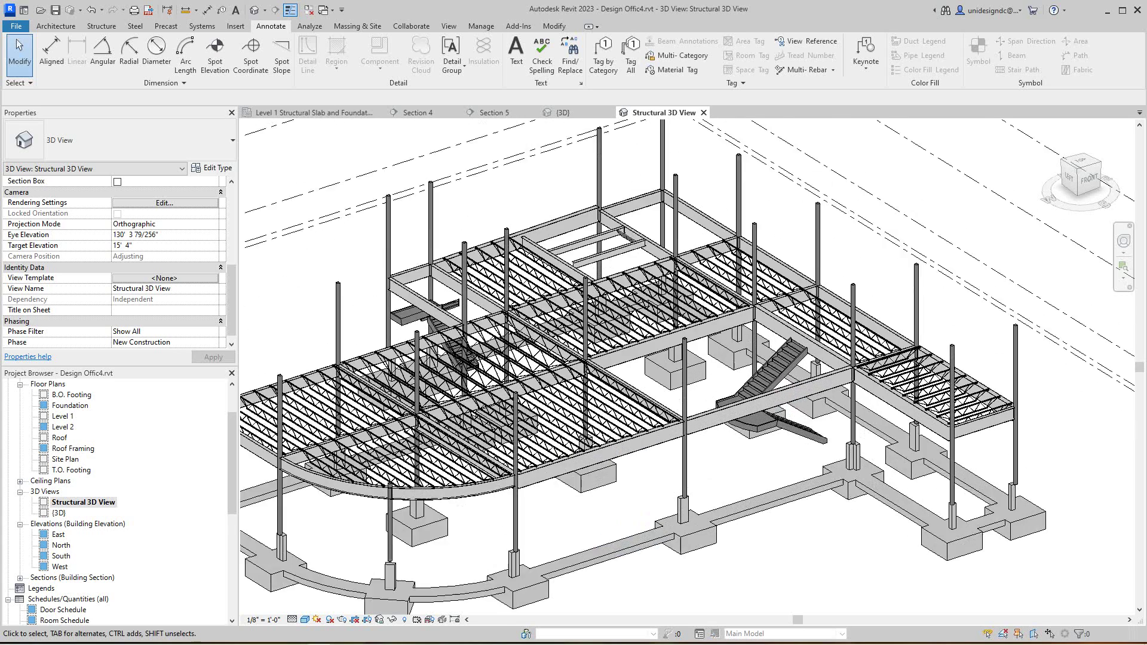
pyautogui.scroll(1, 726, 448)
pyautogui.scroll(1, 725, 448)
pyautogui.scroll(-2, 744, 573)
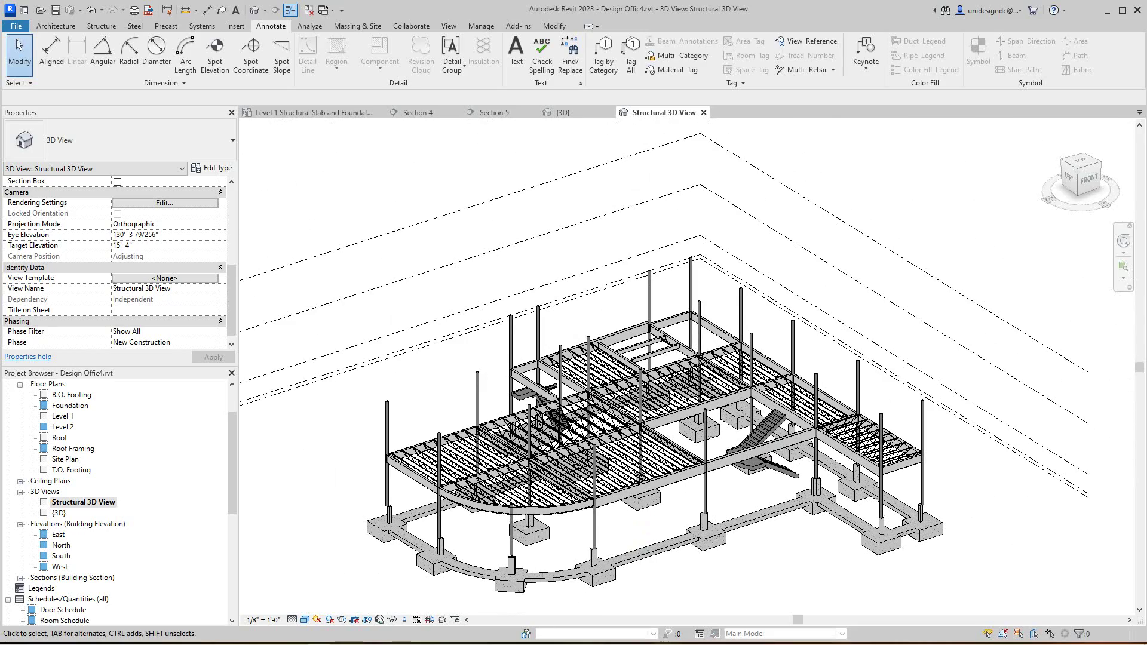
pyautogui.keyDown('shift'); pyautogui.moveTo(744, 573); pyautogui.dragTo(544, 556, button='middle'); pyautogui.keyUp('shift')
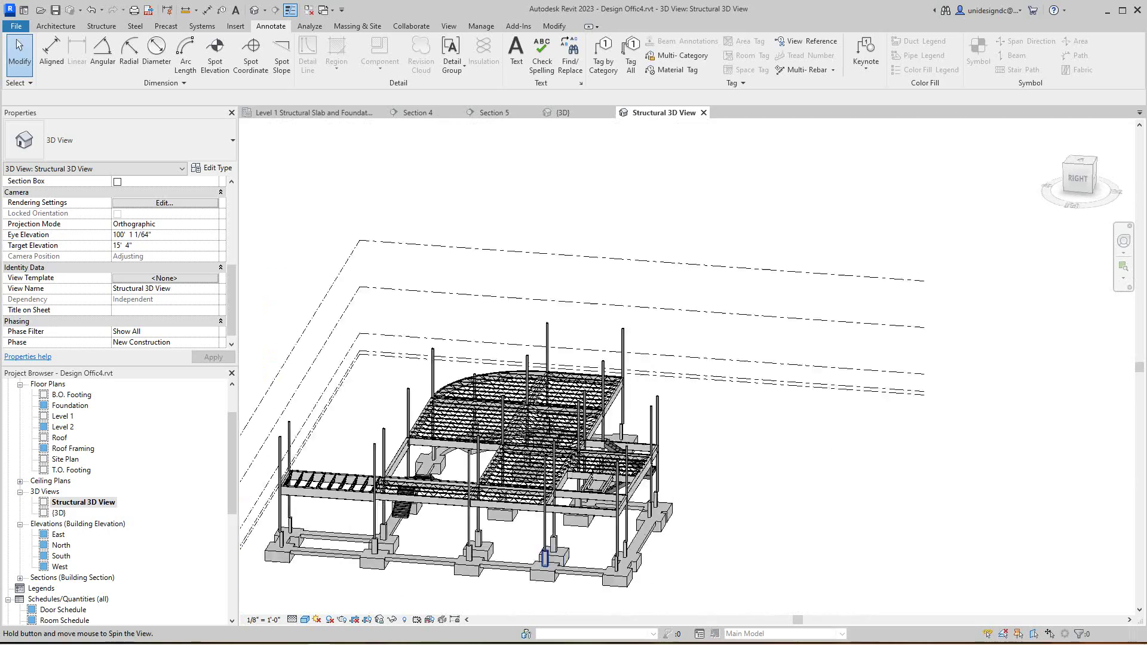
pyautogui.moveTo(544, 556)
pyautogui.keyDown('shift'); pyautogui.mouseDown(button='middle')
pyautogui.moveTo(481, 546)
pyautogui.moveTo(556, 547)
pyautogui.moveTo(465, 546)
pyautogui.mouseUp(button='middle'); pyautogui.keyUp('shift')
pyautogui.scroll(2, 520, 547)
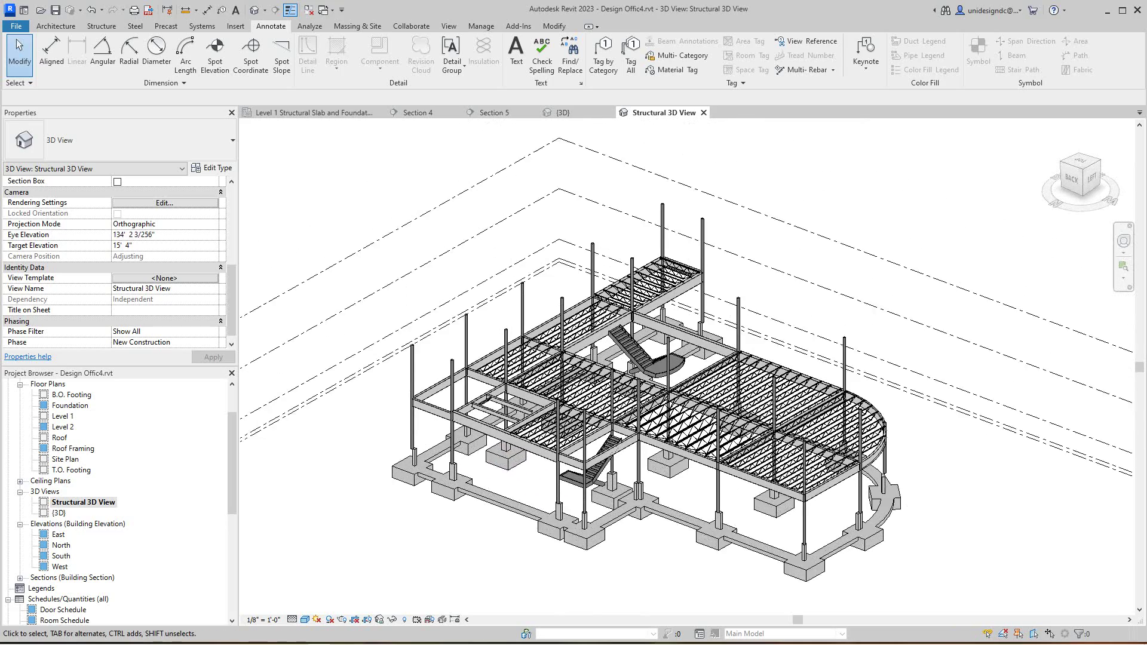
pyautogui.scroll(1, 613, 551)
pyautogui.scroll(1, 613, 551)
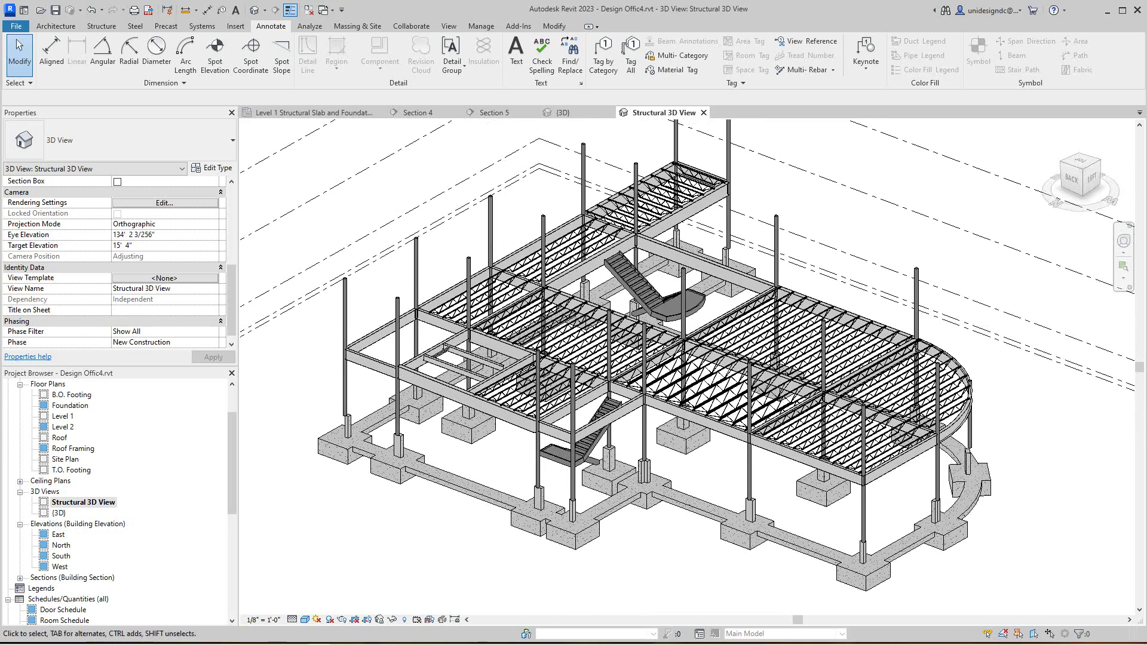